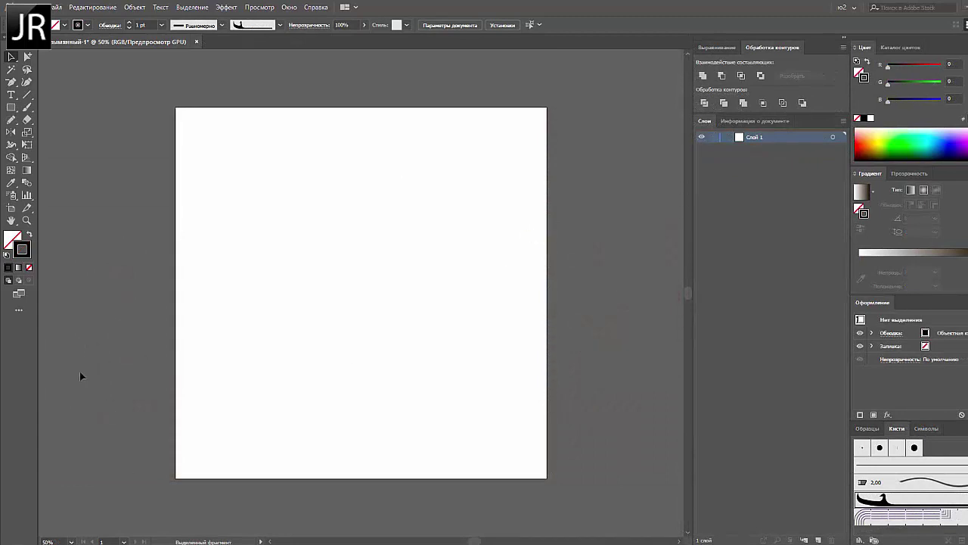
# Select the Pencil tool in the Tools panel for freehand drawing.
pyautogui.click(11, 120)
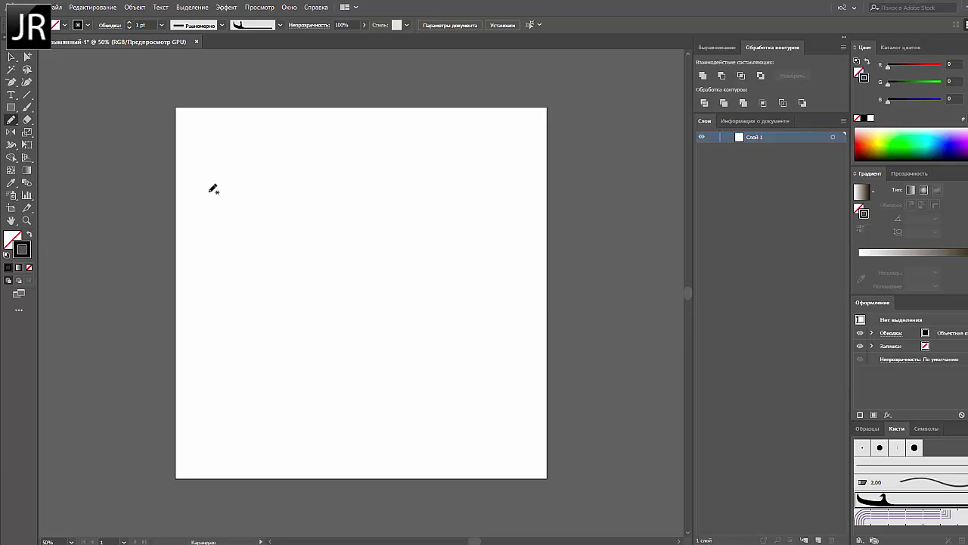
# Draw a rectangular grid with 44 horizontal and 44 vertical dividers over the artboard.
pyautogui.click(9, 108)
pyautogui.click(30, 96)
pyautogui.click(105, 132)
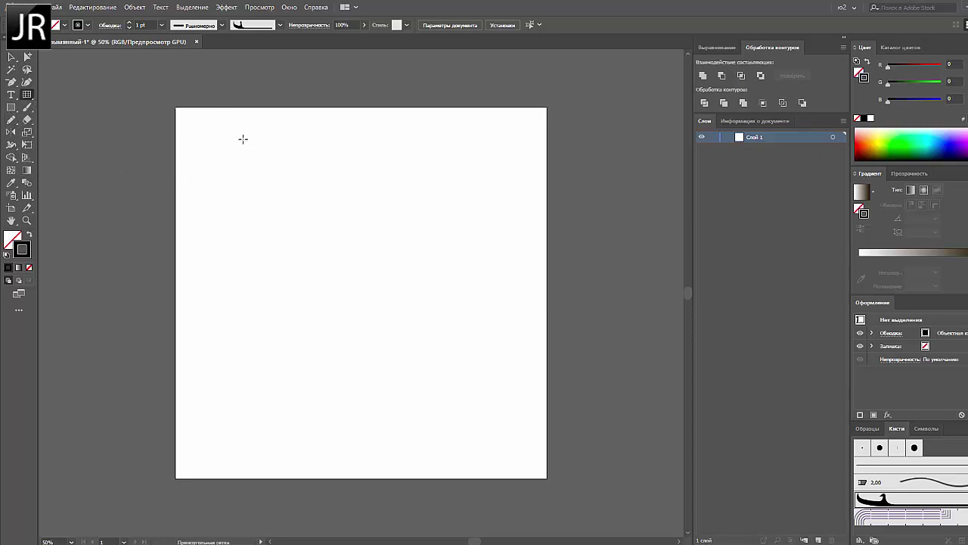
pyautogui.moveTo(208, 130); pyautogui.dragTo(551, 479)
pyautogui.doubleClick(26, 94)
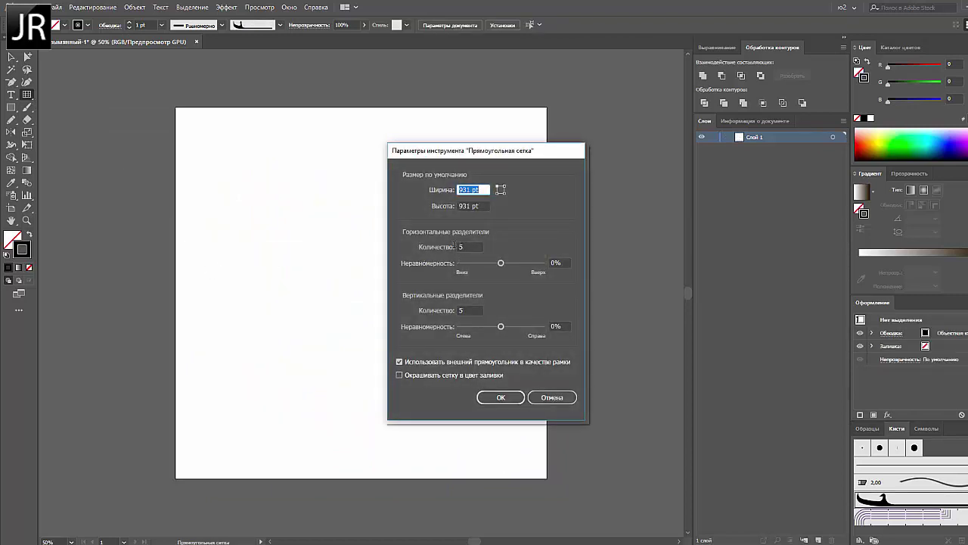
pyautogui.press('Tab')
pyautogui.press('Tab')
pyautogui.click(481, 311)
pyautogui.write('44')
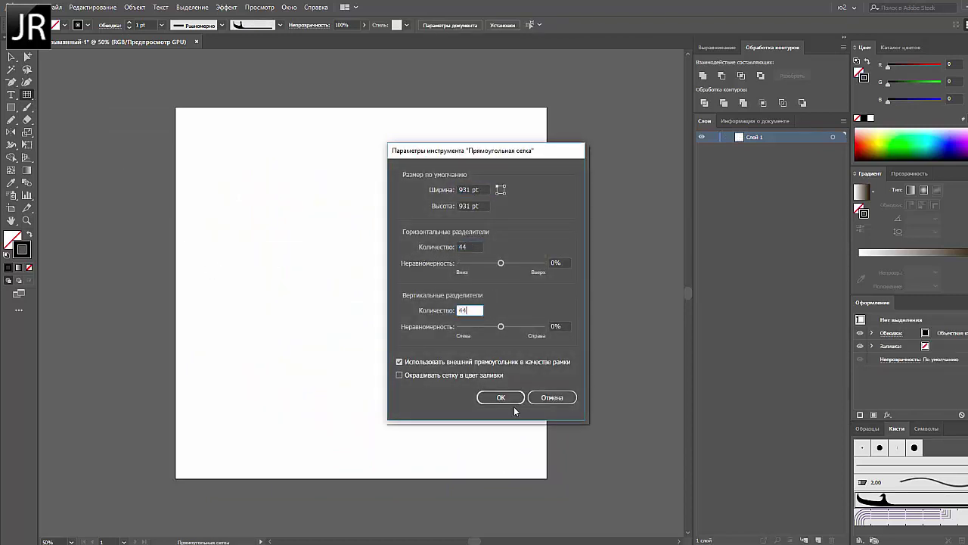
pyautogui.click(506, 397)
pyautogui.moveTo(185, 130); pyautogui.dragTo(537, 482)
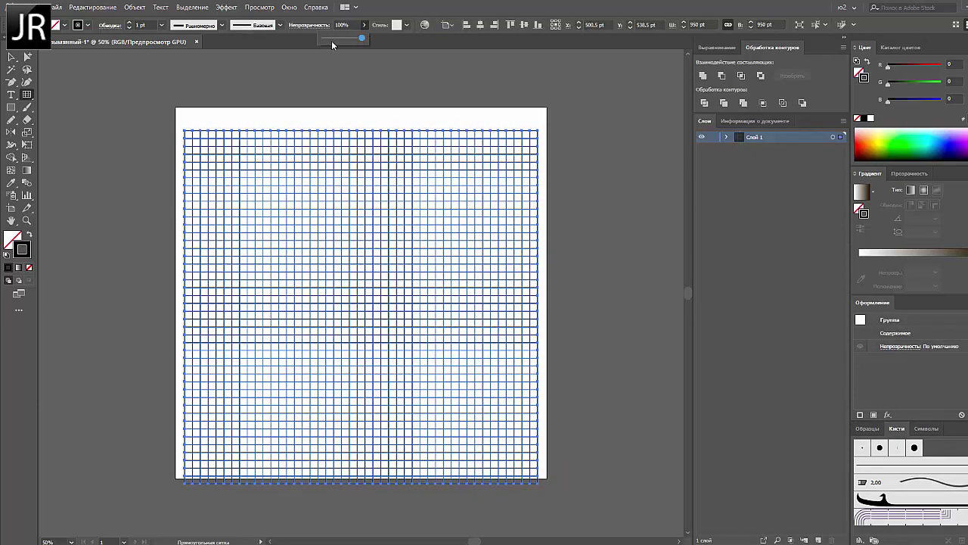
# Lower the grid to 20% opacity and centre it on the artboard.
pyautogui.click(332, 39)
pyautogui.click(11, 57)
pyautogui.click(170, 112)
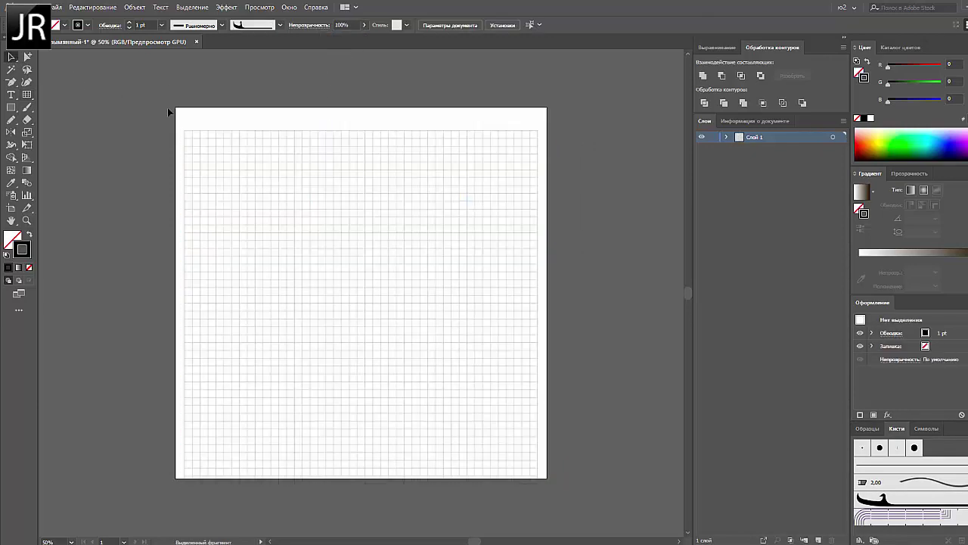
pyautogui.click(348, 233)
pyautogui.click(479, 25)
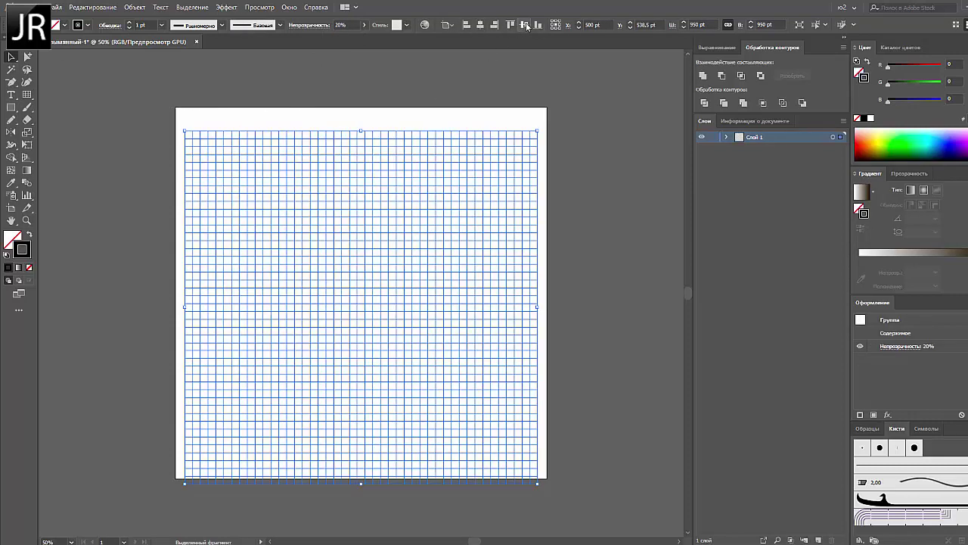
pyautogui.click(524, 25)
pyautogui.click(408, 108)
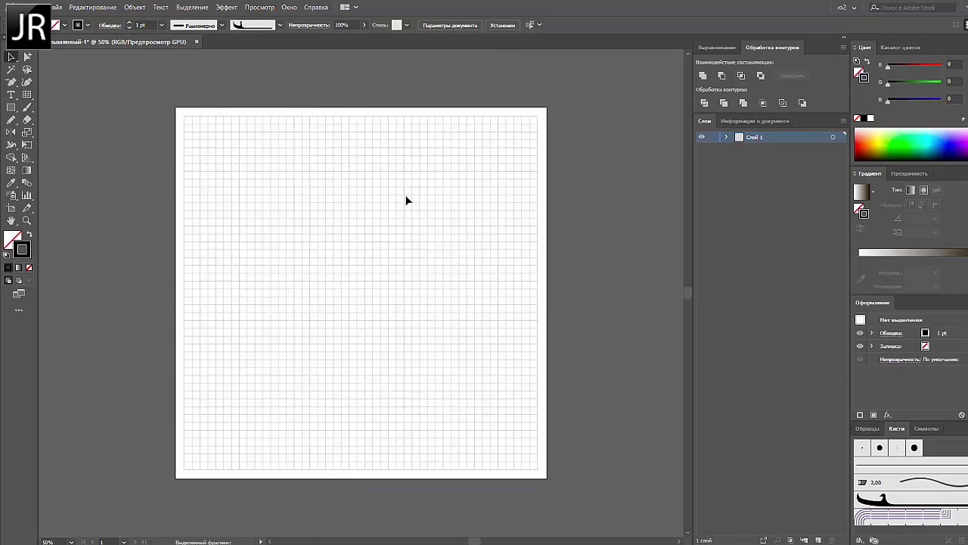
# Alt-drag a copy of the leaf and expand its appearance into a solid fill.
pyautogui.press('n')
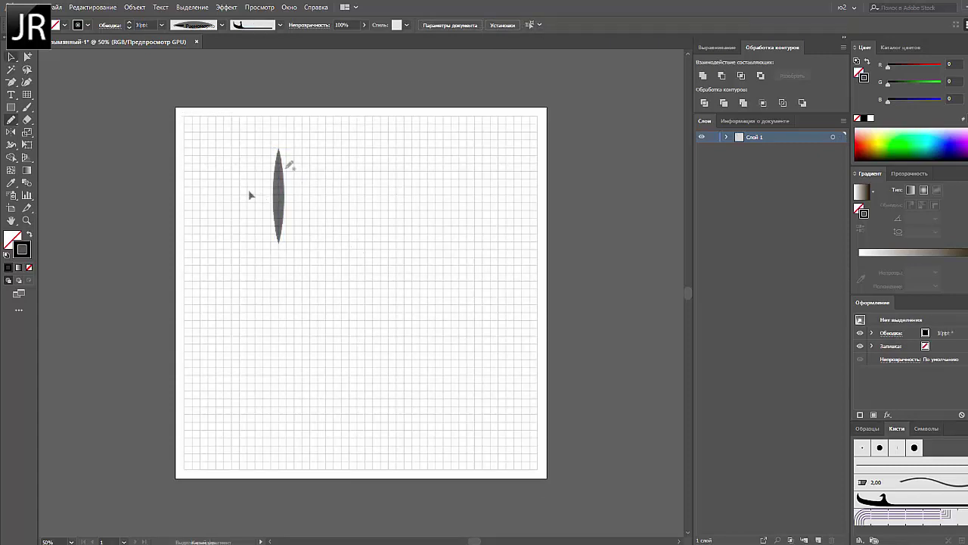
pyautogui.keyDown('alt'); pyautogui.moveTo(280, 206); pyautogui.dragTo(229, 201); pyautogui.keyUp('alt')
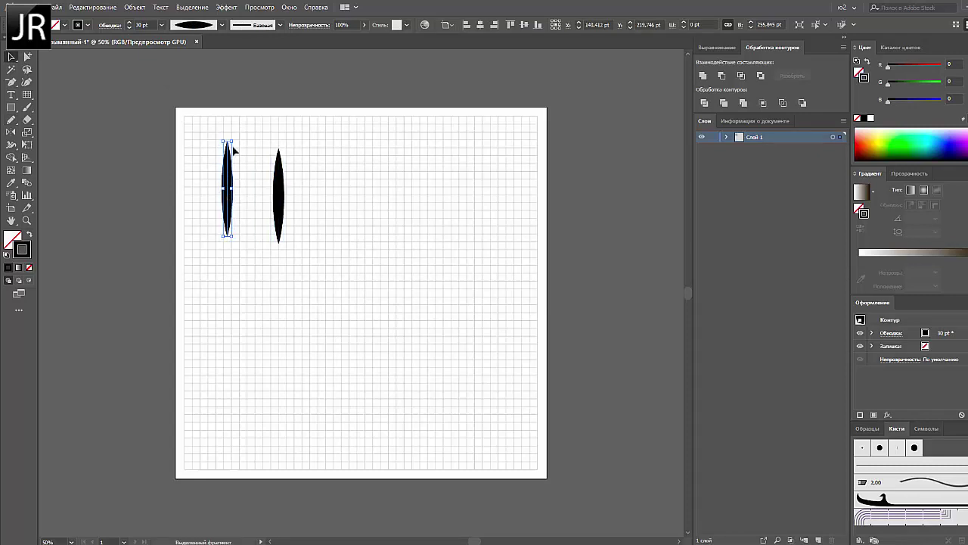
pyautogui.hotkey('ctrl', 'shift', 'o')
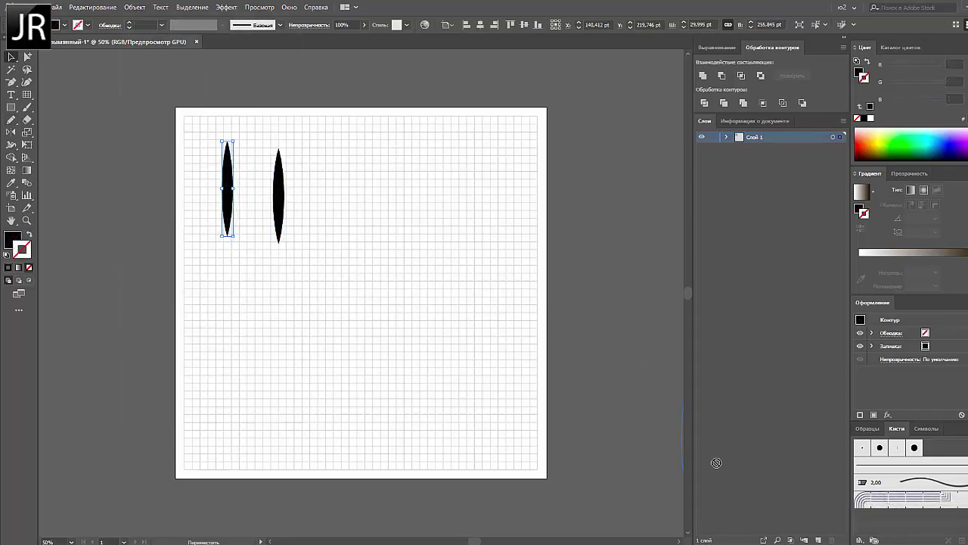
# Save the solid leaf as a new Art Brush set to Scale Proportionately.
pyautogui.moveTo(230, 202); pyautogui.dragTo(870, 496)
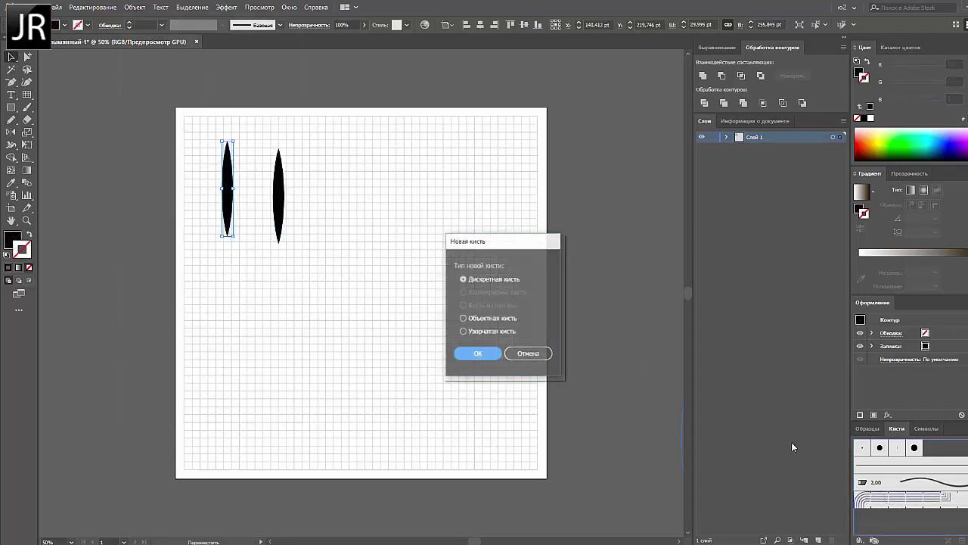
pyautogui.click(474, 319)
pyautogui.click(478, 354)
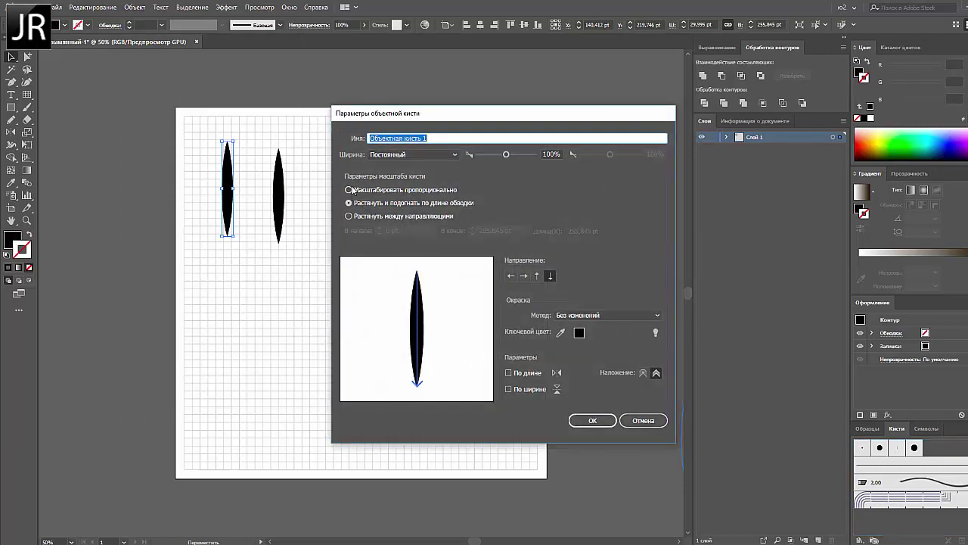
pyautogui.click(410, 191)
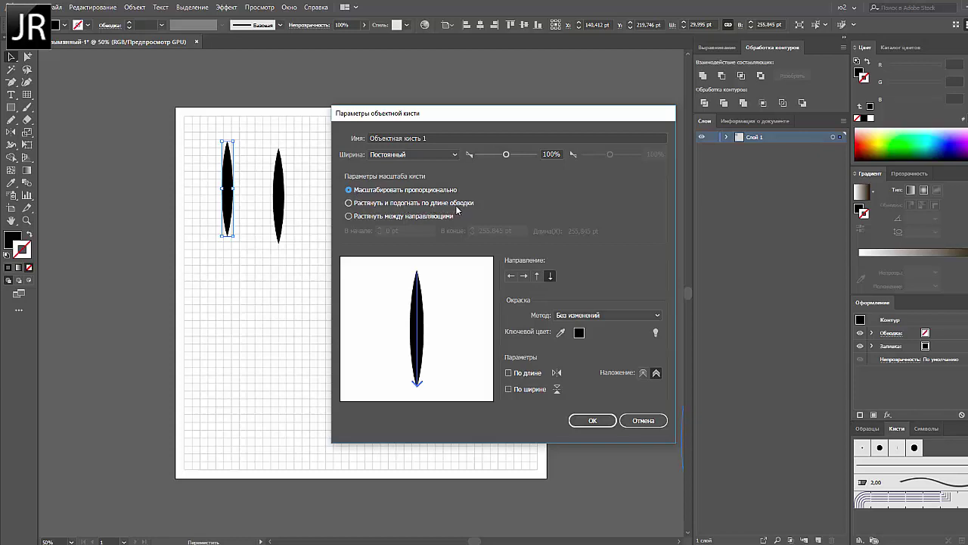
pyautogui.click(379, 218)
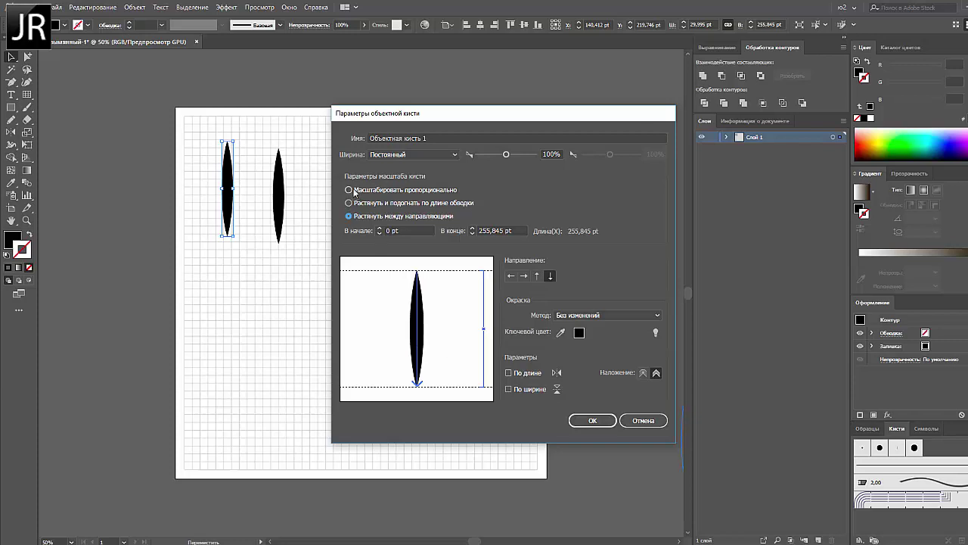
pyautogui.click(350, 190)
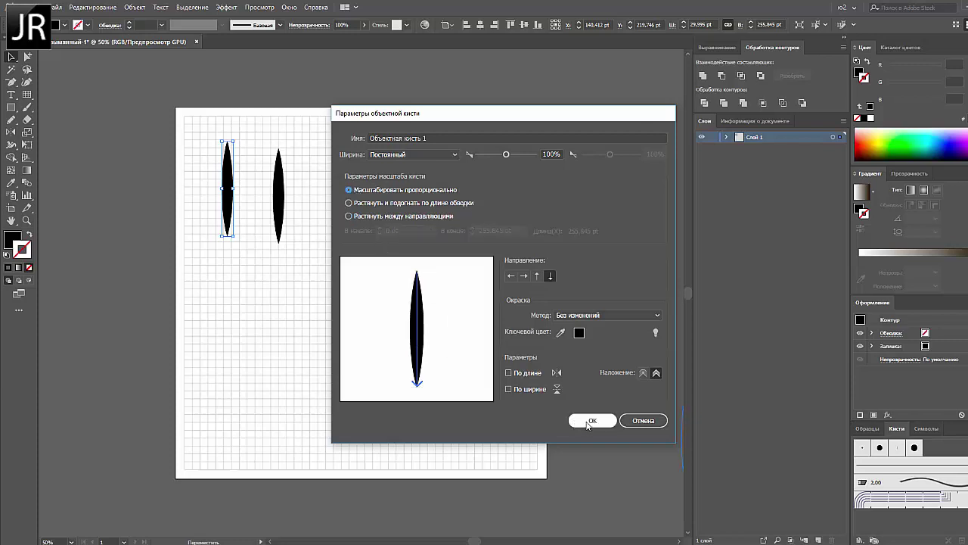
pyautogui.click(591, 420)
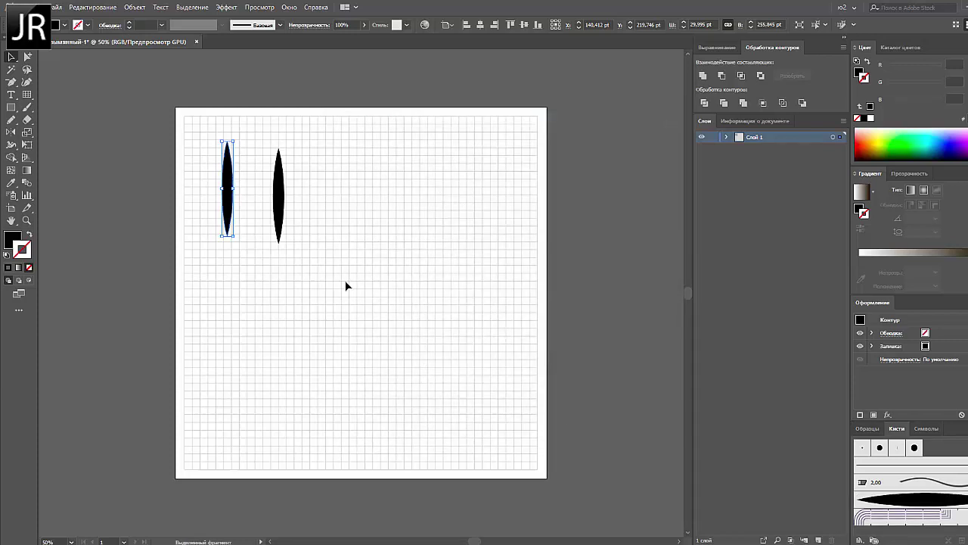
pyautogui.click(346, 282)
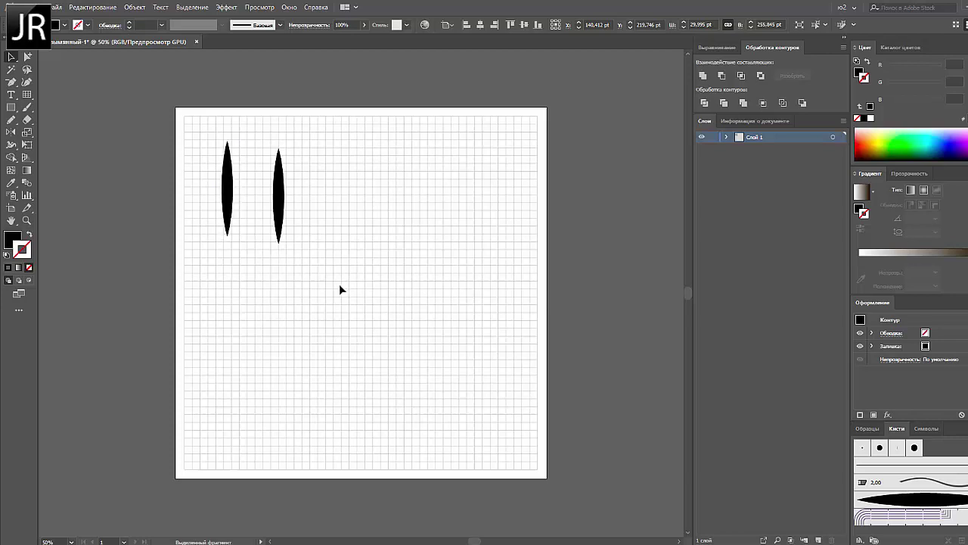
# Paint a J-shaped test stroke with the leaf brush and select it.
pyautogui.click(26, 109)
pyautogui.moveTo(419, 157)
pyautogui.mouseDown()
pyautogui.moveTo(416, 207)
pyautogui.moveTo(381, 239)
pyautogui.mouseUp()
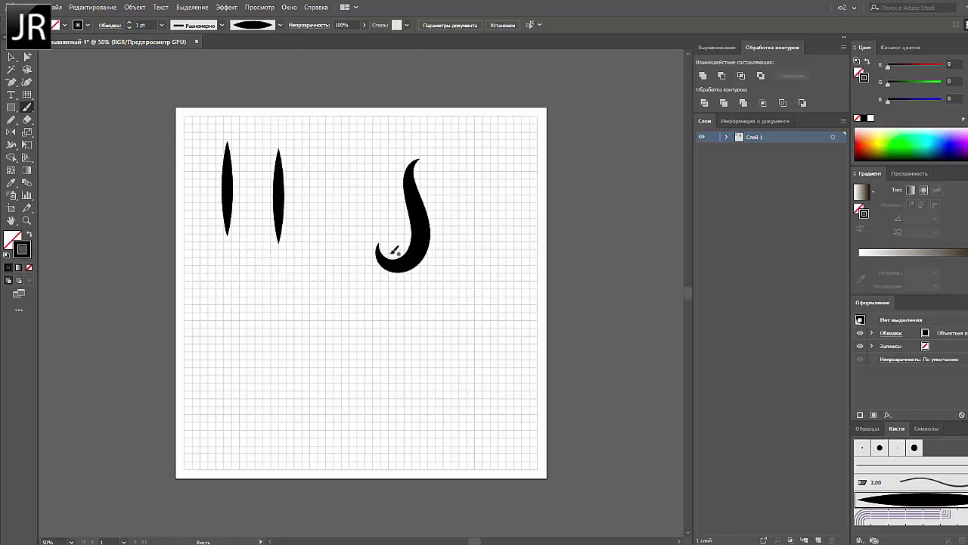
pyautogui.click(11, 57)
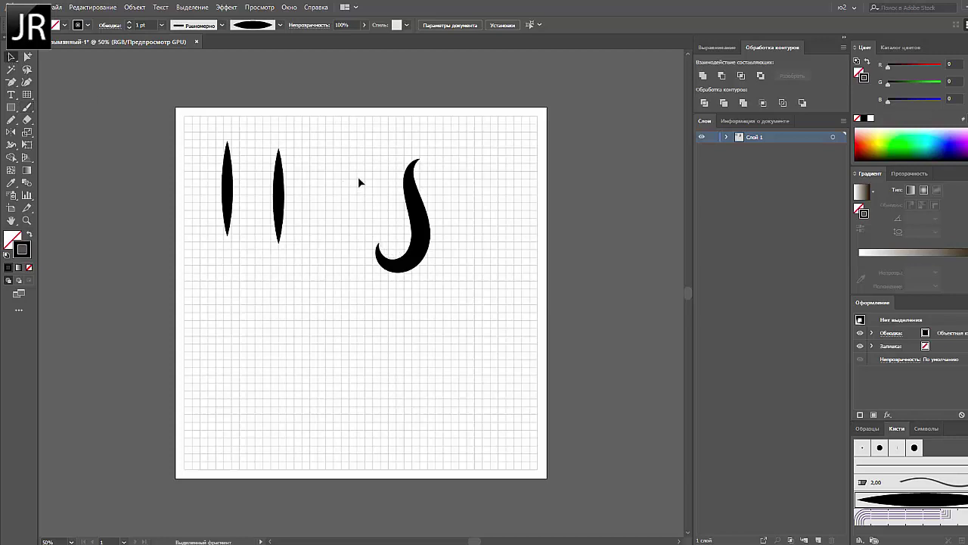
pyautogui.moveTo(359, 178); pyautogui.dragTo(475, 249)
# Set the leaf brush to Stretch Between Guides (112,333 to 255,845 pt) and apply to strokes.
pyautogui.doubleClick(927, 501)
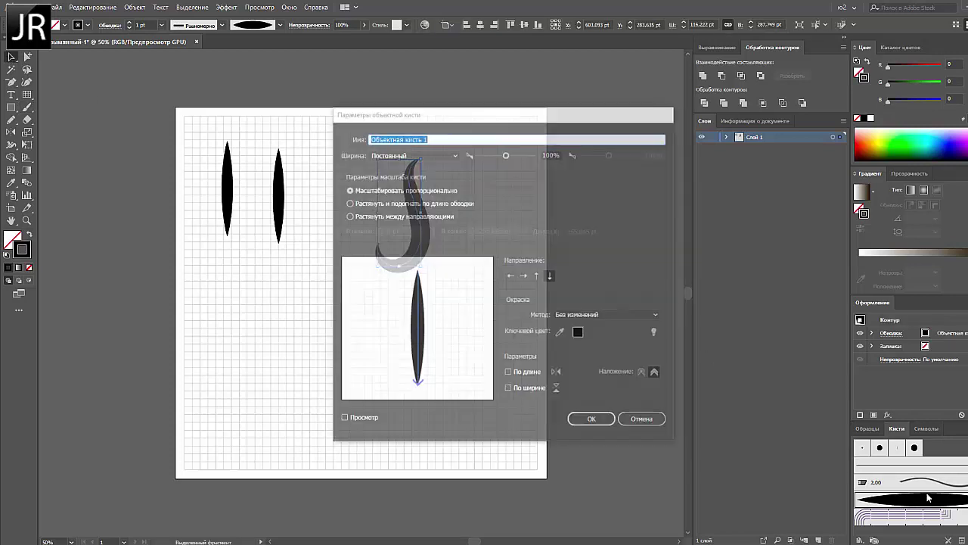
pyautogui.moveTo(422, 116); pyautogui.dragTo(701, 60)
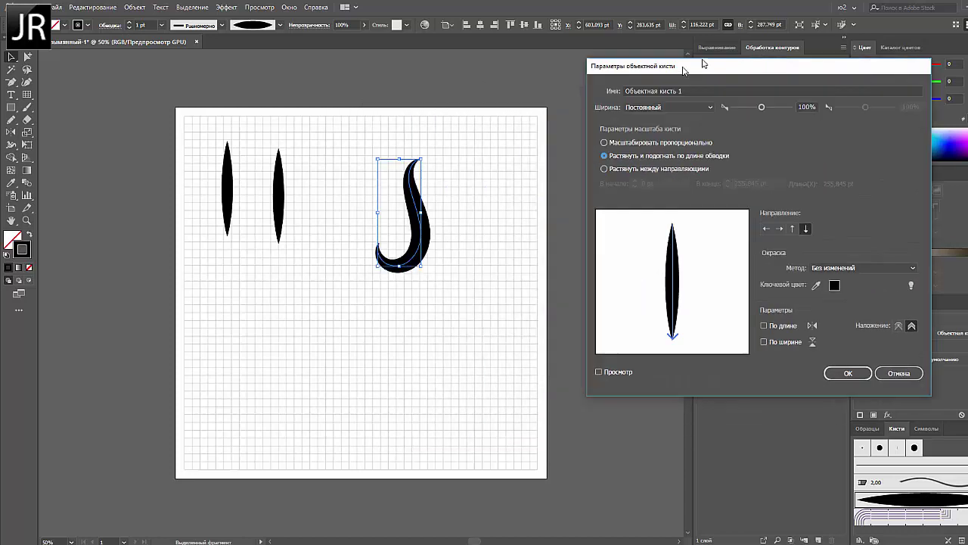
pyautogui.click(641, 363)
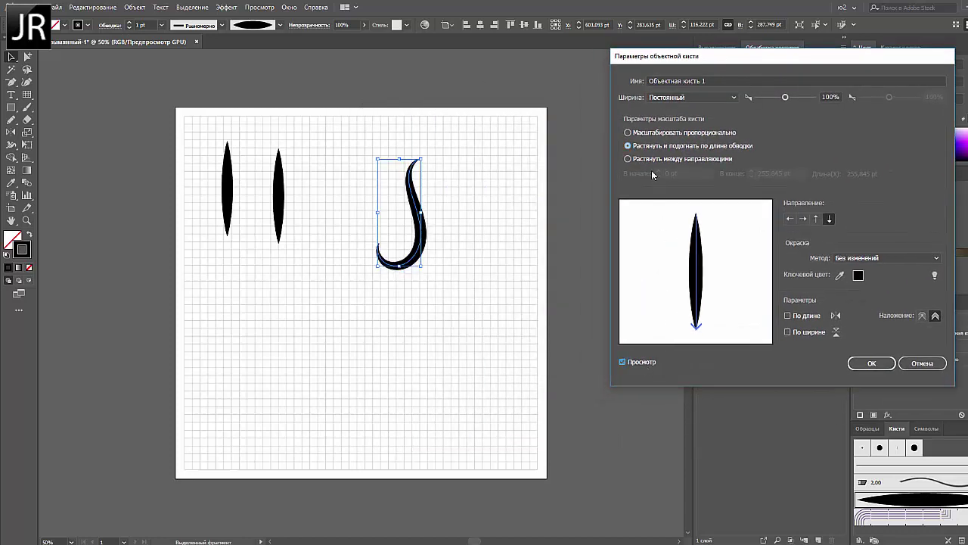
pyautogui.click(628, 159)
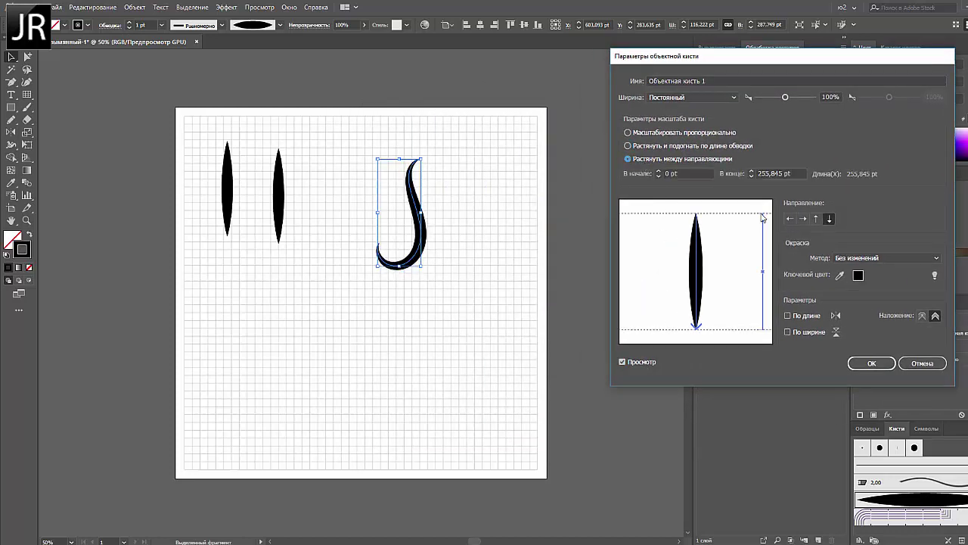
pyautogui.moveTo(754, 214); pyautogui.dragTo(706, 267)
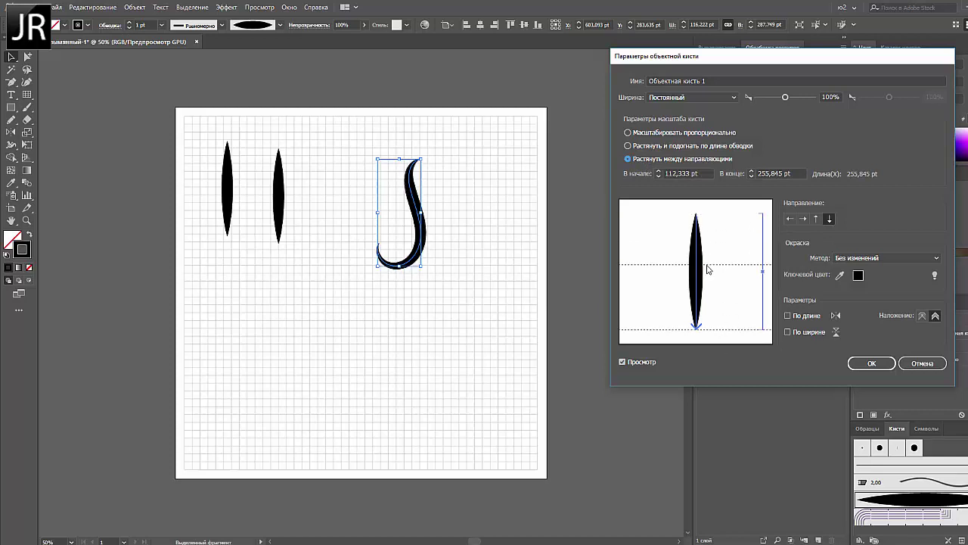
pyautogui.click(862, 364)
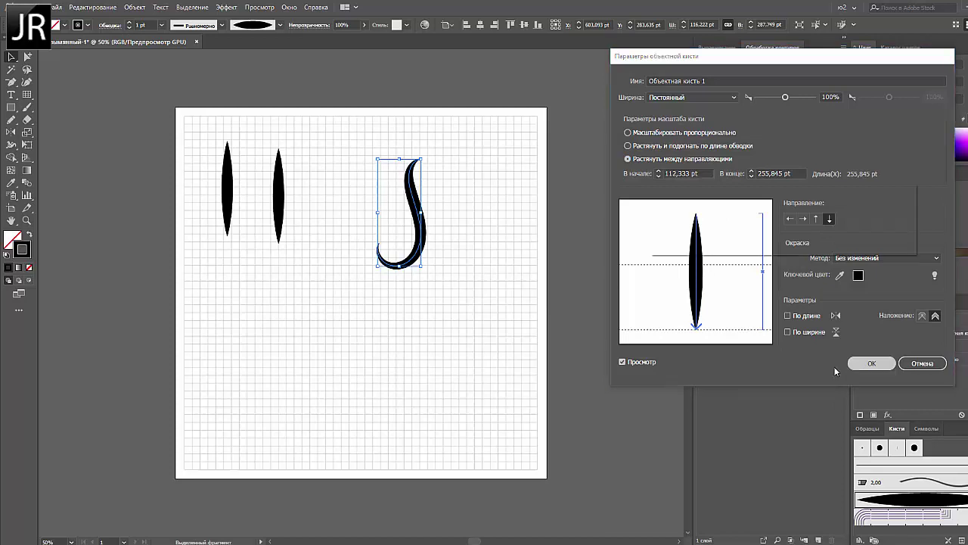
pyautogui.click(775, 239)
# Delete the J-shaped test stroke.
pyautogui.click(494, 286)
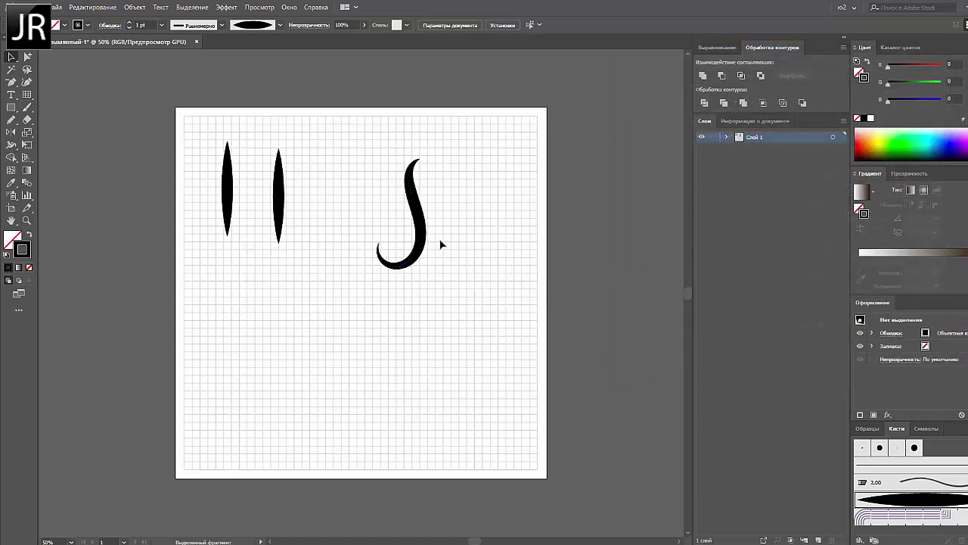
pyautogui.hotkey('ctrl', 'z')
pyautogui.press('Delete')
# Delete the left leaf, move the remaining leaf left, and duplicate it alongside.
pyautogui.click(227, 189)
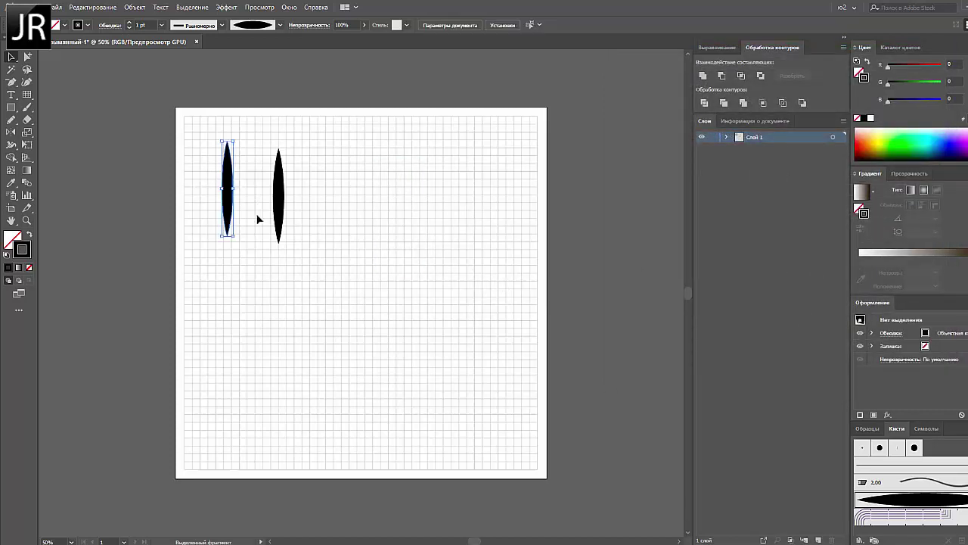
pyautogui.press('Delete')
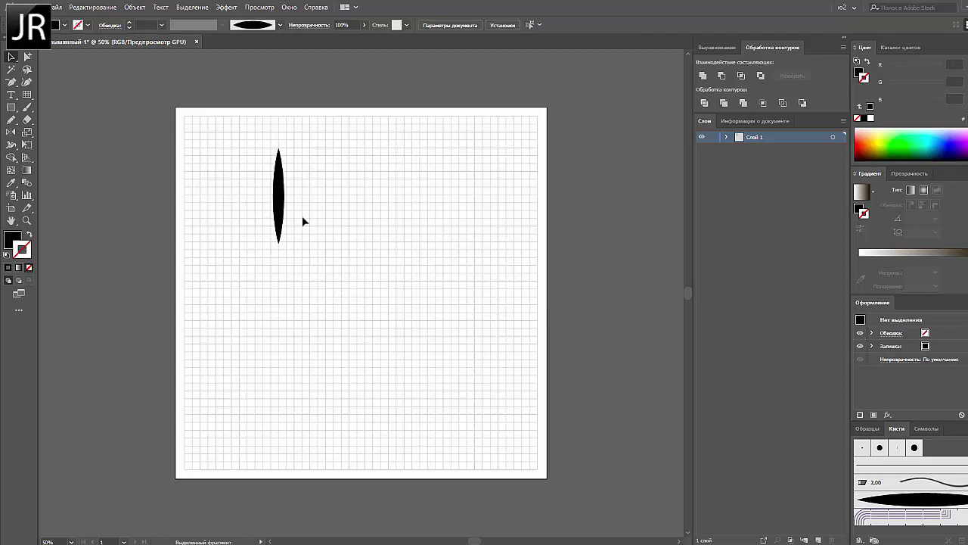
pyautogui.moveTo(280, 206); pyautogui.dragTo(232, 201)
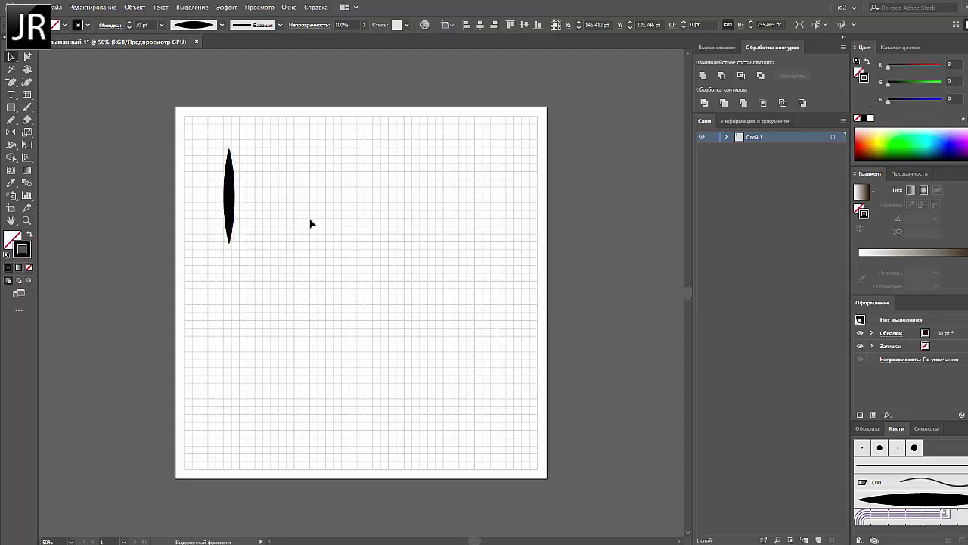
pyautogui.moveTo(230, 196); pyautogui.dragTo(278, 198)
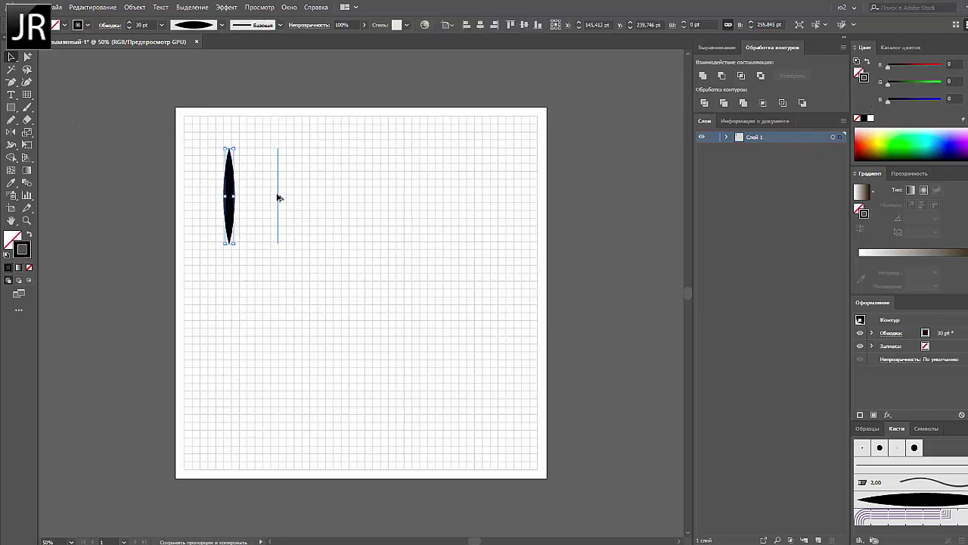
pyautogui.moveTo(10, 144); pyautogui.dragTo(54, 148)
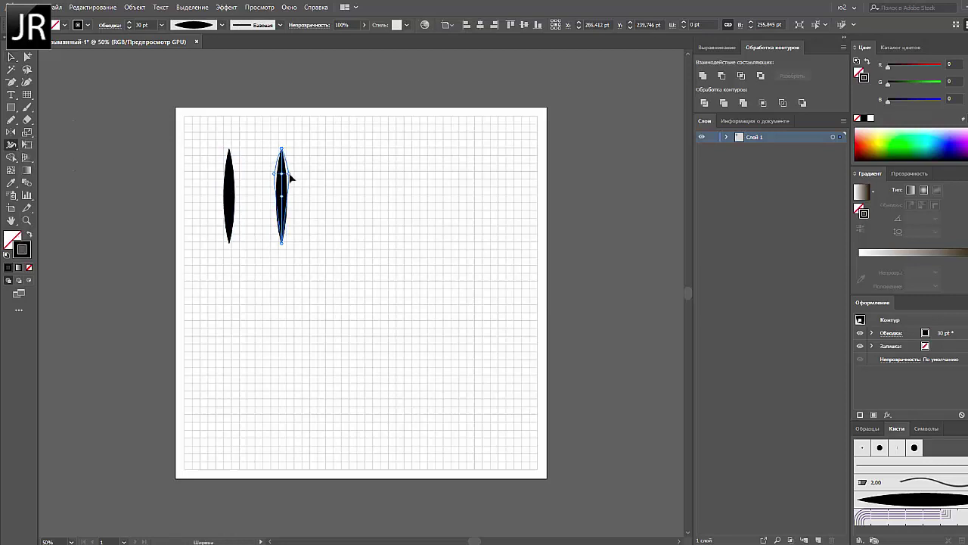
# Reshape the copy with the Width tool and pull its bottom point down into a long stem.
pyautogui.moveTo(291, 177); pyautogui.dragTo(282, 205)
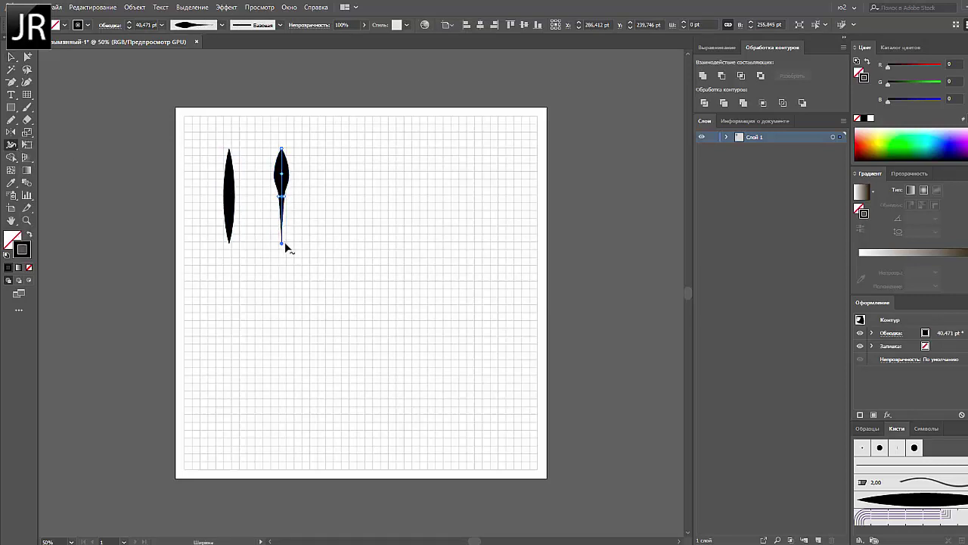
pyautogui.press('a')
pyautogui.moveTo(281, 243); pyautogui.dragTo(282, 366)
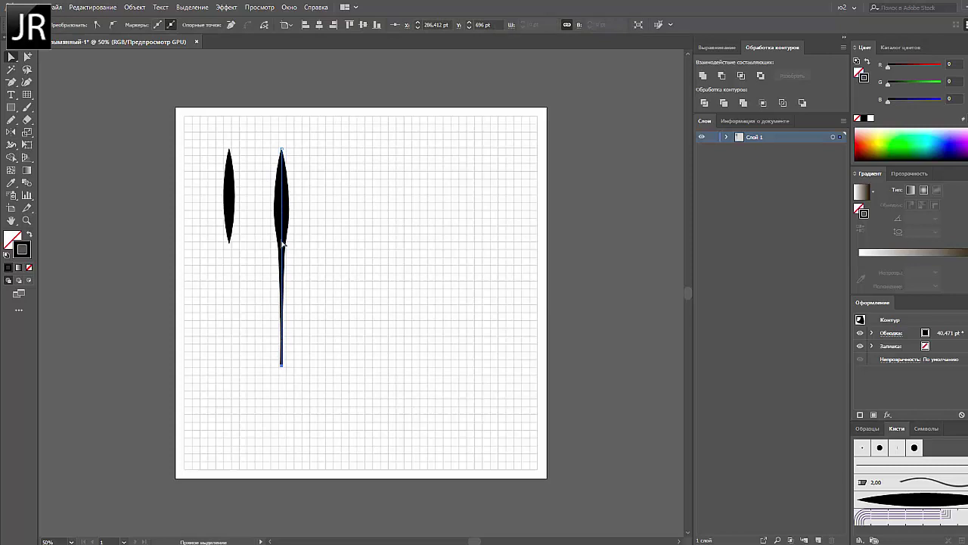
pyautogui.hotkey('shift', 'w')
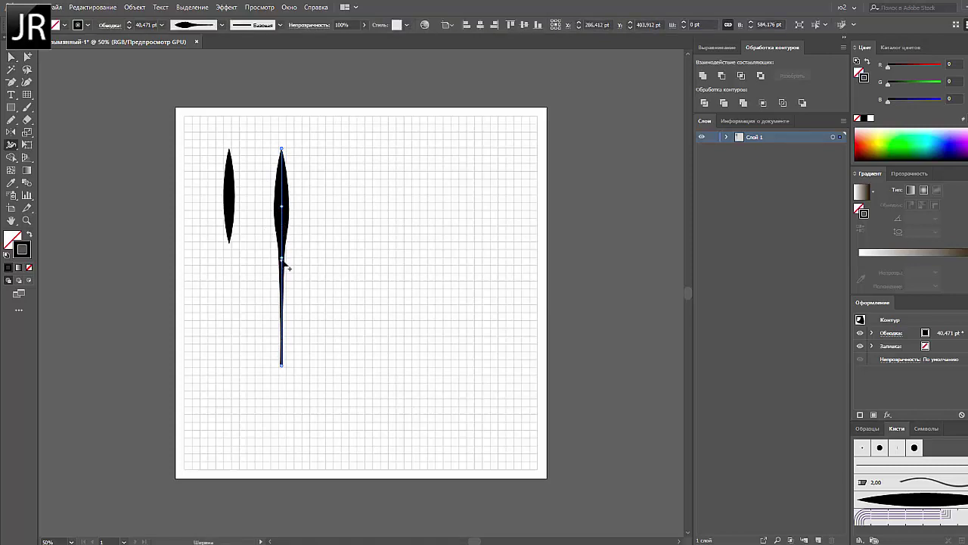
pyautogui.moveTo(282, 261); pyautogui.dragTo(281, 216)
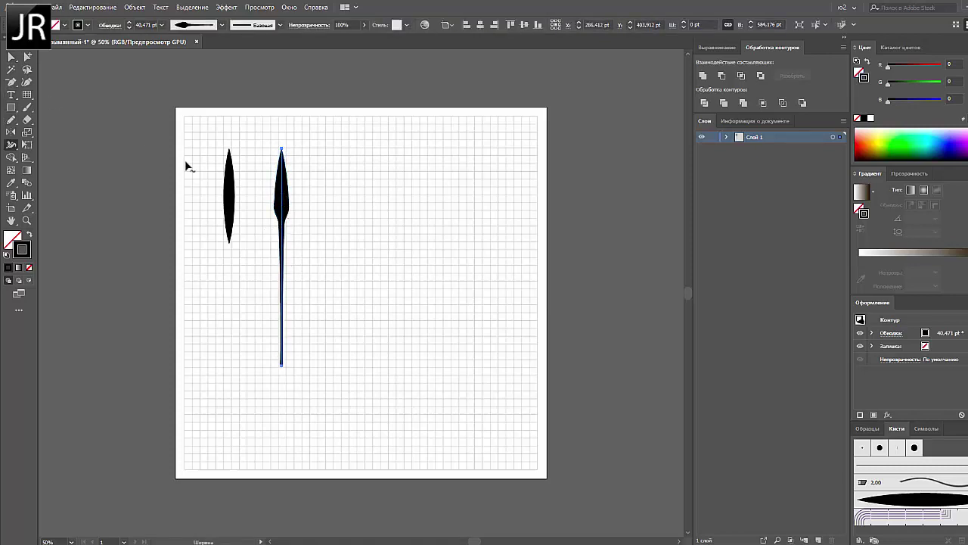
pyautogui.moveTo(282, 208)
pyautogui.mouseDown()
pyautogui.moveTo(286, 224)
pyautogui.moveTo(289, 182)
pyautogui.mouseUp()
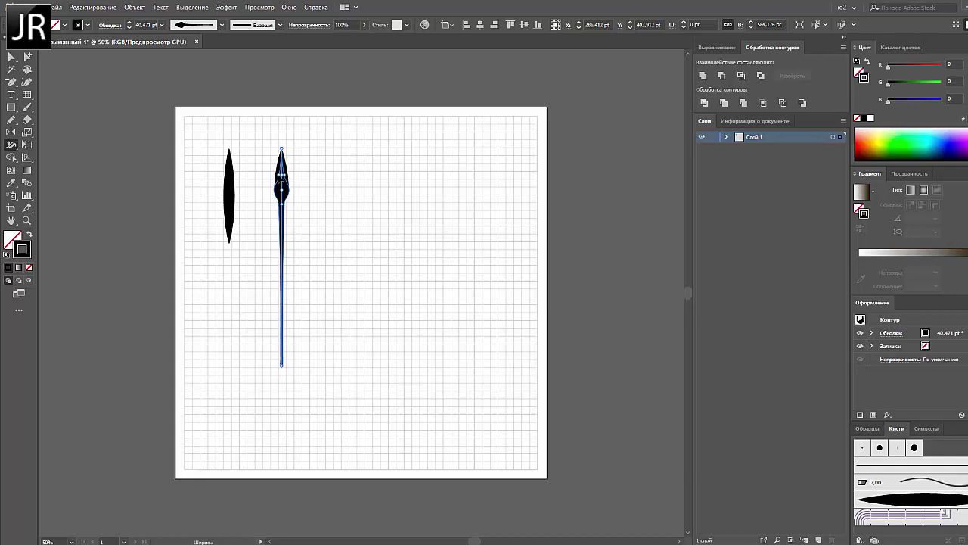
pyautogui.moveTo(285, 179)
pyautogui.mouseDown()
pyautogui.moveTo(293, 198)
pyautogui.moveTo(285, 210)
pyautogui.mouseUp()
# Refine the leaf bulge near the top of the stem with the Width tool.
pyautogui.press('v')
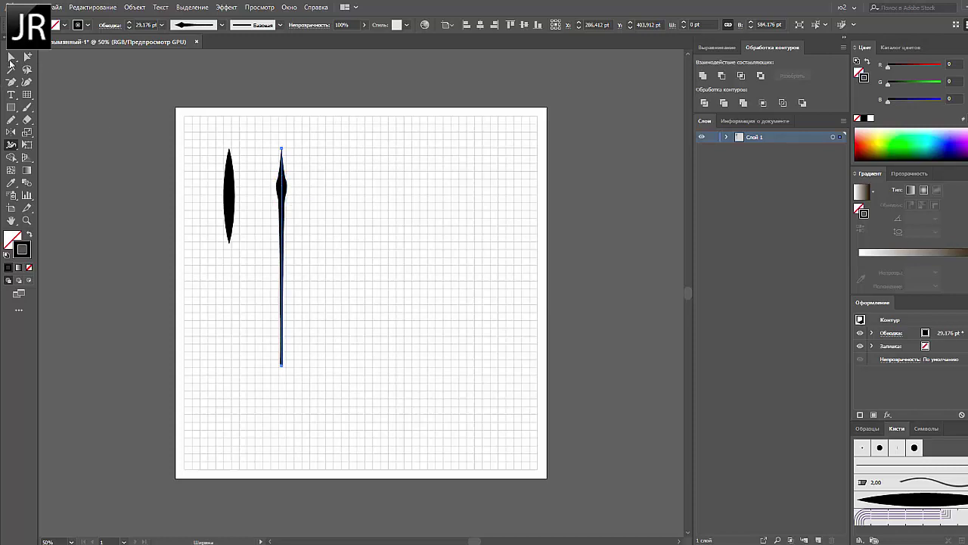
pyautogui.click(102, 100)
pyautogui.click(284, 197)
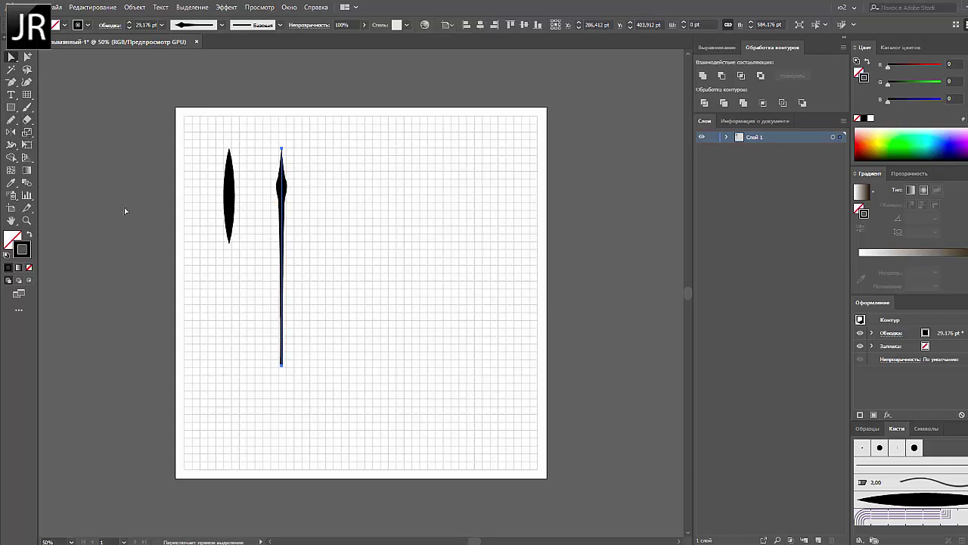
pyautogui.hotkey('shift', 'w')
pyautogui.moveTo(285, 203); pyautogui.dragTo(281, 193)
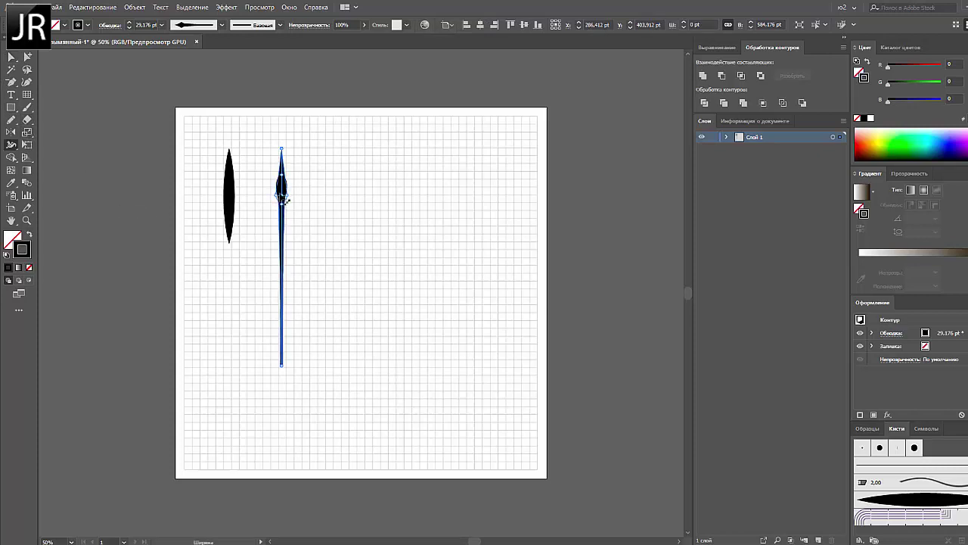
pyautogui.click(13, 57)
pyautogui.click(104, 170)
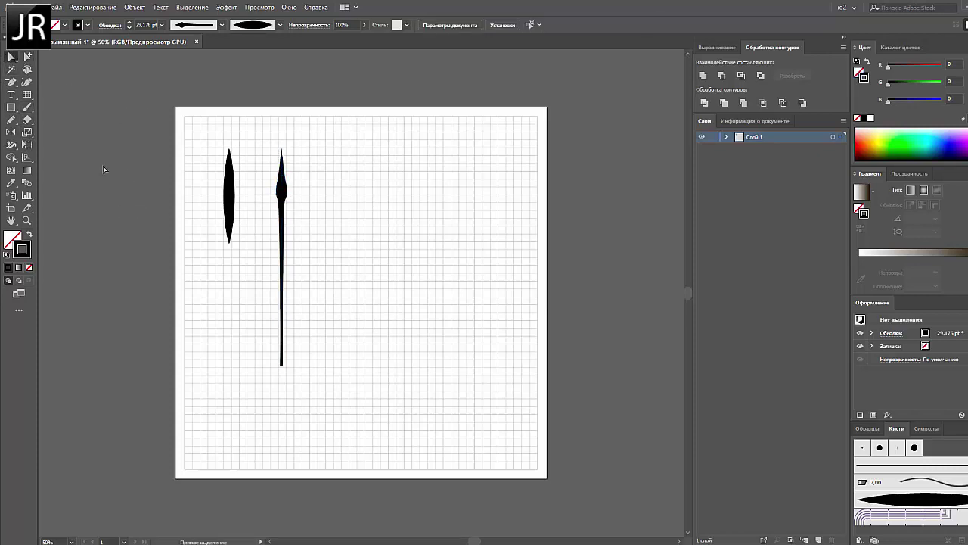
# Drag the stemmed leaf into the Brushes panel as an Art Brush, then cancel the settings.
pyautogui.moveTo(285, 193)
pyautogui.mouseDown()
pyautogui.moveTo(267, 191)
pyautogui.moveTo(303, 198)
pyautogui.mouseUp()
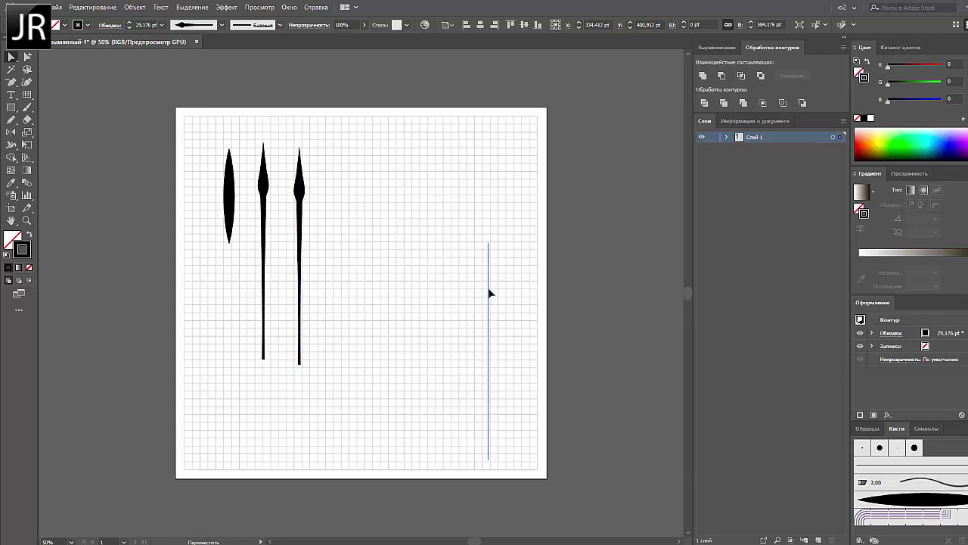
pyautogui.moveTo(302, 198); pyautogui.dragTo(873, 490)
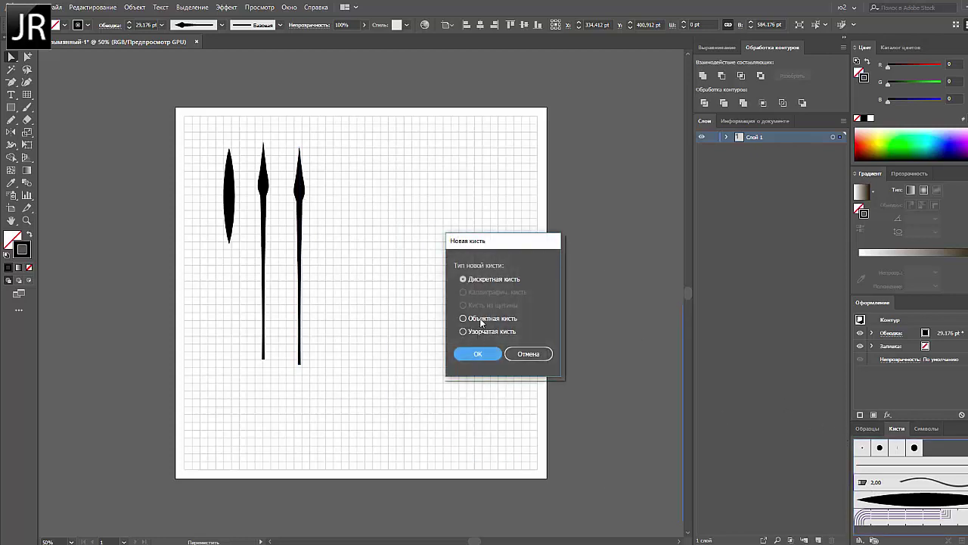
pyautogui.click(480, 318)
pyautogui.click(481, 353)
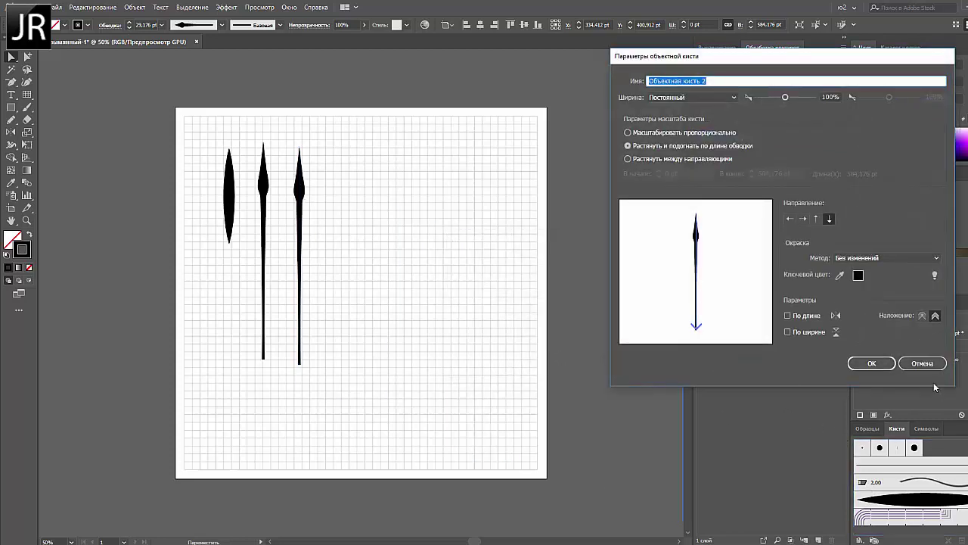
pyautogui.click(924, 364)
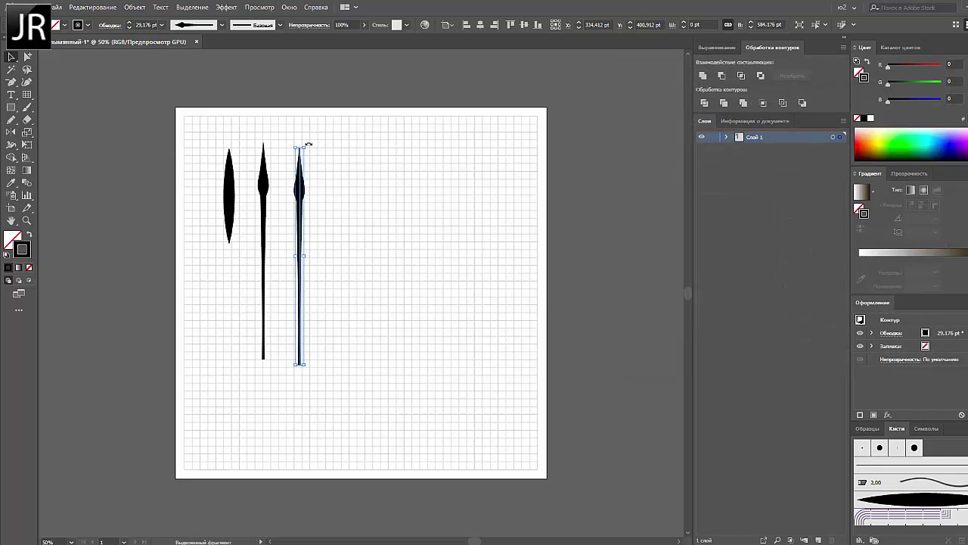
# Rotate the stroke horizontal and save it as an Art Brush stretching between guides 0–433,182 pt.
pyautogui.moveTo(308, 153); pyautogui.dragTo(372, 262)
pyautogui.moveTo(364, 417); pyautogui.dragTo(882, 520)
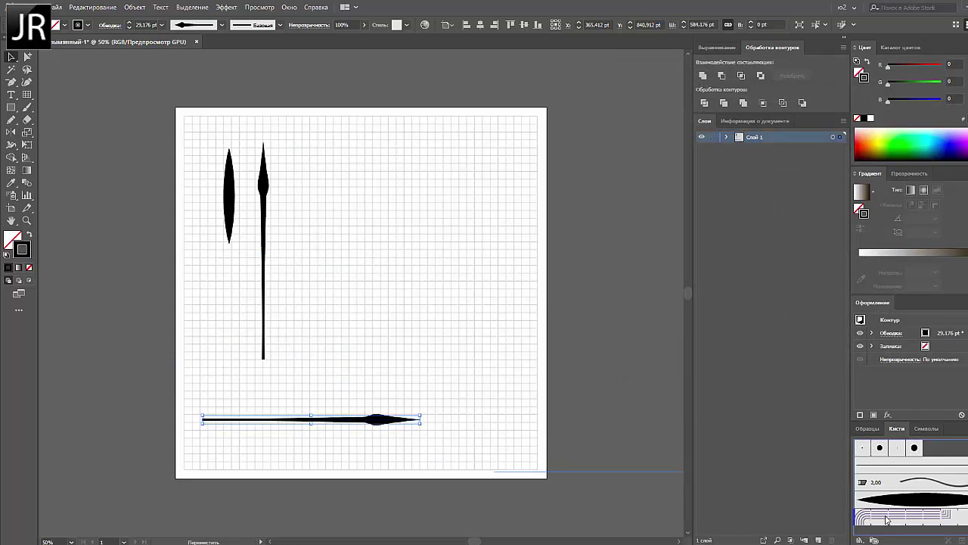
pyautogui.click(487, 318)
pyautogui.click(477, 353)
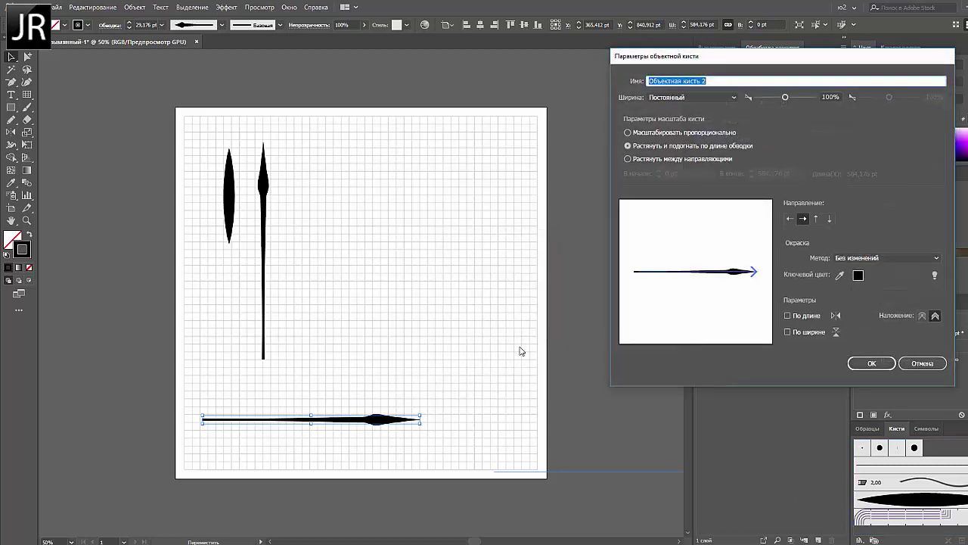
pyautogui.click(639, 160)
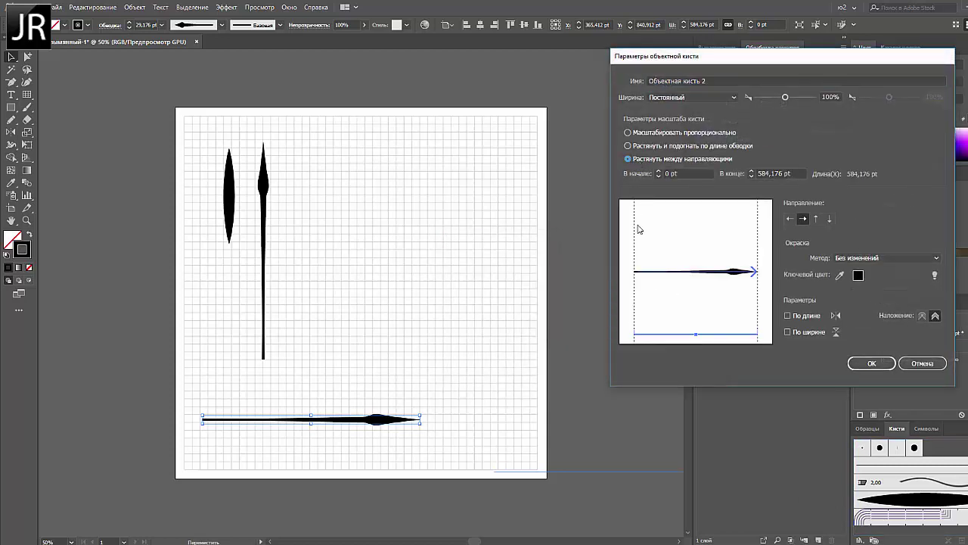
pyautogui.moveTo(758, 255); pyautogui.dragTo(727, 265)
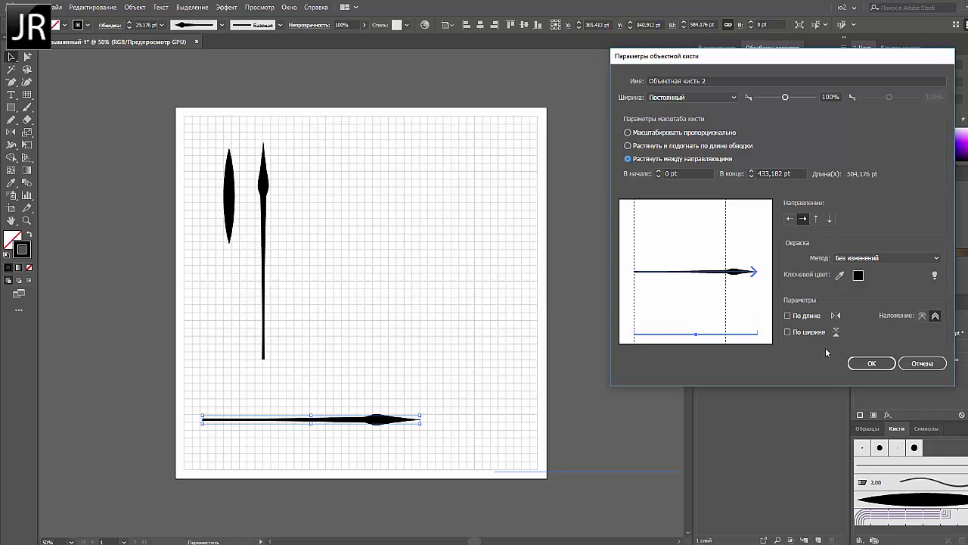
pyautogui.click(870, 363)
# Paint an S-shaped curve with the new leaf brush and select it.
pyautogui.click(542, 343)
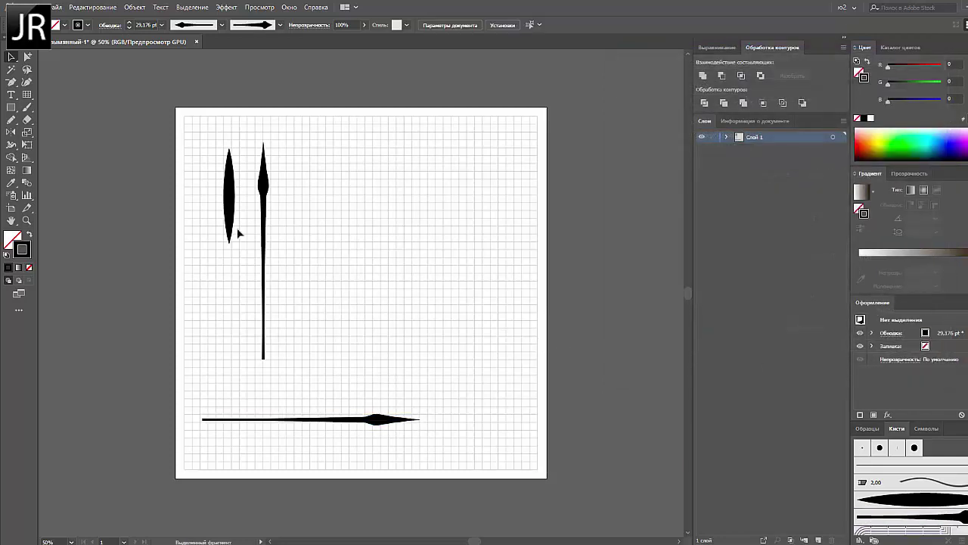
pyautogui.click(28, 107)
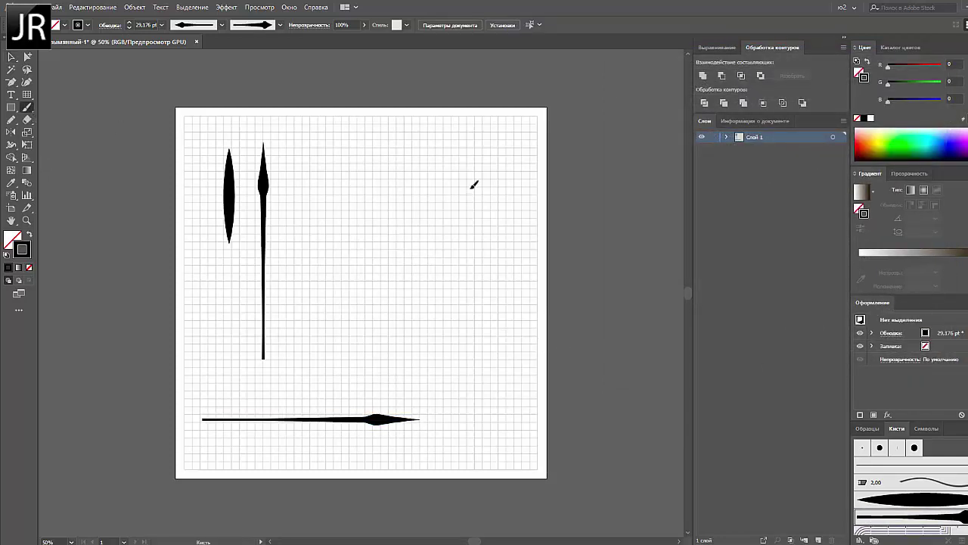
pyautogui.moveTo(471, 189)
pyautogui.mouseDown()
pyautogui.moveTo(412, 180)
pyautogui.moveTo(410, 264)
pyautogui.moveTo(431, 335)
pyautogui.moveTo(333, 318)
pyautogui.mouseUp()
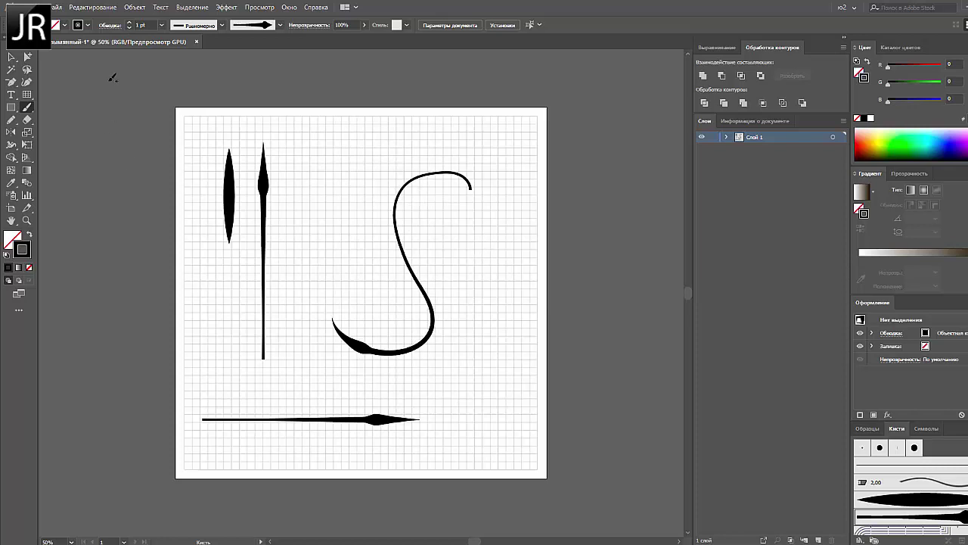
pyautogui.press('v')
pyautogui.click(425, 299)
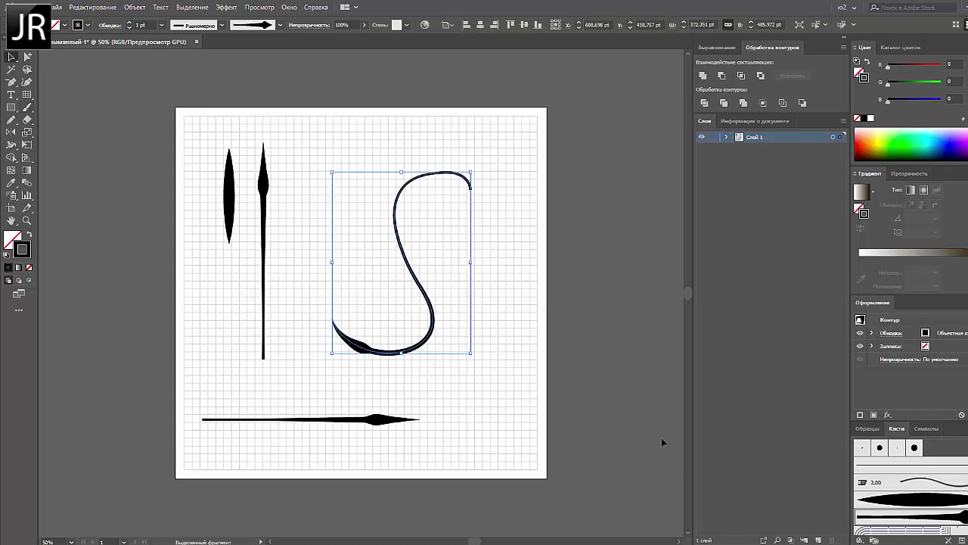
# Test the brush's scale options on the curve, keeping Stretch Between Guides.
pyautogui.doubleClick(867, 519)
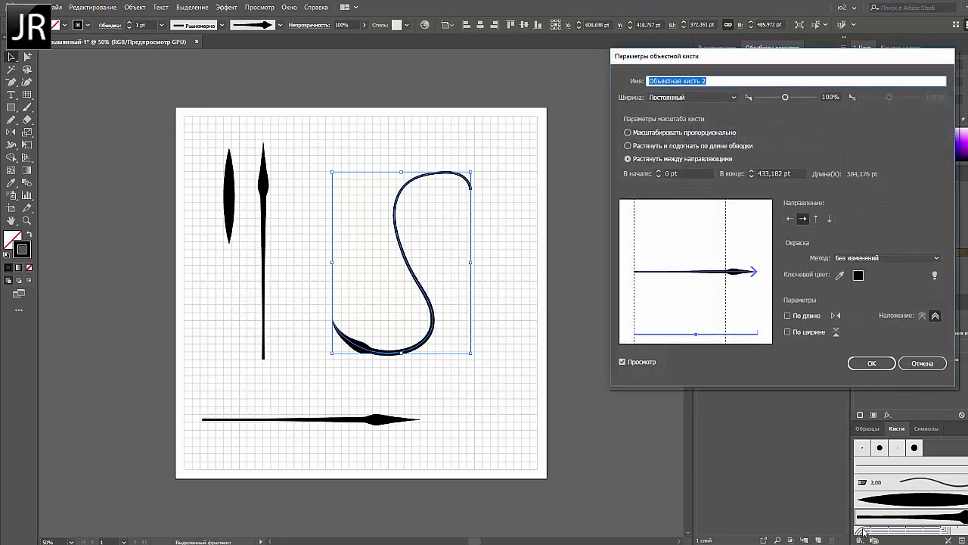
pyautogui.click(658, 135)
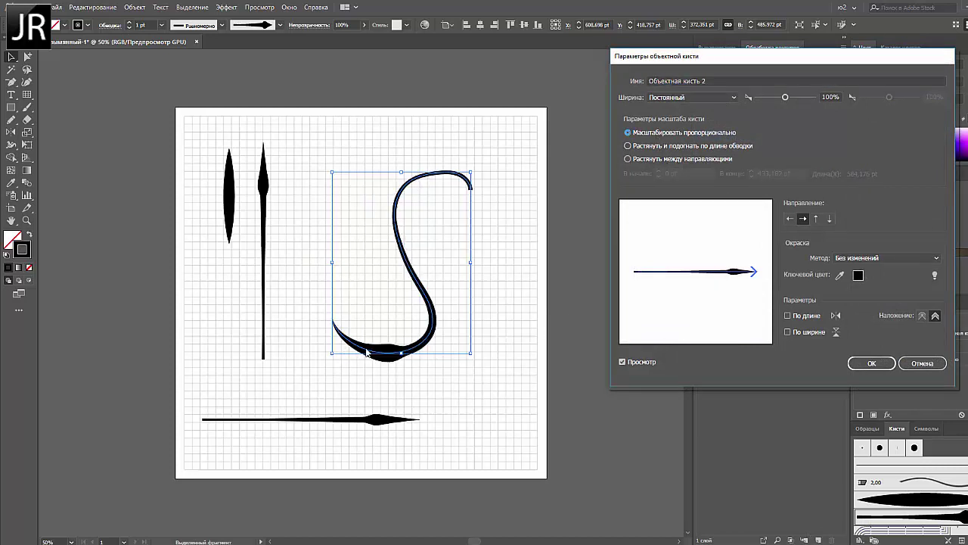
pyautogui.click(673, 147)
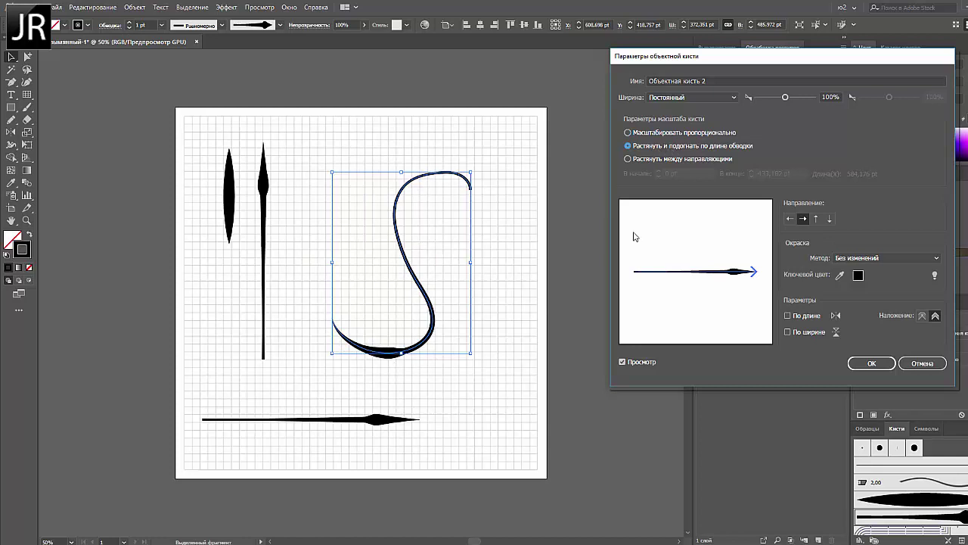
pyautogui.click(646, 161)
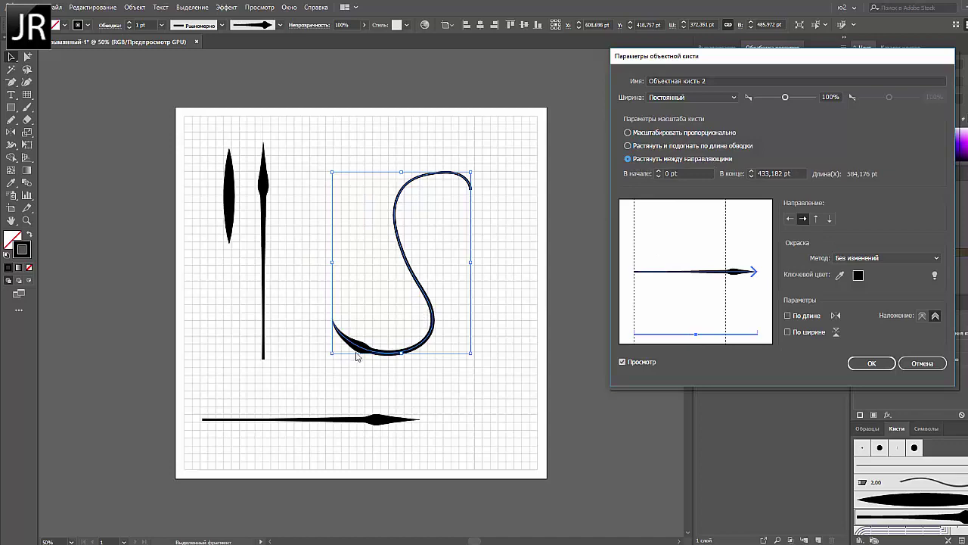
pyautogui.click(872, 363)
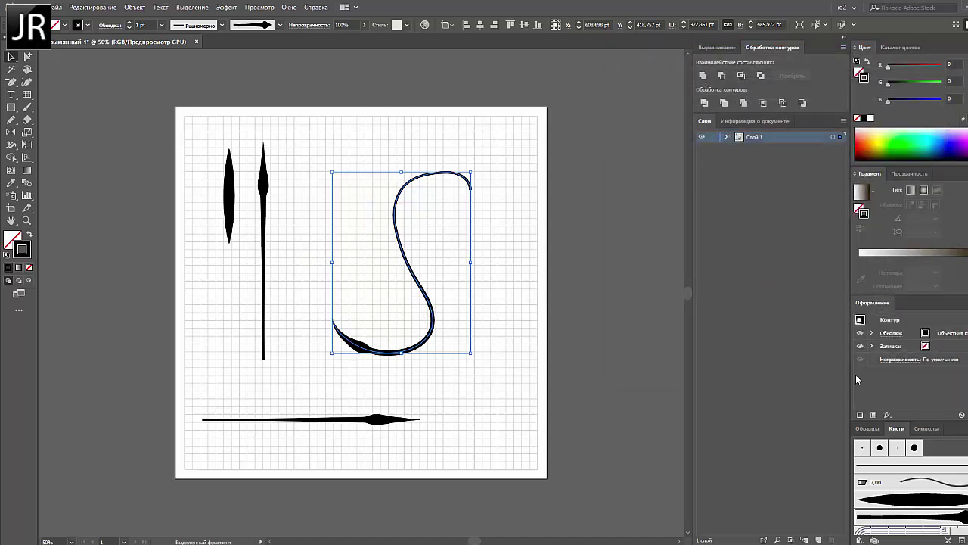
pyautogui.click(554, 413)
# Drag the third stroke's top anchors and handles into a short curled hook tip.
pyautogui.click(378, 311)
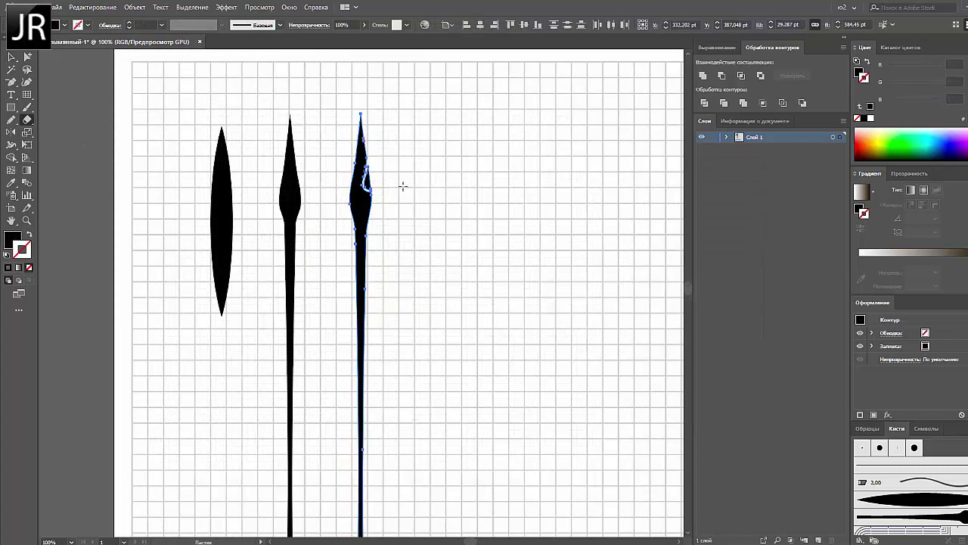
pyautogui.moveTo(367, 180)
pyautogui.mouseDown()
pyautogui.moveTo(365, 159)
pyautogui.moveTo(368, 177)
pyautogui.mouseUp()
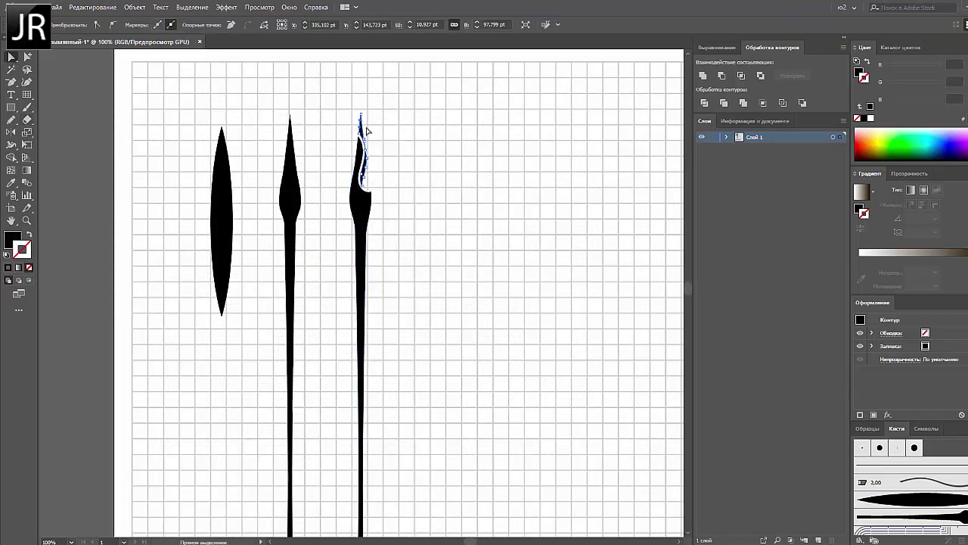
pyautogui.click(365, 155)
pyautogui.moveTo(368, 155); pyautogui.dragTo(363, 119)
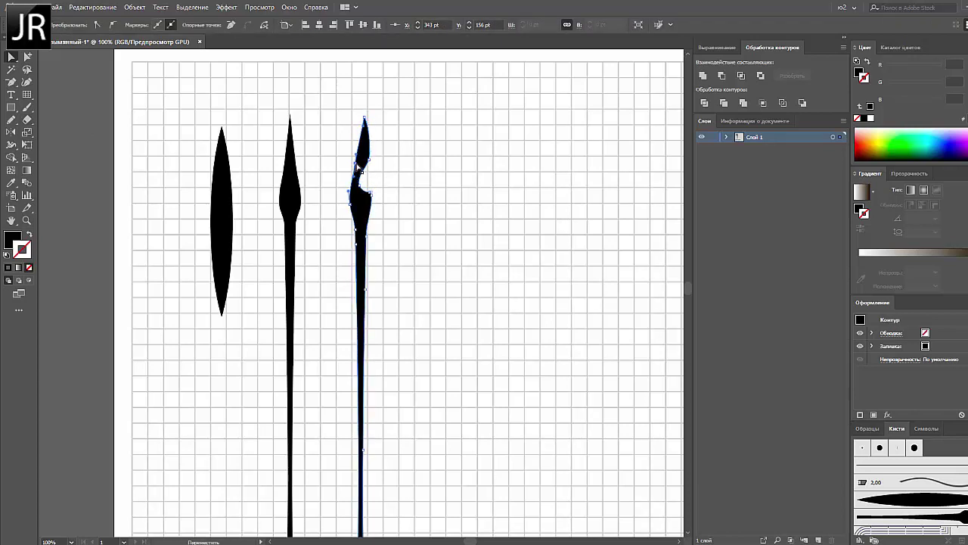
pyautogui.moveTo(348, 194)
pyautogui.mouseDown()
pyautogui.moveTo(374, 162)
pyautogui.moveTo(353, 165)
pyautogui.mouseUp()
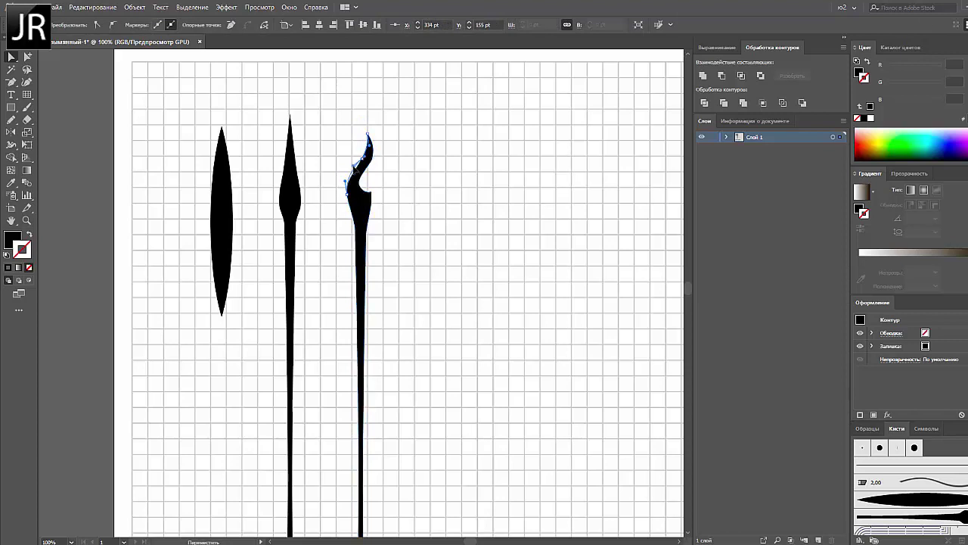
pyautogui.click(249, 97)
# Draw a tall black-filled ellipse to the right of the leaf strokes.
pyautogui.hotkey('ctrl', '-')
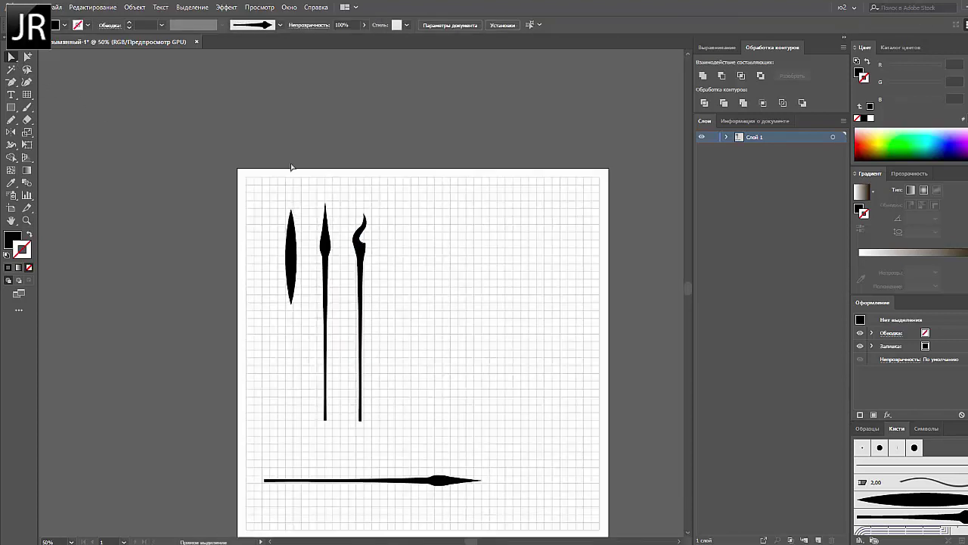
pyautogui.click(258, 198)
pyautogui.click(12, 106)
pyautogui.click(60, 132)
pyautogui.moveTo(404, 140); pyautogui.dragTo(464, 291)
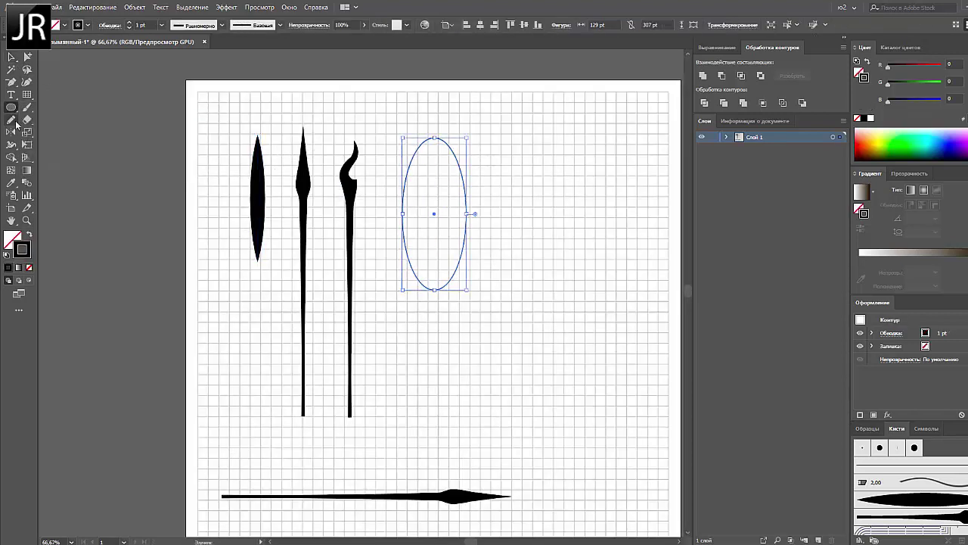
pyautogui.hotkey('shift', 'x')
# Apply a Fish warp to the ellipse and expand its appearance.
pyautogui.click(226, 6)
pyautogui.click(394, 97)
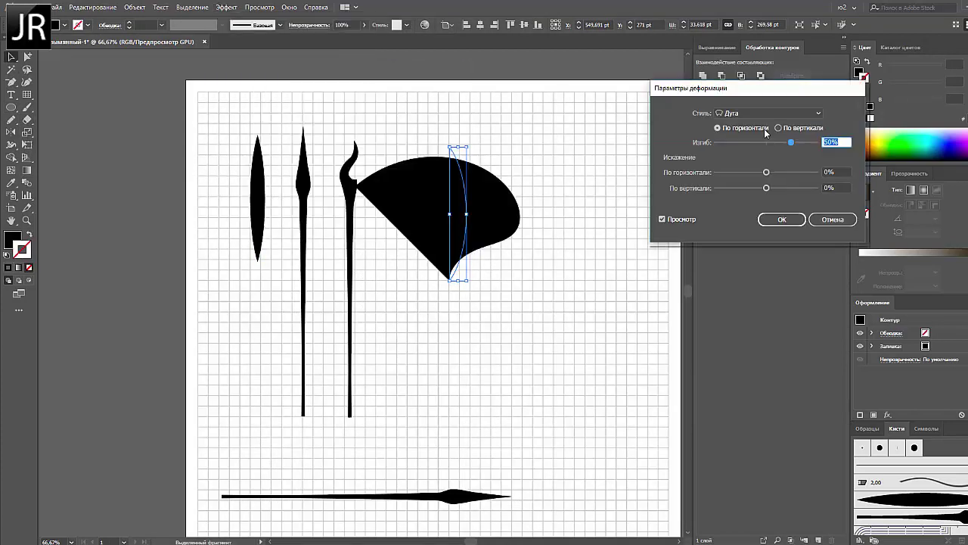
pyautogui.click(756, 124)
pyautogui.click(764, 113)
pyautogui.click(741, 233)
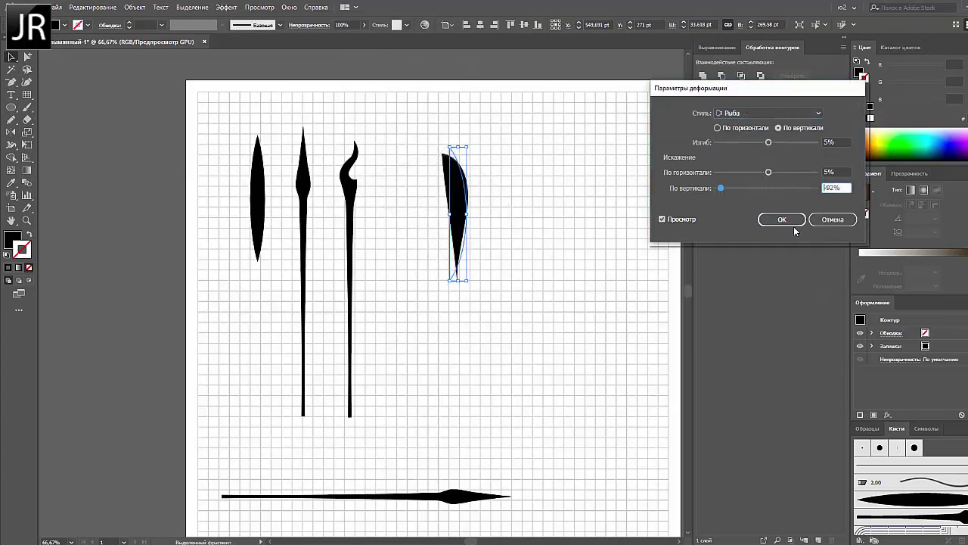
pyautogui.click(769, 218)
pyautogui.click(134, 7)
pyautogui.click(174, 130)
# Apply a strongly bent Wave warp and expand it into an outline path.
pyautogui.click(226, 7)
pyautogui.click(405, 156)
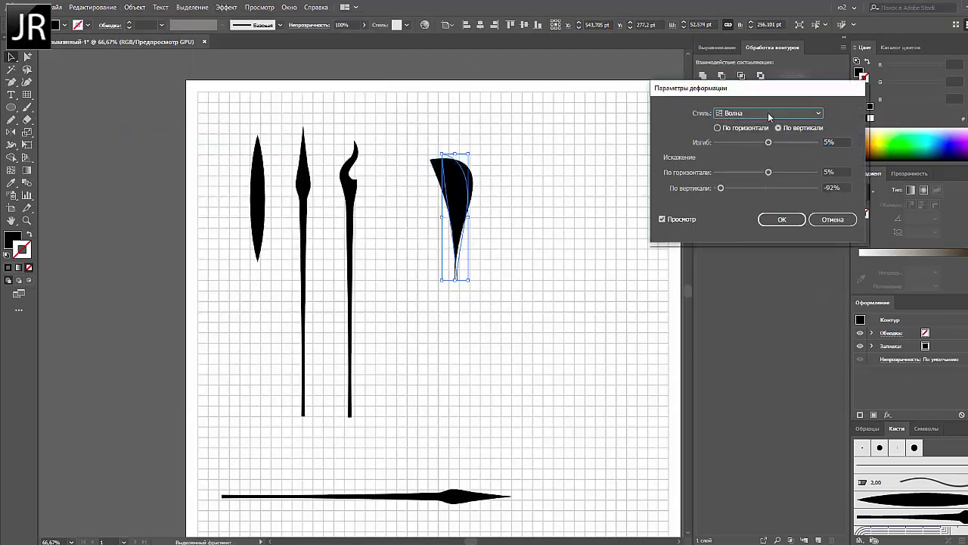
pyautogui.moveTo(768, 172); pyautogui.dragTo(724, 142)
pyautogui.click(781, 219)
pyautogui.click(135, 7)
pyautogui.click(175, 130)
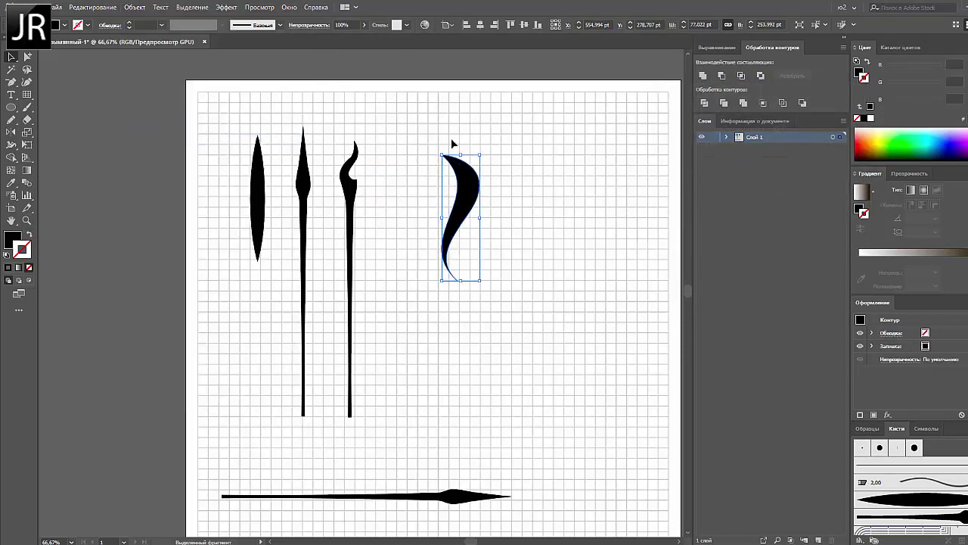
# Erase the shape's left half, reflect a mirrored copy, and scale the bud down.
pyautogui.hotkey('shift', 'e')
pyautogui.moveTo(393, 125); pyautogui.dragTo(467, 285)
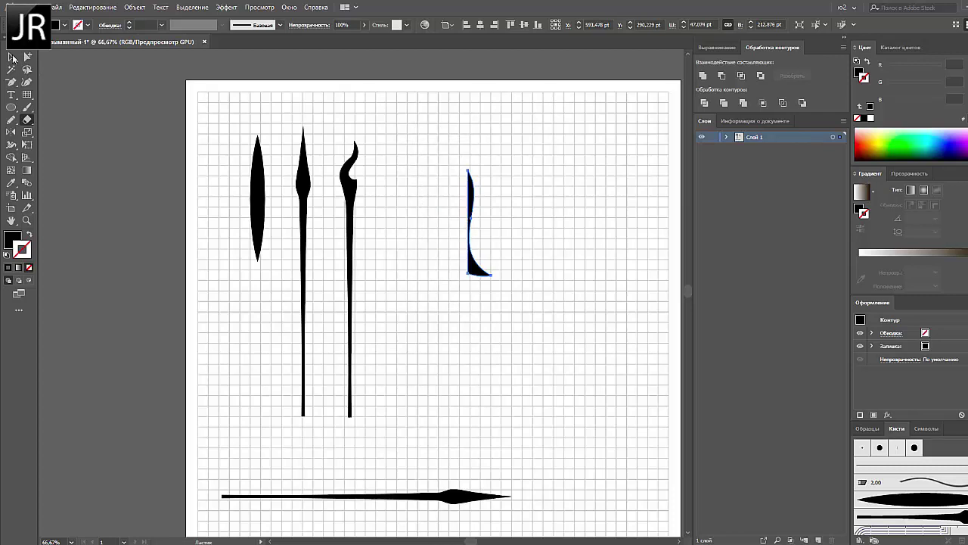
pyautogui.rightClick(473, 190)
pyautogui.moveTo(503, 235)
pyautogui.click(650, 346)
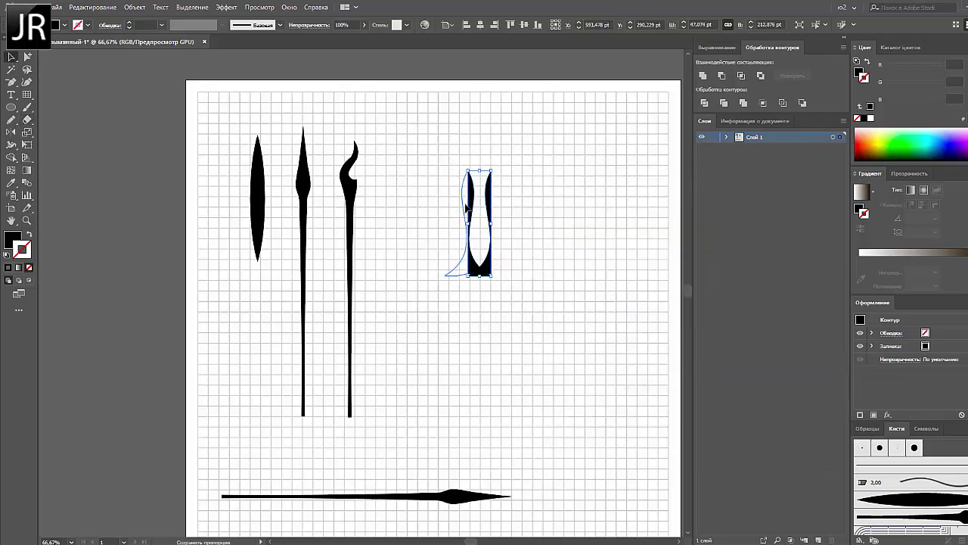
pyautogui.moveTo(467, 204); pyautogui.dragTo(467, 175)
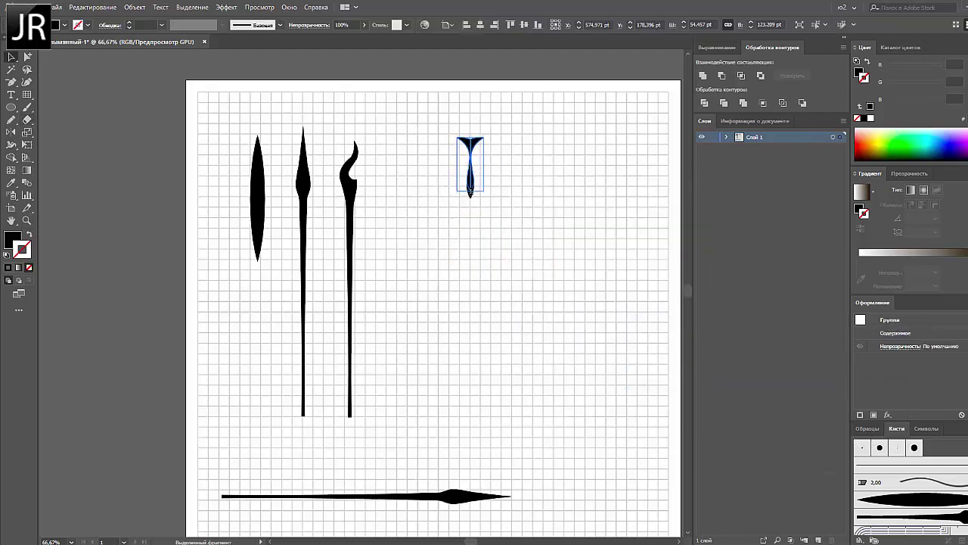
pyautogui.hotkey('ctrl', 'z')
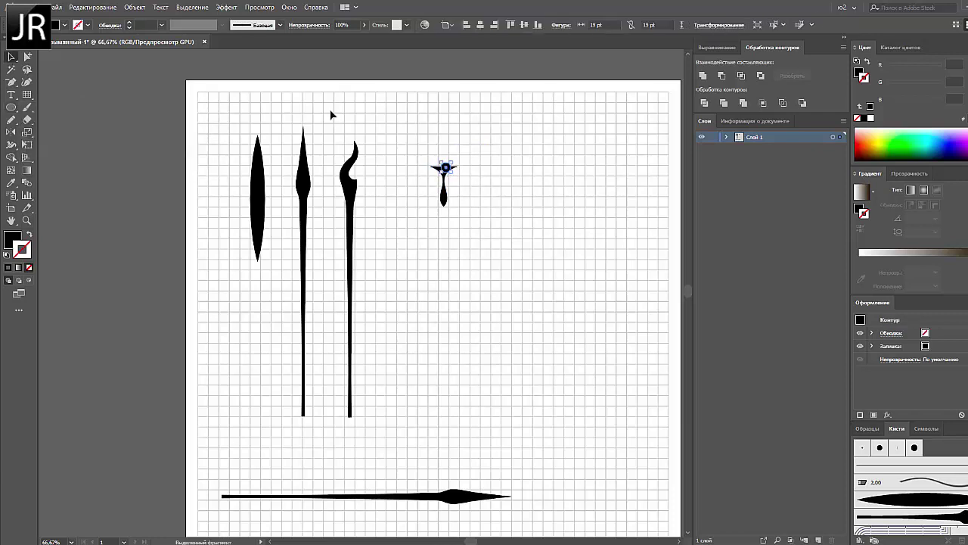
# Merge the bud's parts into one shape with Pathfinder Unite.
pyautogui.scroll(5, 432, 167)
pyautogui.click(475, 227)
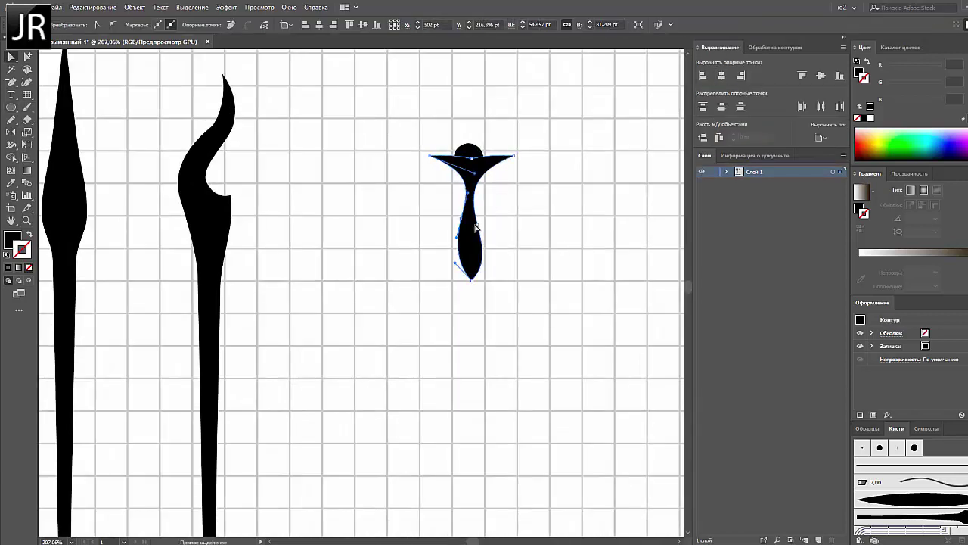
pyautogui.hotkey('ctrl', '0')
pyautogui.hotkey('ctrl', 'shift', 'F9')
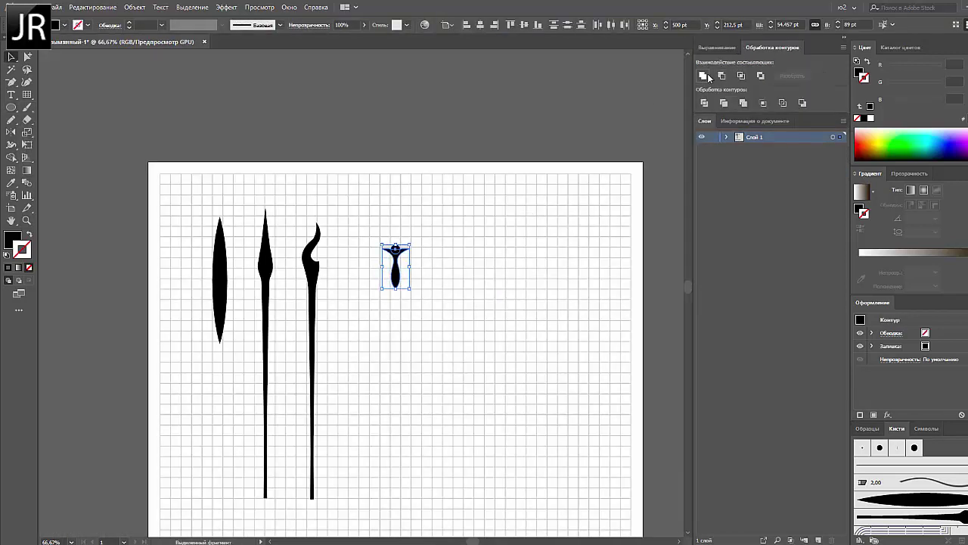
pyautogui.click(703, 75)
pyautogui.hotkey('ctrl', 'shift', 'a')
pyautogui.moveTo(365, 274); pyautogui.dragTo(363, 272)
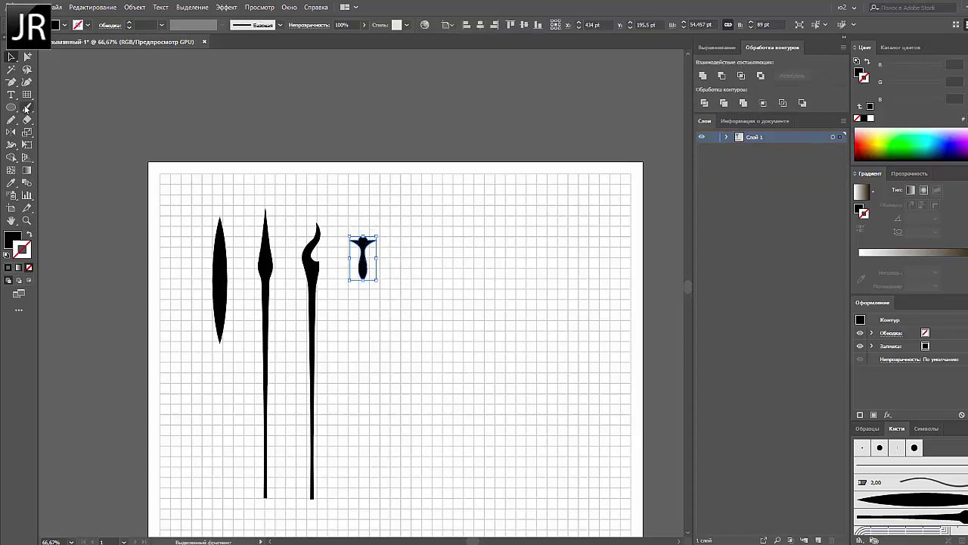
# Draw a vertical stem line under the bud with a 4 pt tapered stroke.
pyautogui.press('\\')
pyautogui.scroll(-2, 362, 202)
pyautogui.moveTo(363, 204); pyautogui.dragTo(363, 418)
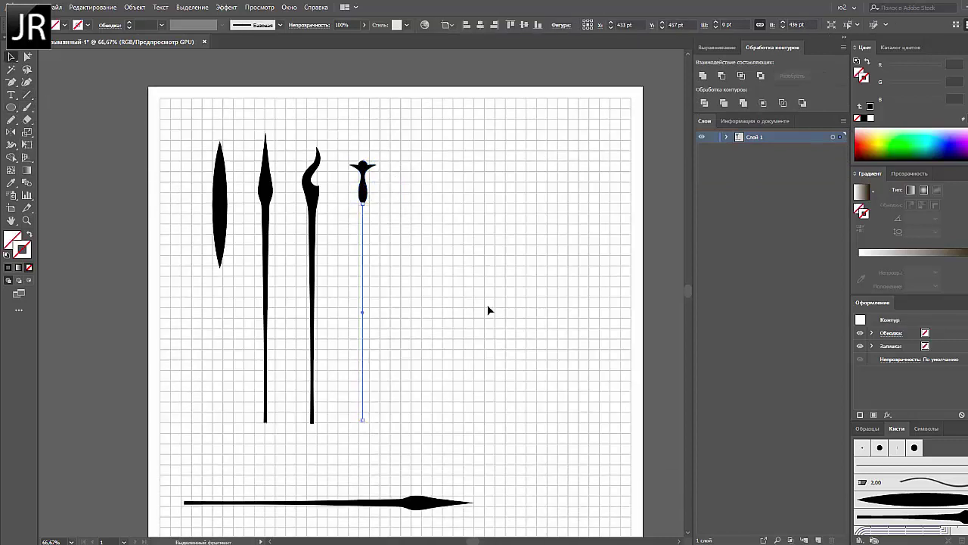
pyautogui.click(161, 25)
pyautogui.click(174, 83)
pyautogui.click(222, 25)
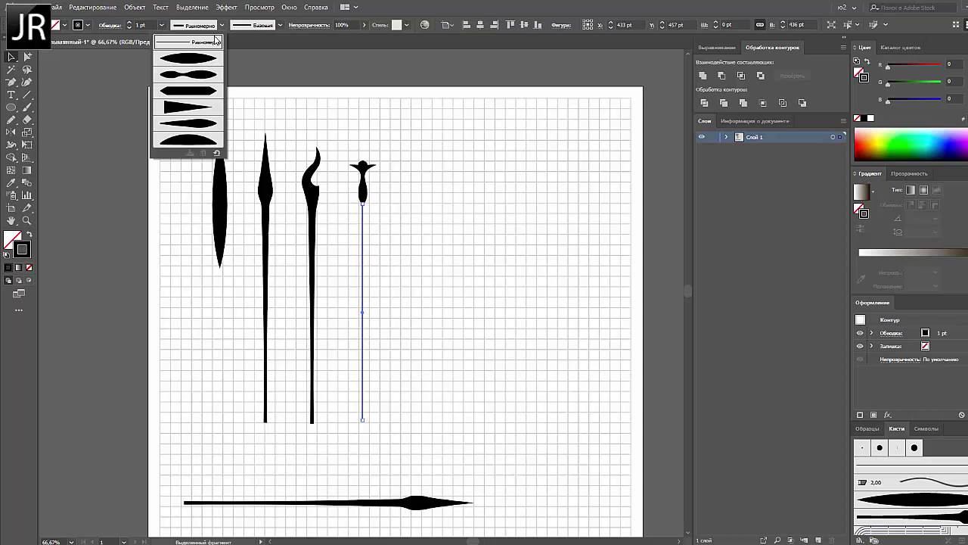
pyautogui.click(162, 25)
pyautogui.click(174, 106)
pyautogui.moveTo(363, 223); pyautogui.dragTo(396, 223)
# Expand the stem line into a fill and draw a black ellipse to its right.
pyautogui.click(135, 7)
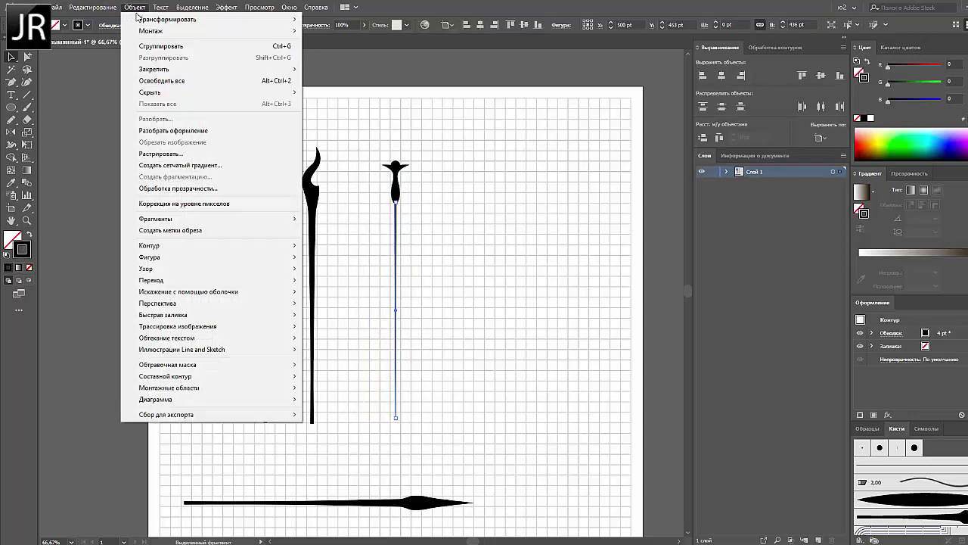
pyautogui.click(167, 131)
pyautogui.press('l')
pyautogui.moveTo(458, 205)
pyautogui.mouseDown()
pyautogui.moveTo(512, 313)
pyautogui.moveTo(512, 189)
pyautogui.mouseUp()
pyautogui.press('v')
pyautogui.moveTo(458, 257); pyautogui.dragTo(471, 234)
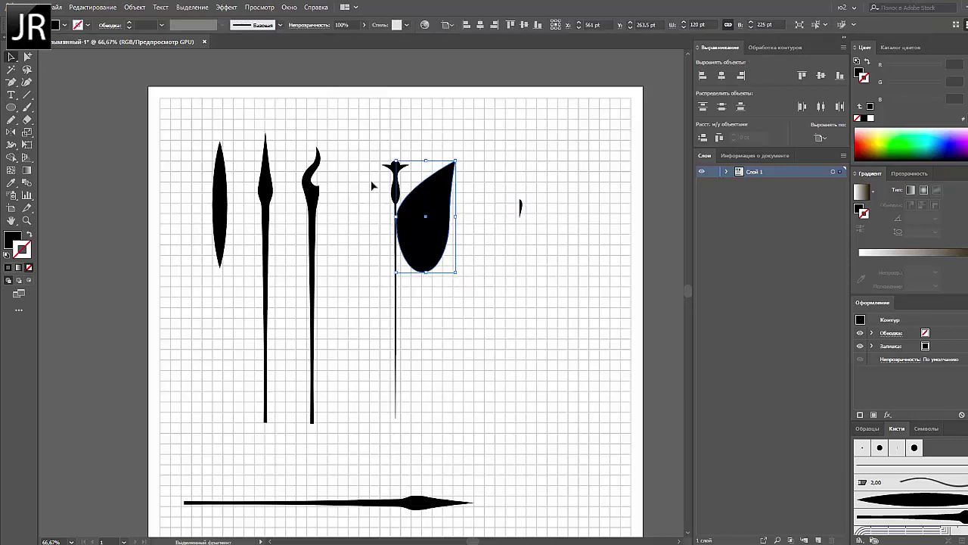
# Erase the teardrop's left half, reflect a copy and join both halves into a tulip.
pyautogui.hotkey('shift', 'e')
pyautogui.moveTo(415, 144); pyautogui.dragTo(471, 307)
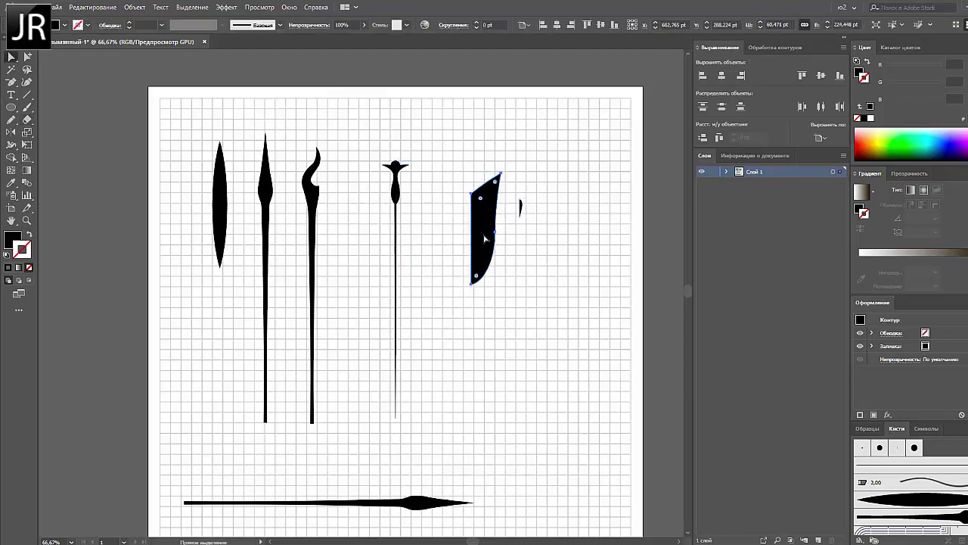
pyautogui.press('v')
pyautogui.click(481, 261)
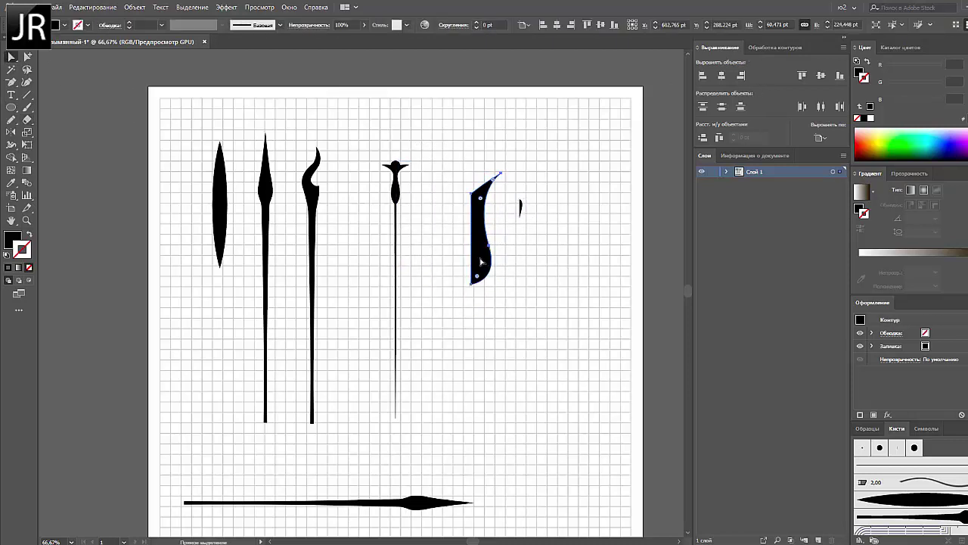
pyautogui.press('o')
pyautogui.keyDown('alt'); pyautogui.click(470, 227); pyautogui.keyUp('alt')
pyautogui.press('Return')
pyautogui.hotkey('ctrl', 'j')
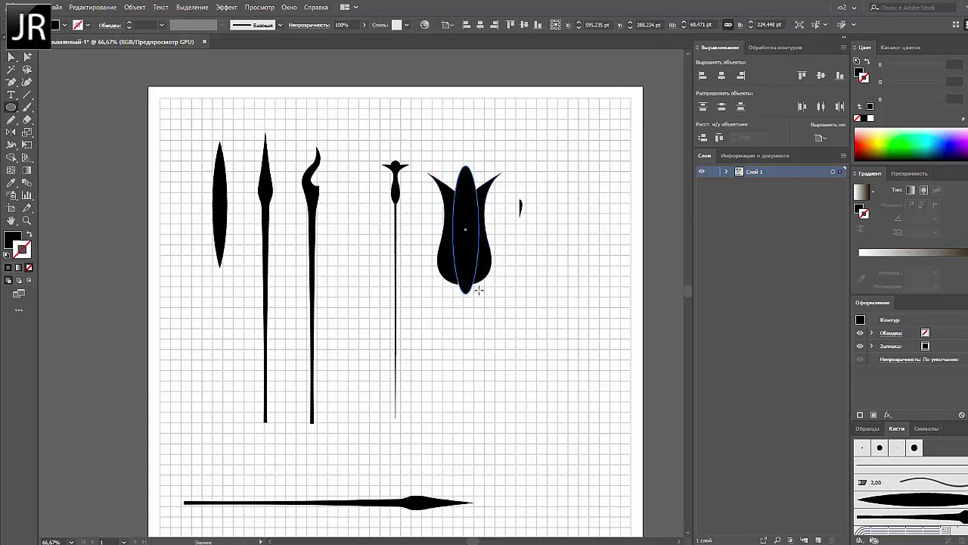
# Drag a duplicate of the tulip out to the right.
pyautogui.press('a')
pyautogui.click(44, 52)
pyautogui.click(465, 242)
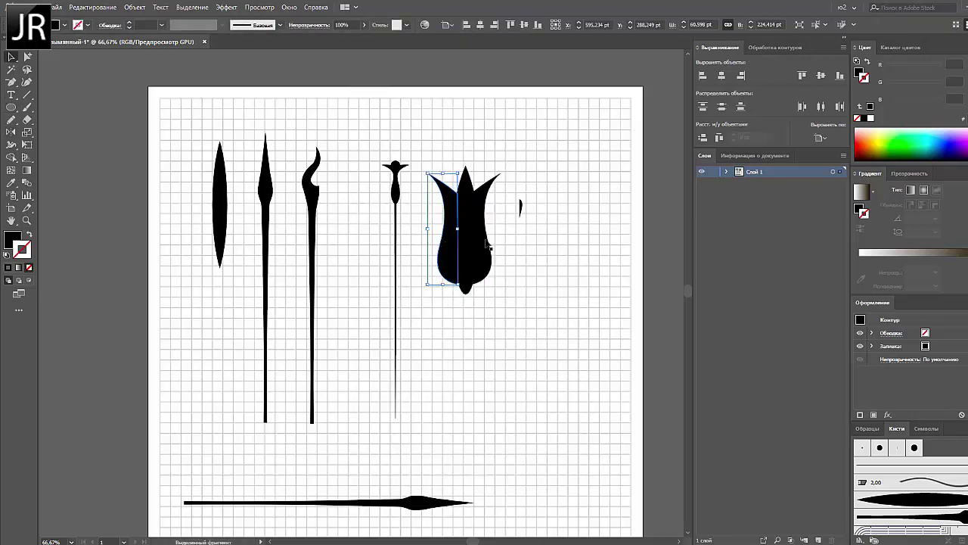
pyautogui.press('v')
pyautogui.moveTo(500, 241); pyautogui.dragTo(590, 239)
pyautogui.hotkey('ctrl', 'shift', 'F9')
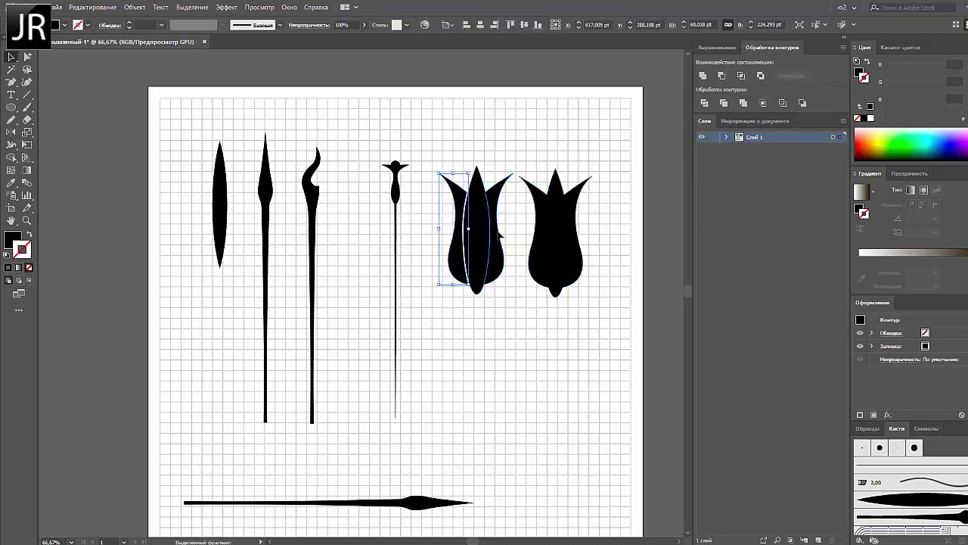
pyautogui.click(507, 231)
pyautogui.click(508, 307)
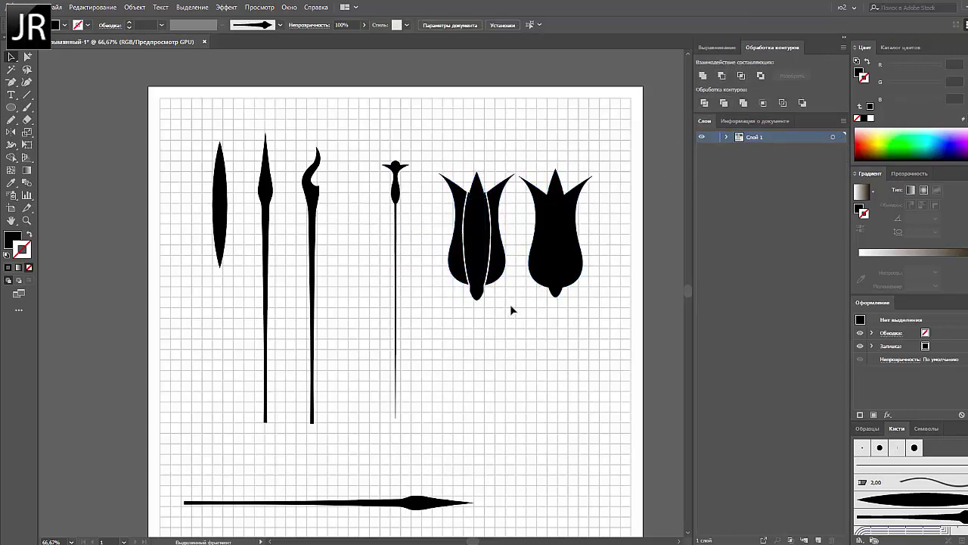
# Shrink the tulip and draw a leaf-shaped ellipse below it.
pyautogui.click(484, 242)
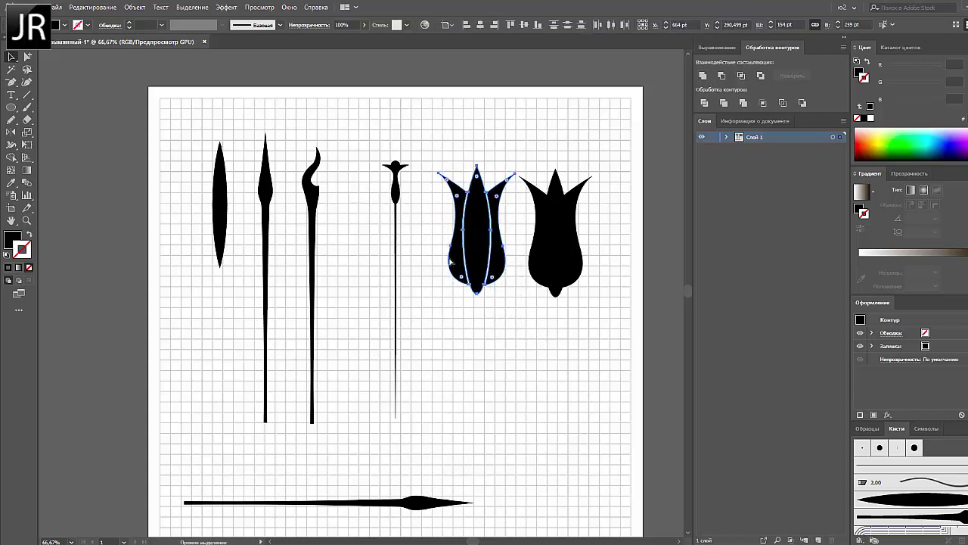
pyautogui.moveTo(517, 295); pyautogui.dragTo(499, 242)
pyautogui.moveTo(11, 108); pyautogui.dragTo(60, 128)
pyautogui.moveTo(421, 267)
pyautogui.mouseDown()
pyautogui.moveTo(462, 354)
pyautogui.moveTo(443, 368)
pyautogui.mouseUp()
# Sharpen the leaf's end points and place a smaller rotated copy under the tulip.
pyautogui.press('a')
pyautogui.click(99, 25)
pyautogui.press('v')
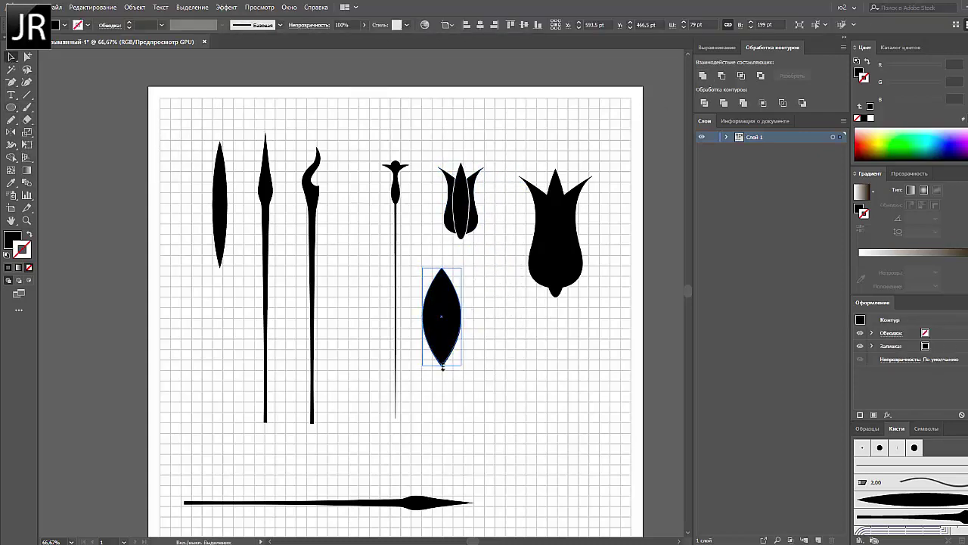
pyautogui.moveTo(202, 368); pyautogui.dragTo(220, 368)
pyautogui.moveTo(220, 356)
pyautogui.mouseDown()
pyautogui.moveTo(484, 328)
pyautogui.moveTo(493, 301)
pyautogui.mouseUp()
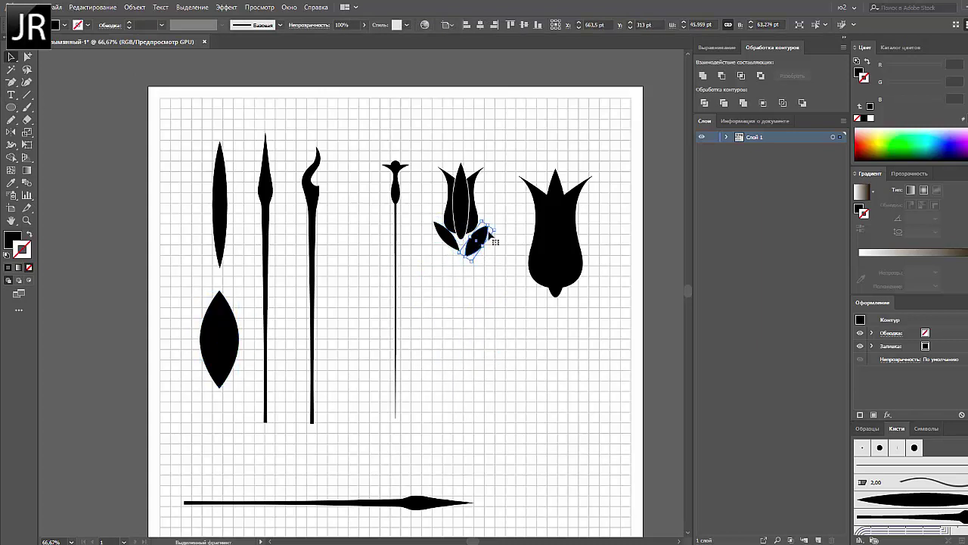
pyautogui.hotkey('ctrl', 'shift', 'a')
pyautogui.moveTo(493, 240)
pyautogui.mouseDown()
pyautogui.moveTo(489, 232)
pyautogui.moveTo(461, 417)
pyautogui.mouseUp()
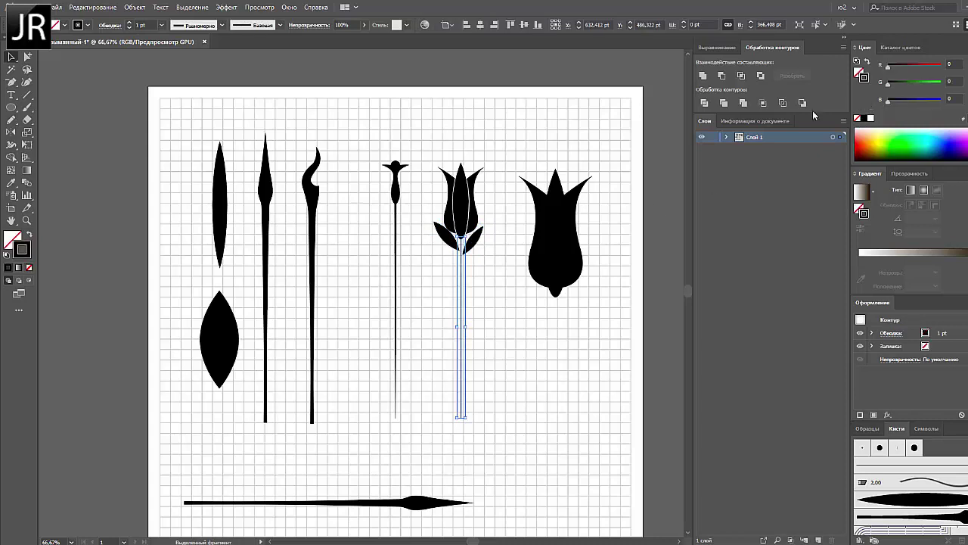
# Draw a vertical stem line under the tulip and expand it into a filled shape.
pyautogui.click(162, 25)
pyautogui.click(174, 187)
pyautogui.click(133, 7)
pyautogui.click(151, 159)
pyautogui.click(483, 339)
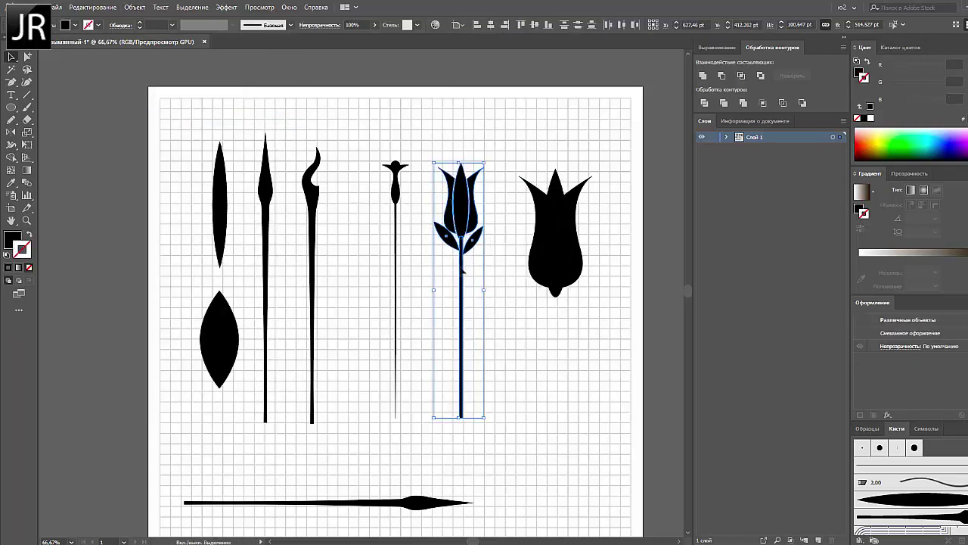
pyautogui.click(460, 190)
# Set the stem group's height to 500 pt.
pyautogui.hotkey('ctrl', 'shift', 'a')
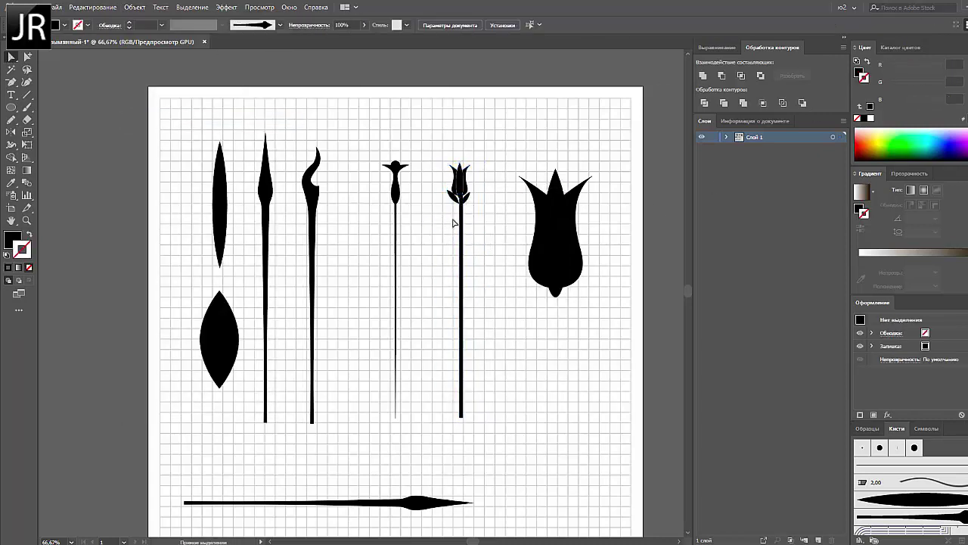
pyautogui.click(461, 247)
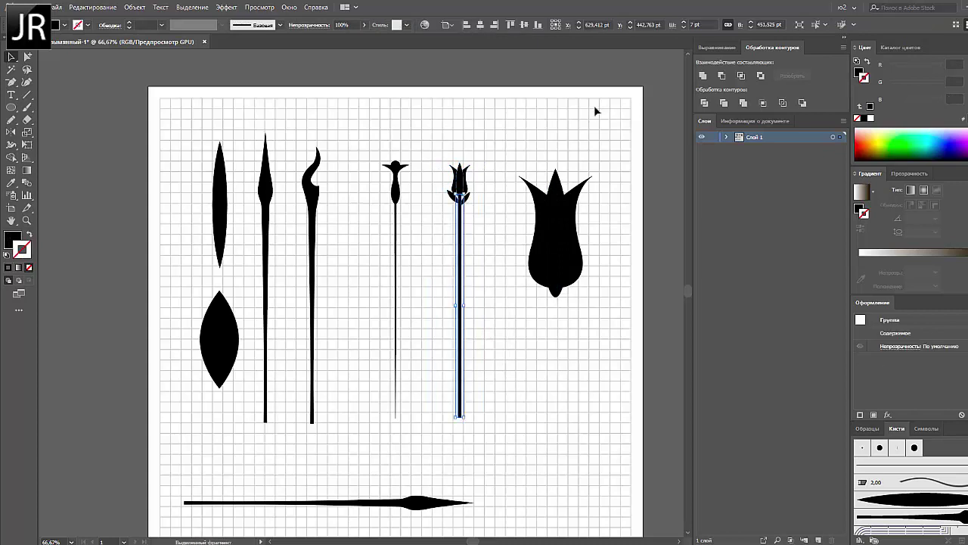
pyautogui.press('Return')
pyautogui.hotkey('ctrl', 'z')
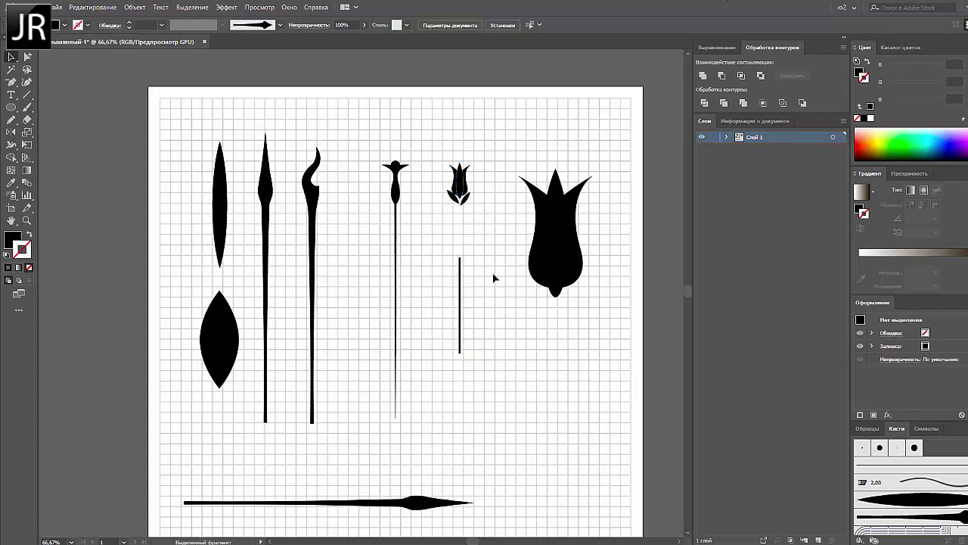
pyautogui.click(461, 259)
pyautogui.click(461, 260)
pyautogui.click(775, 24)
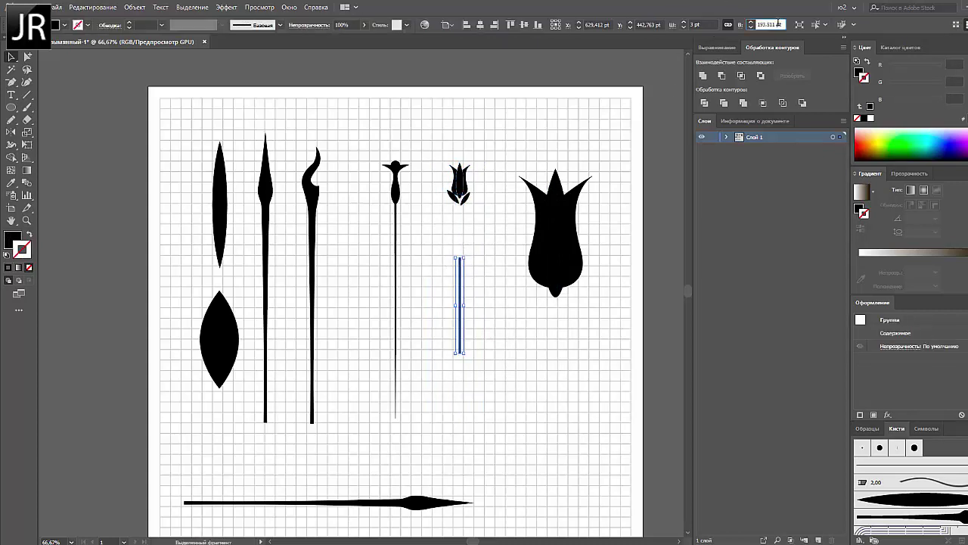
pyautogui.press('Return')
pyautogui.write('500')
pyautogui.press('Return')
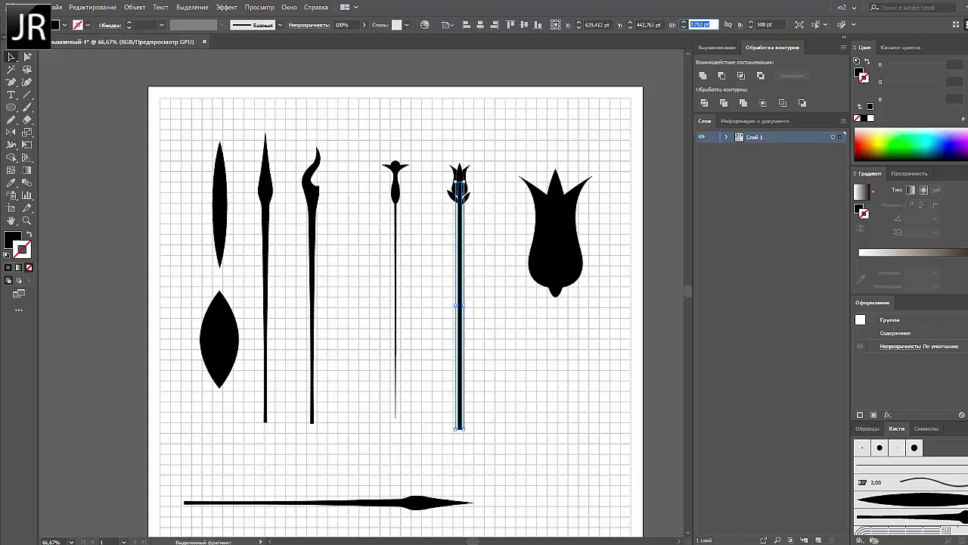
pyautogui.click(464, 220)
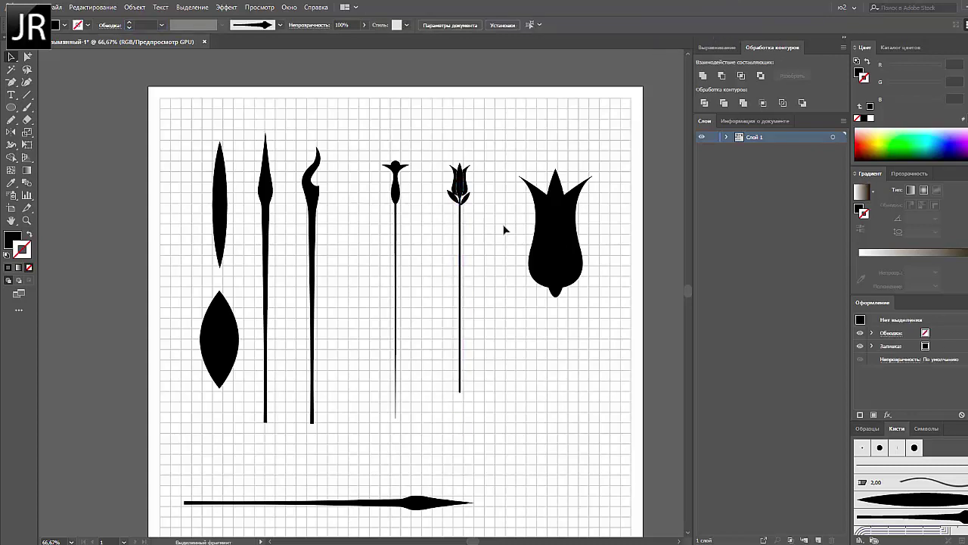
pyautogui.click(397, 218)
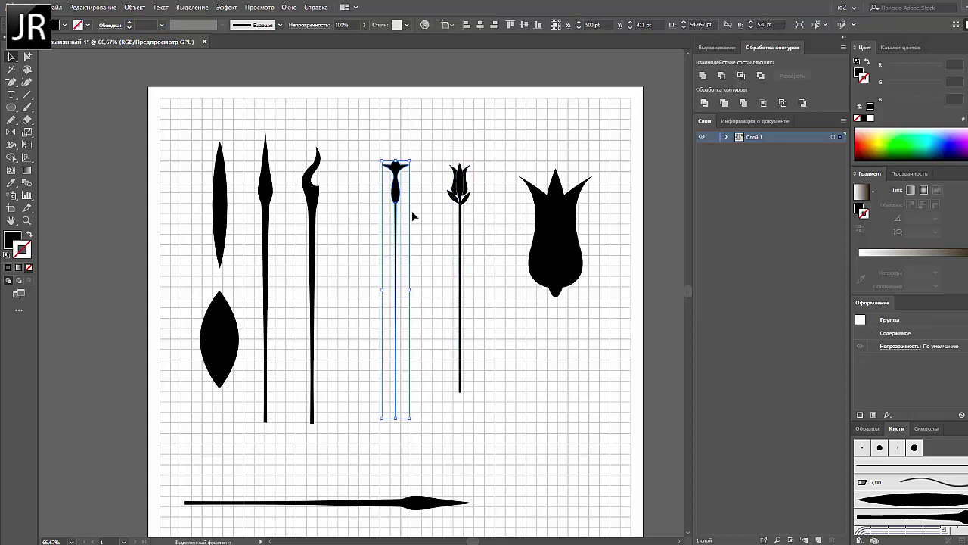
pyautogui.click(313, 242)
pyautogui.press('p')
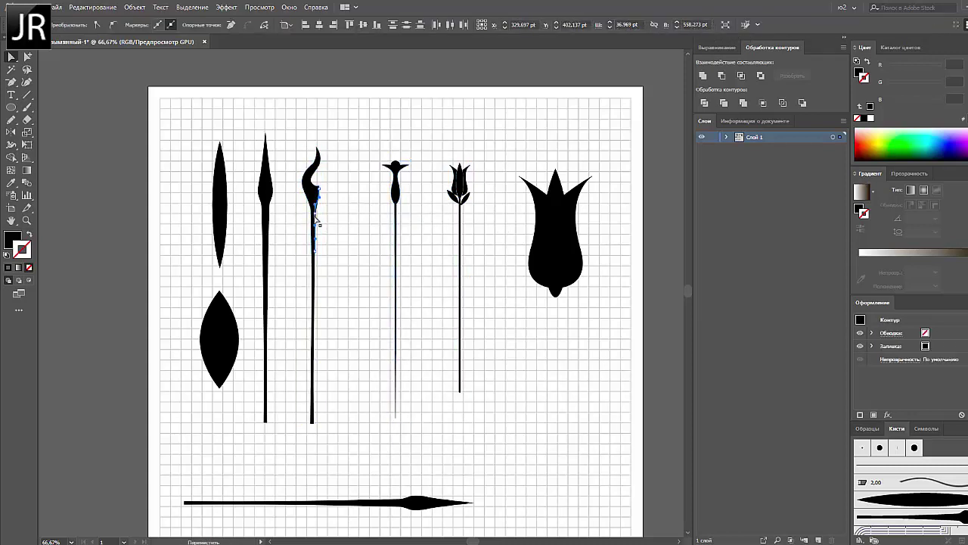
pyautogui.press('v')
pyautogui.click(352, 317)
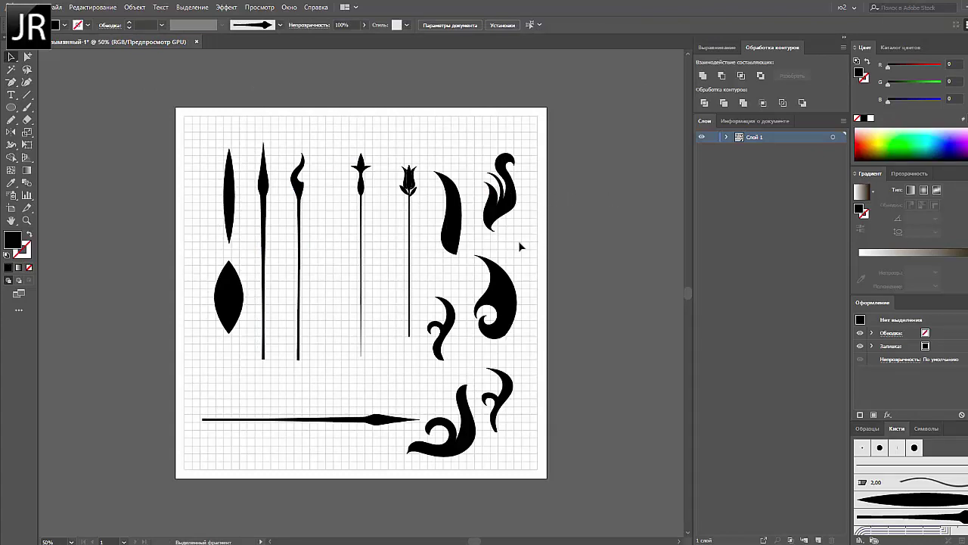
# Make the oval leaf an art brush and move both leaves and the spear stem off the artboard.
pyautogui.click(415, 191)
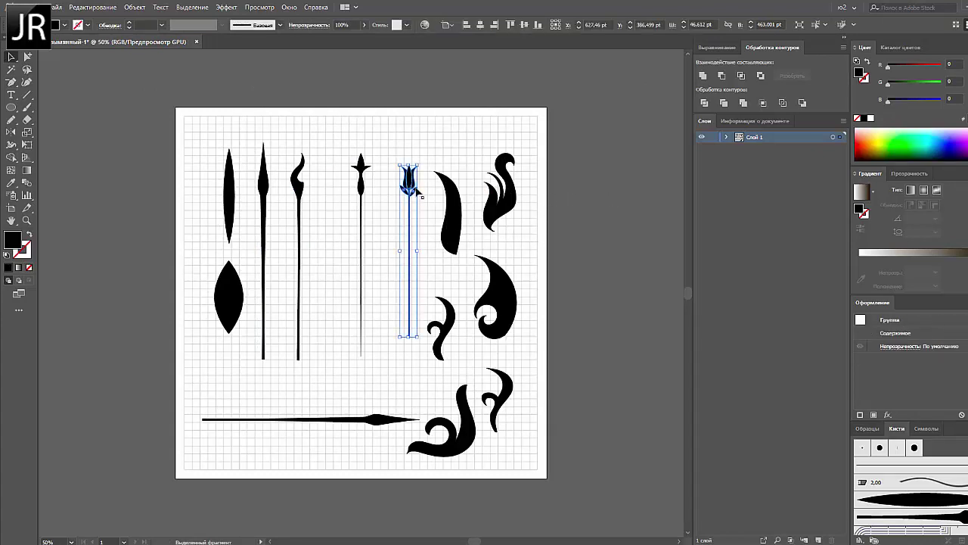
pyautogui.click(397, 158)
pyautogui.moveTo(233, 195); pyautogui.dragTo(207, 168)
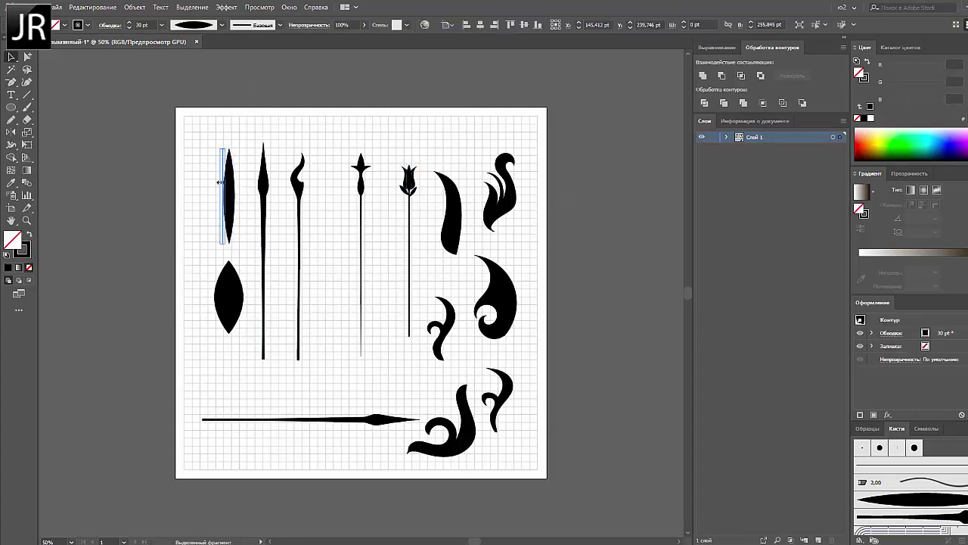
pyautogui.moveTo(229, 285); pyautogui.dragTo(214, 255)
pyautogui.moveTo(875, 485); pyautogui.dragTo(874, 484)
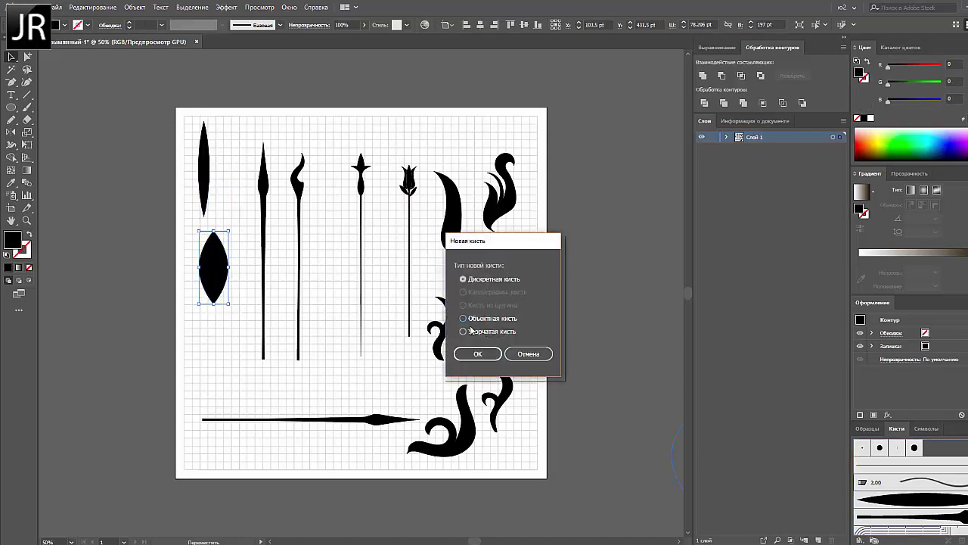
pyautogui.click(469, 352)
pyautogui.click(628, 132)
pyautogui.click(872, 364)
pyautogui.moveTo(151, 137); pyautogui.dragTo(167, 145)
pyautogui.moveTo(204, 169); pyautogui.dragTo(156, 242)
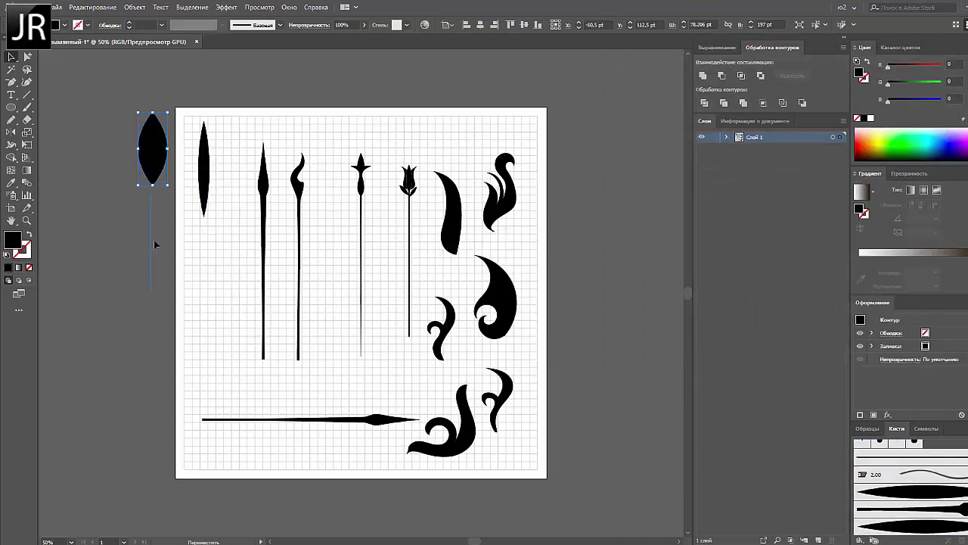
pyautogui.moveTo(263, 249); pyautogui.dragTo(118, 224)
# Make art brushes from the swirl-topped and flower-tipped stems, then move them off the artboard.
pyautogui.moveTo(299, 258); pyautogui.dragTo(908, 492)
pyautogui.click(474, 354)
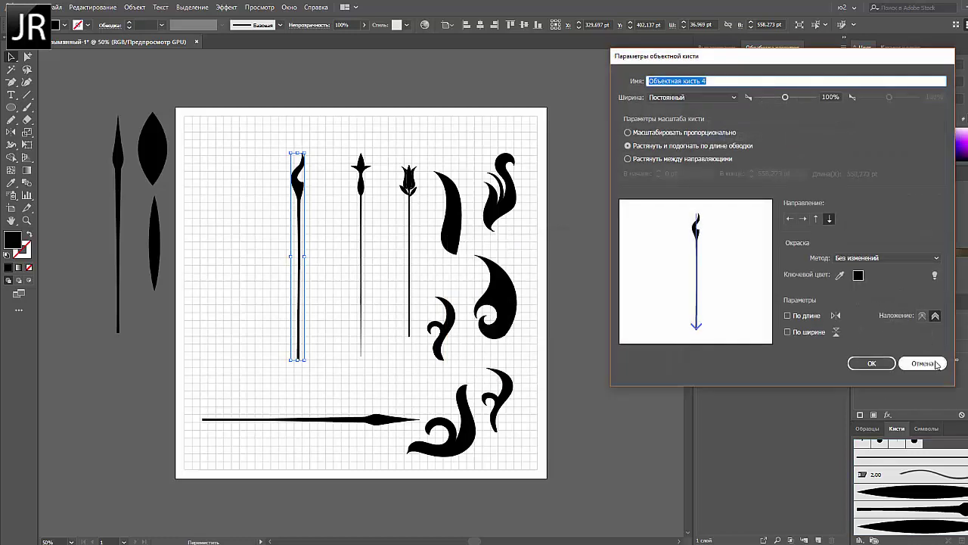
pyautogui.click(872, 364)
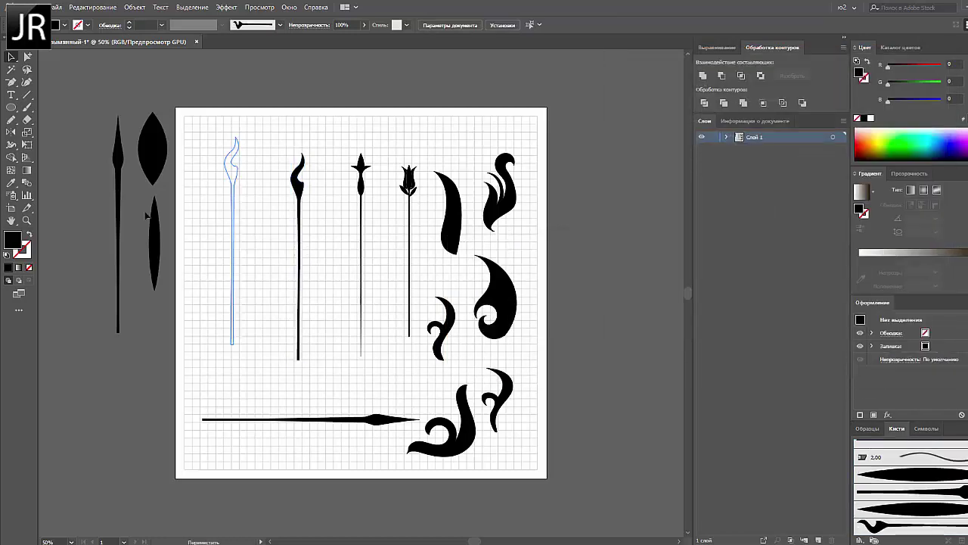
pyautogui.moveTo(299, 257); pyautogui.dragTo(94, 229)
pyautogui.moveTo(360, 239)
pyautogui.mouseDown()
pyautogui.moveTo(286, 240)
pyautogui.moveTo(858, 491)
pyautogui.mouseUp()
pyautogui.click(474, 354)
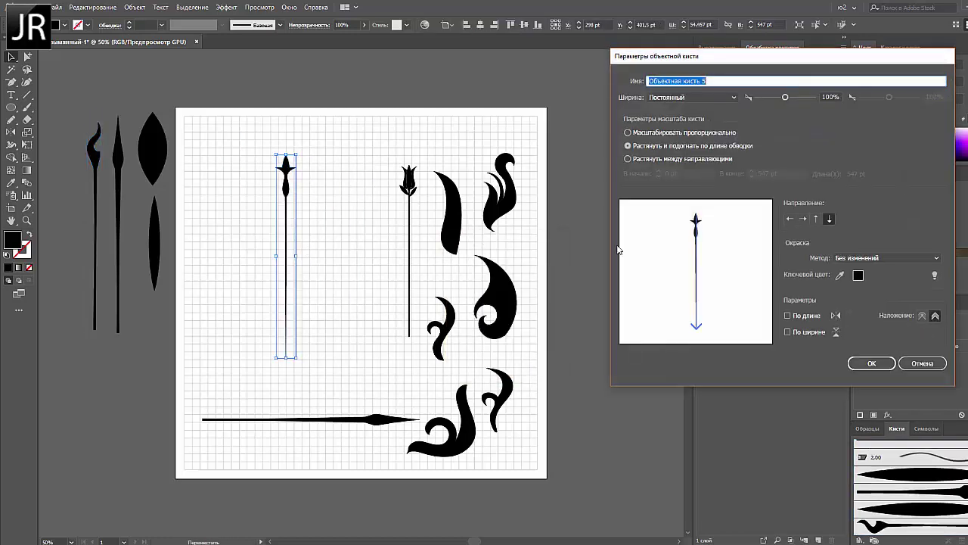
pyautogui.click(629, 156)
pyautogui.click(872, 364)
pyautogui.click(255, 212)
pyautogui.moveTo(68, 171); pyautogui.dragTo(67, 172)
# Make art brushes from the tulip stem and proportionally scaled droplet swirl, then move both aside.
pyautogui.moveTo(408, 227)
pyautogui.mouseDown()
pyautogui.moveTo(260, 227)
pyautogui.moveTo(870, 490)
pyautogui.mouseUp()
pyautogui.click(474, 354)
pyautogui.click(890, 363)
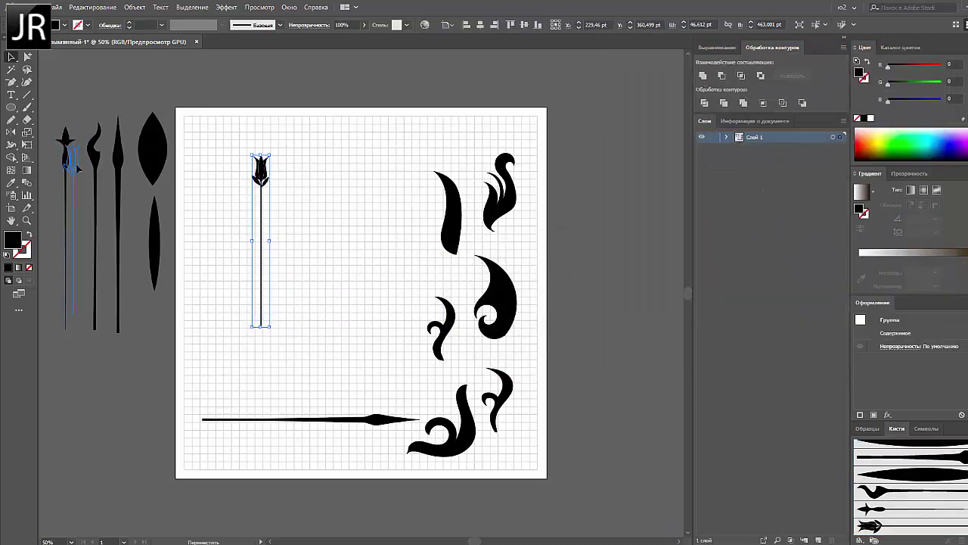
pyautogui.moveTo(261, 227); pyautogui.dragTo(76, 240)
pyautogui.moveTo(495, 295)
pyautogui.mouseDown()
pyautogui.moveTo(303, 268)
pyautogui.moveTo(870, 490)
pyautogui.mouseUp()
pyautogui.click(475, 354)
pyautogui.click(628, 132)
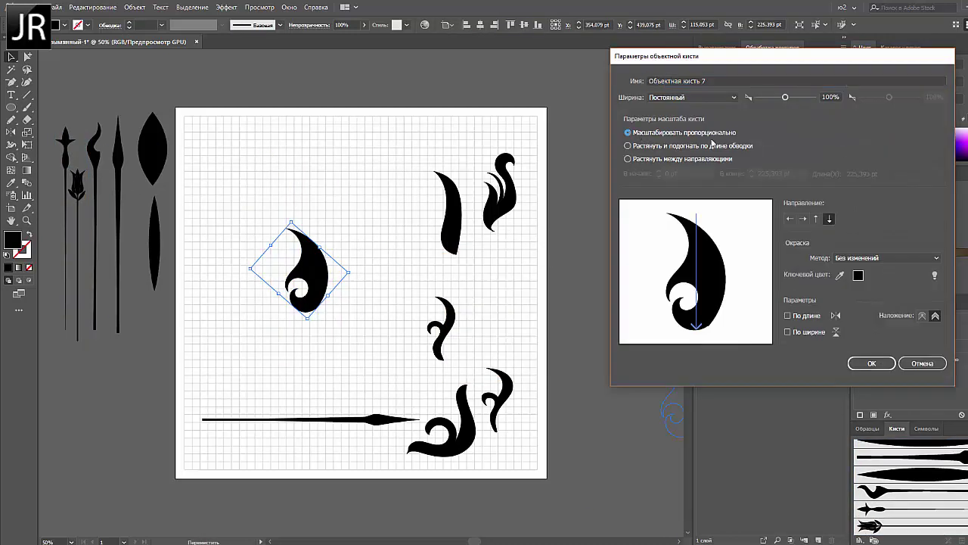
pyautogui.click(872, 363)
pyautogui.moveTo(310, 279); pyautogui.dragTo(156, 360)
# Move the long spear line aside and make the flame a stroke-stretching art brush.
pyautogui.moveTo(363, 421); pyautogui.dragTo(115, 418)
pyautogui.moveTo(500, 189)
pyautogui.mouseDown()
pyautogui.moveTo(306, 241)
pyautogui.moveTo(870, 490)
pyautogui.mouseUp()
pyautogui.click(475, 354)
pyautogui.click(656, 132)
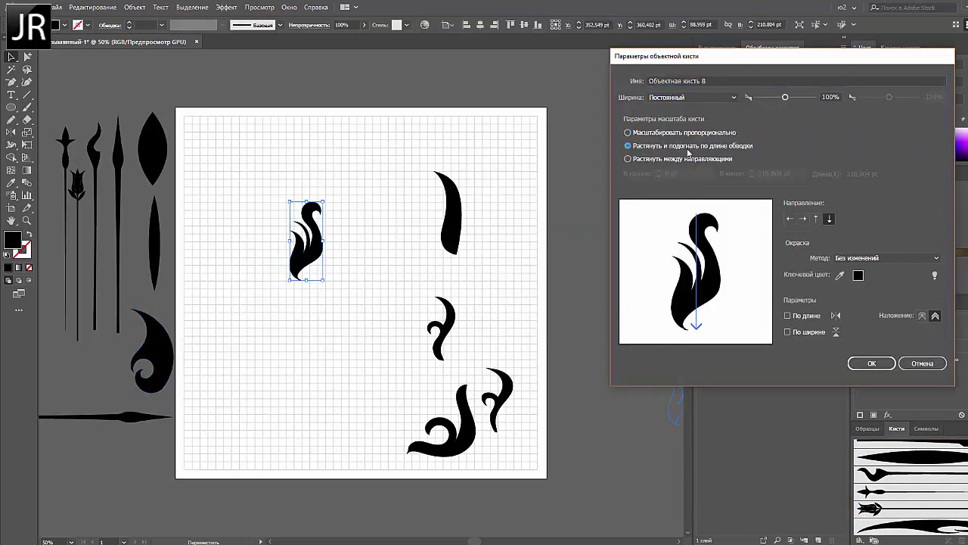
pyautogui.click(872, 363)
pyautogui.moveTo(306, 241); pyautogui.dragTo(104, 367)
# Make art brushes from the small hook and tall flame; clear remaining ornaments off the artboard.
pyautogui.moveTo(441, 326)
pyautogui.mouseDown()
pyautogui.moveTo(338, 290)
pyautogui.moveTo(870, 490)
pyautogui.mouseUp()
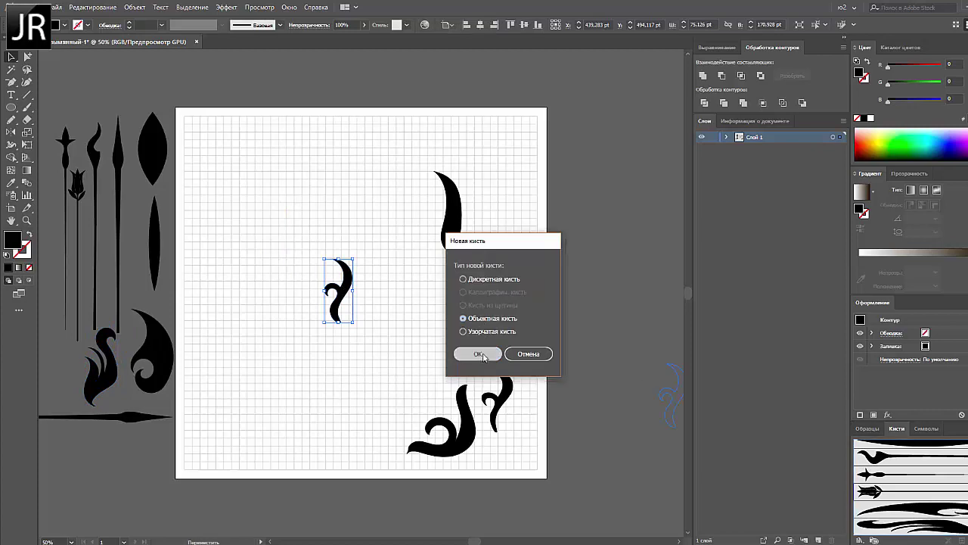
pyautogui.click(483, 356)
pyautogui.click(871, 363)
pyautogui.moveTo(338, 289); pyautogui.dragTo(52, 372)
pyautogui.moveTo(441, 421); pyautogui.dragTo(126, 473)
pyautogui.moveTo(497, 399); pyautogui.dragTo(72, 471)
pyautogui.moveTo(450, 233)
pyautogui.mouseDown()
pyautogui.moveTo(417, 266)
pyautogui.moveTo(870, 490)
pyautogui.mouseUp()
pyautogui.click(473, 350)
pyautogui.click(869, 363)
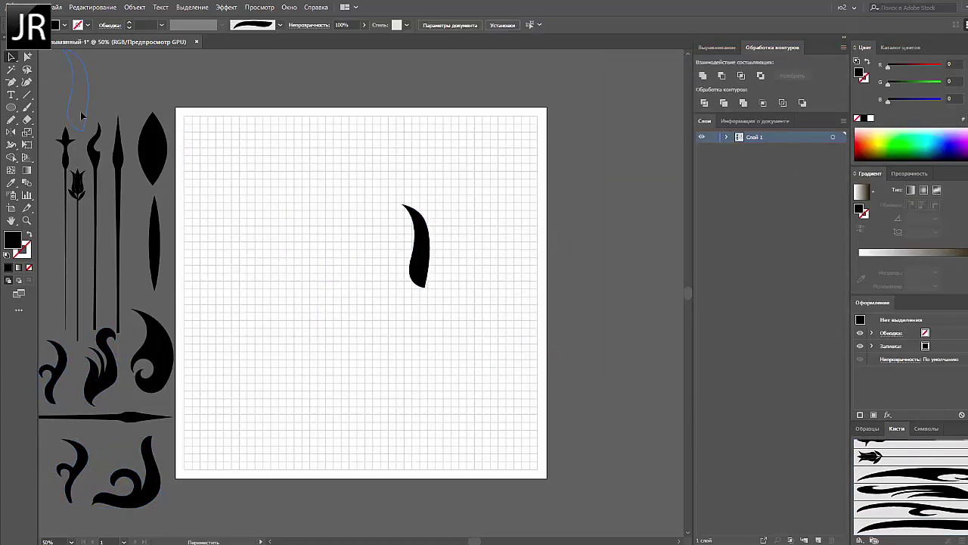
pyautogui.moveTo(416, 244); pyautogui.dragTo(83, 115)
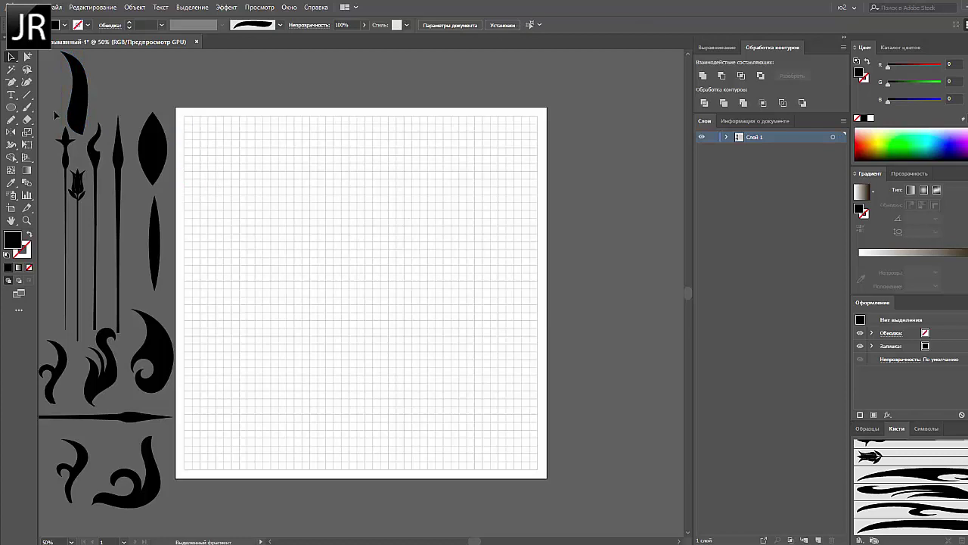
# Paint a flame-shaped test stroke with the newest art brush.
pyautogui.click(26, 110)
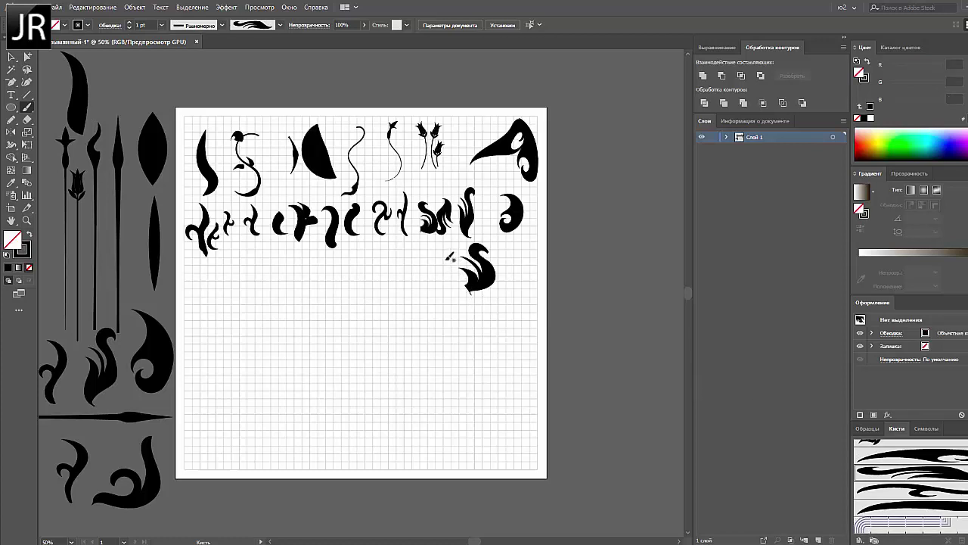
pyautogui.moveTo(451, 263); pyautogui.dragTo(467, 292)
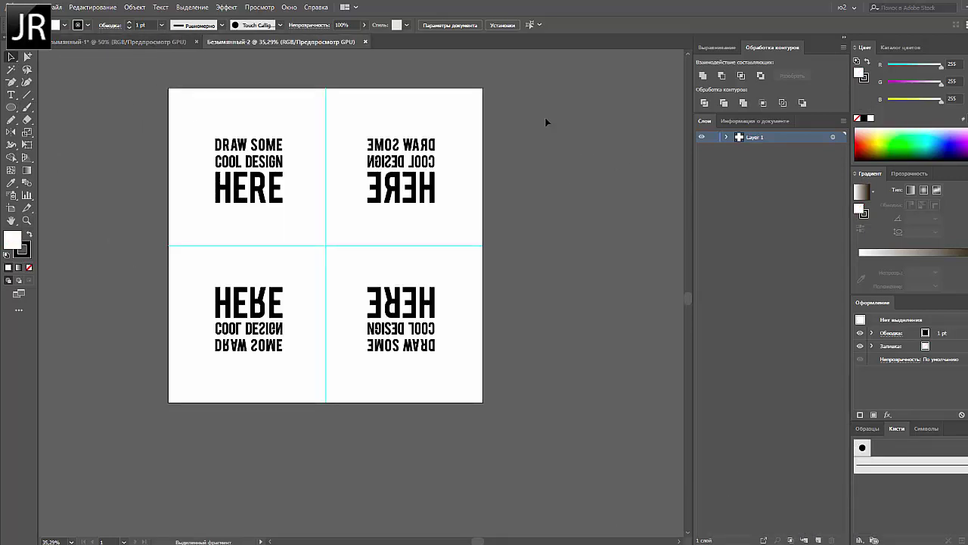
# Lock the guide sublayers and delete the 'DRAW SOME COOL DESIGN HERE' placeholder text.
pyautogui.click(727, 138)
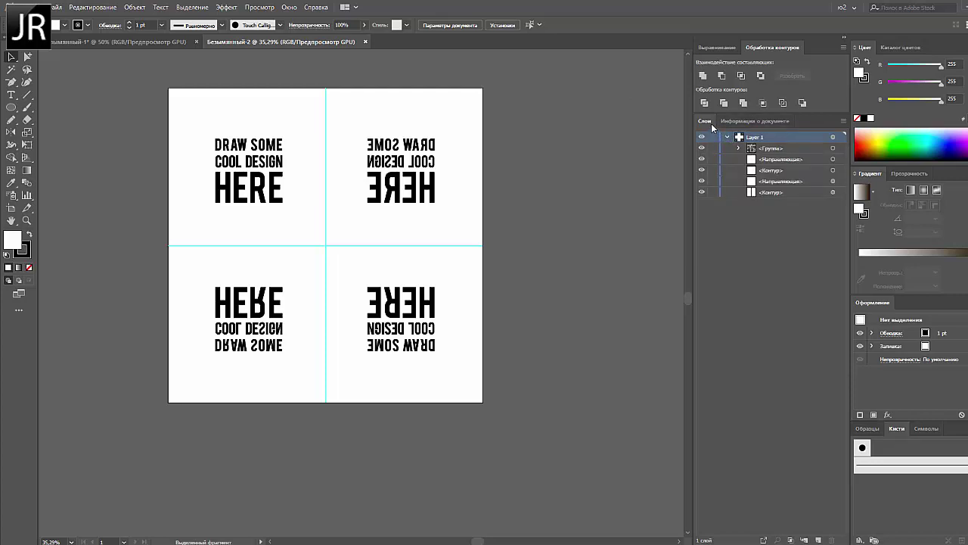
pyautogui.hotkey('ctrl', 'a')
pyautogui.moveTo(713, 192); pyautogui.dragTo(714, 149)
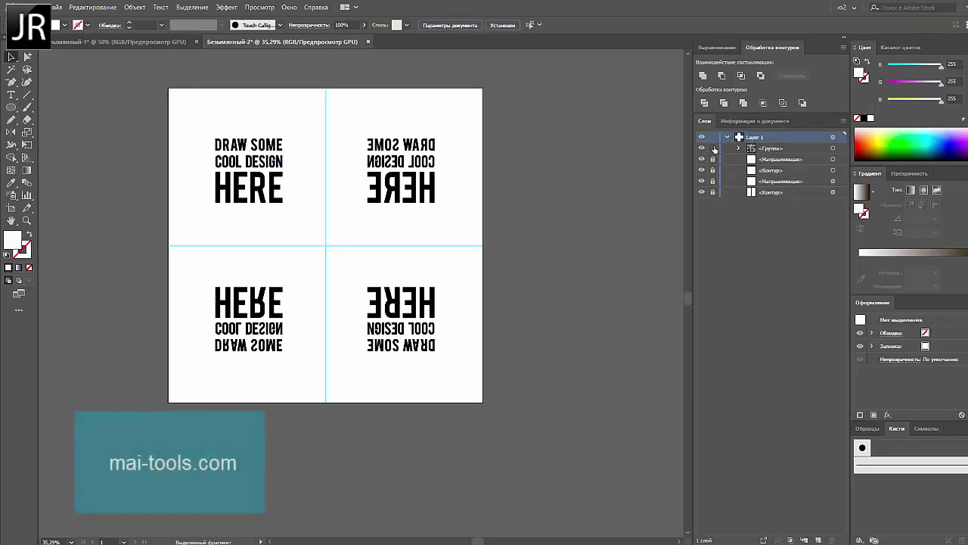
pyautogui.click(832, 149)
pyautogui.press('Delete')
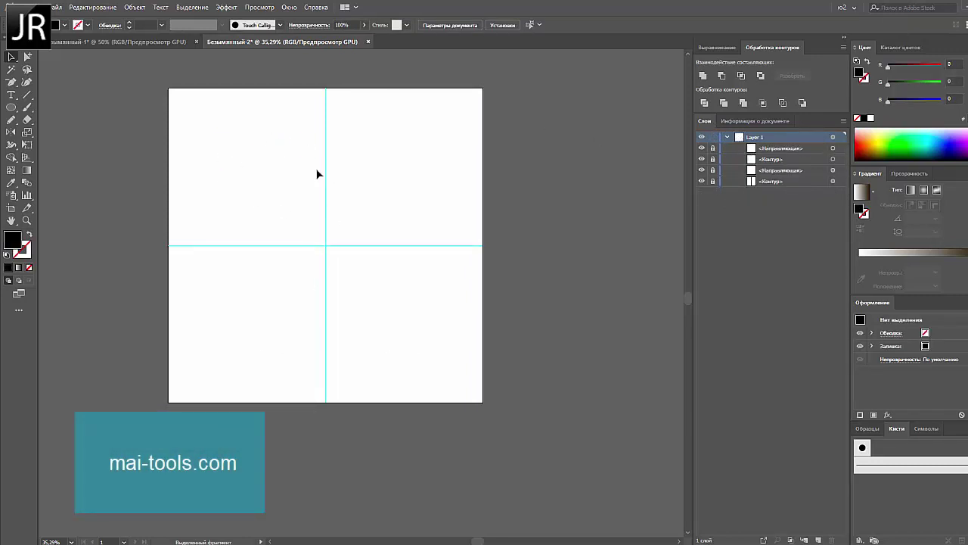
# Paste the brush artwork into the template, scaled down into the upper-left quadrant.
pyautogui.click(144, 44)
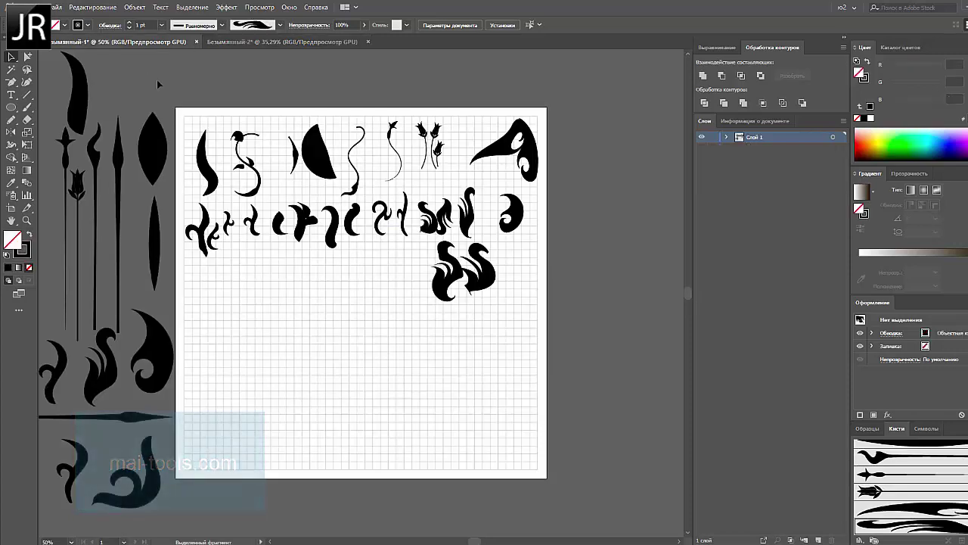
pyautogui.hotkey('ctrl', '-')
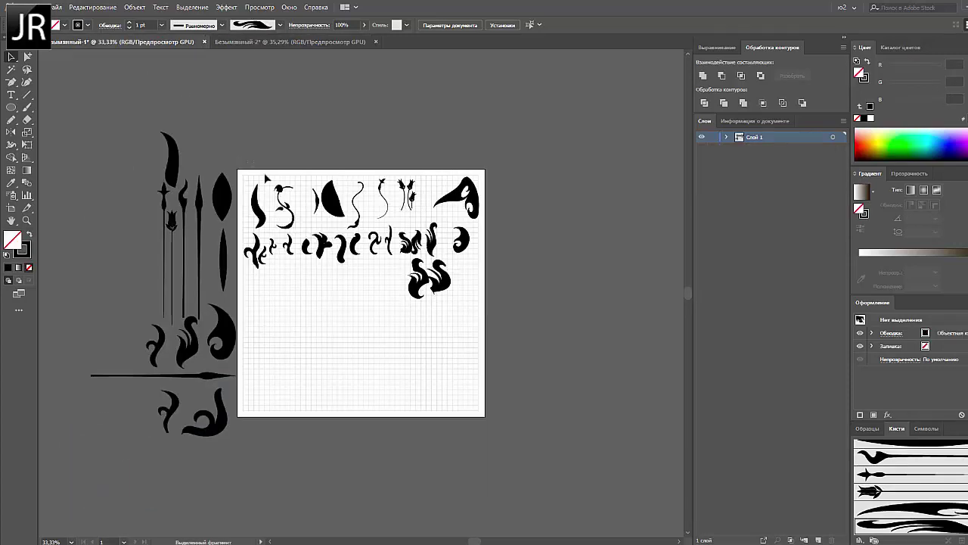
pyautogui.moveTo(484, 323); pyautogui.dragTo(488, 318)
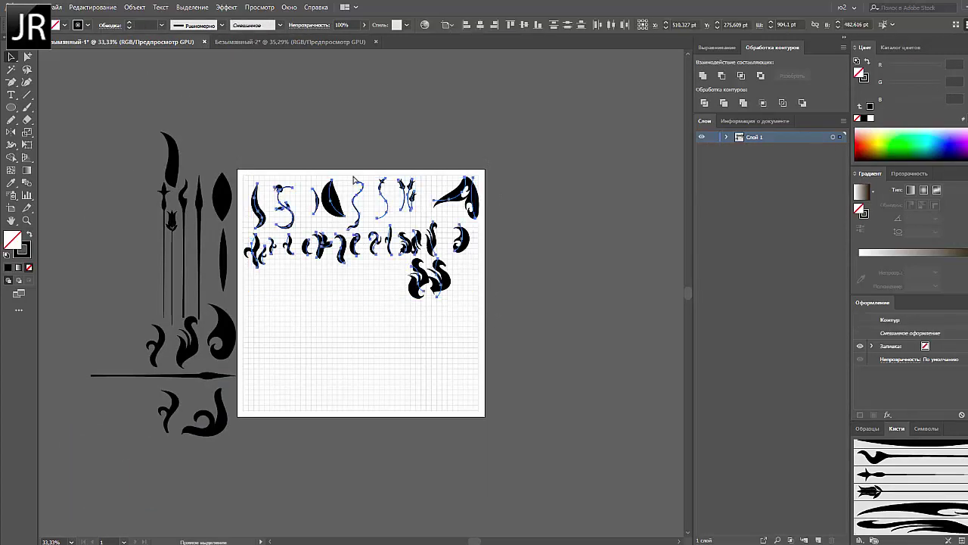
pyautogui.click(272, 42)
pyautogui.hotkey('ctrl', 'v')
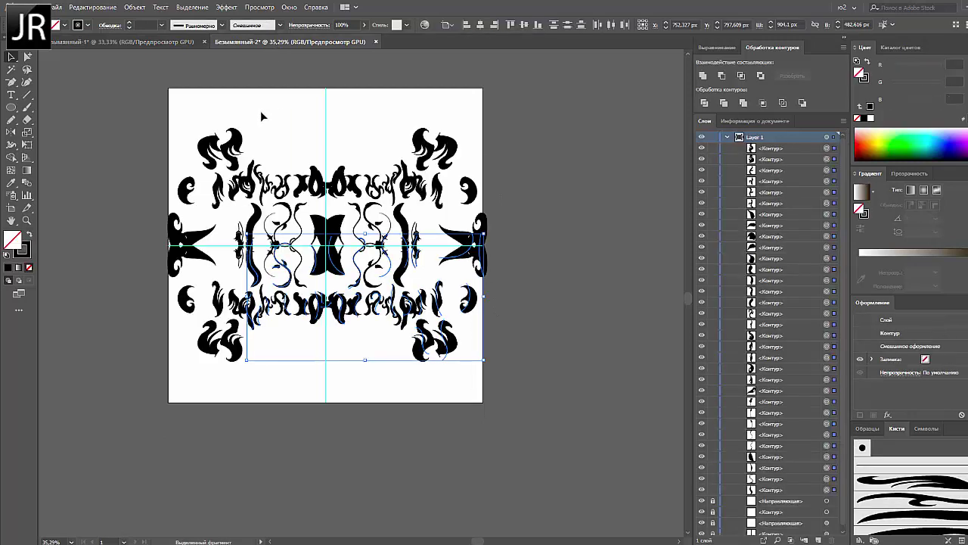
pyautogui.moveTo(482, 296); pyautogui.dragTo(286, 296)
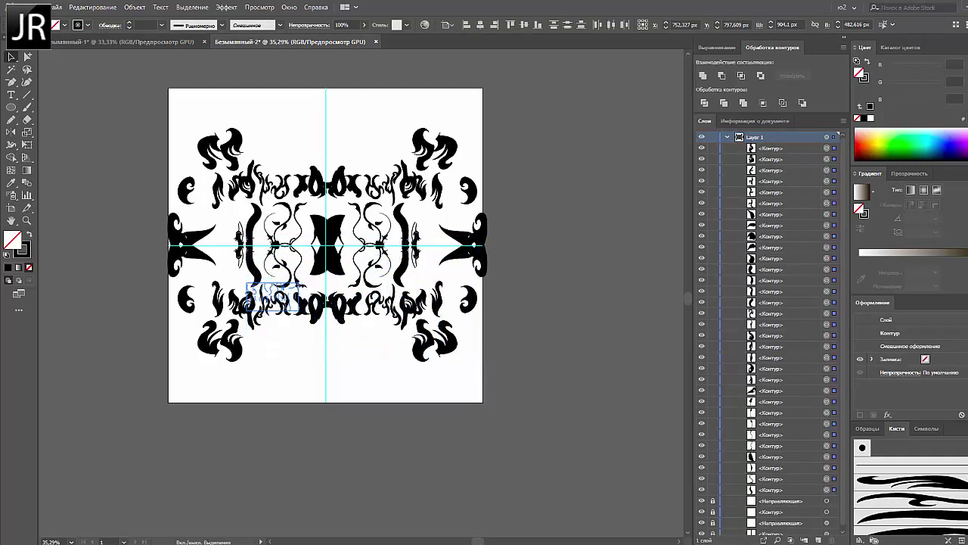
pyautogui.moveTo(263, 208); pyautogui.dragTo(240, 161)
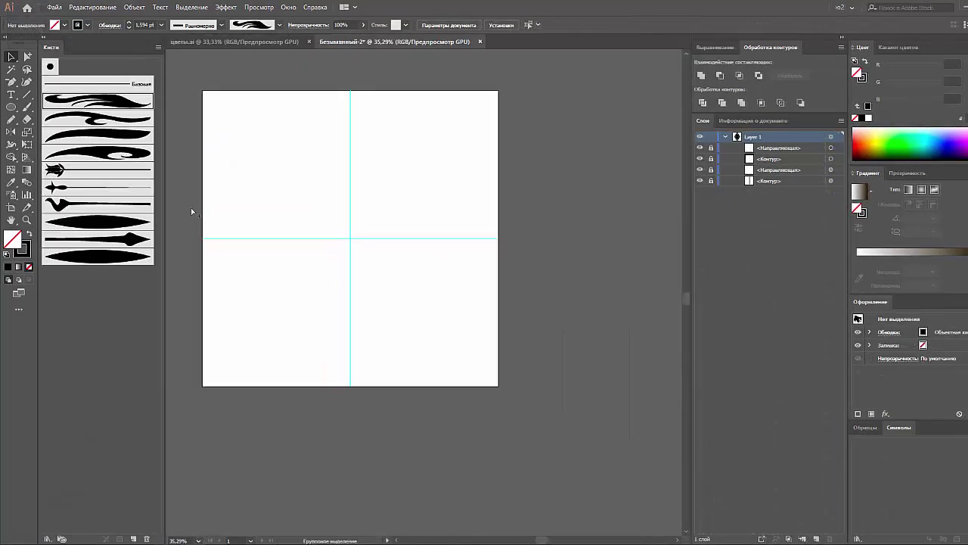
# Paint mirrored curled wing strokes and a long left arc, undoing unwanted trial strokes.
pyautogui.scroll(2, 283, 287)
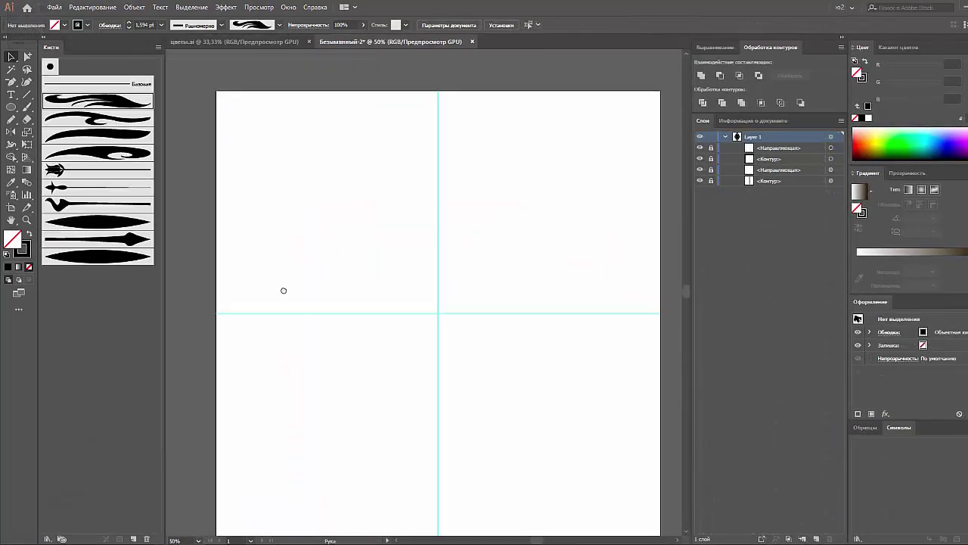
pyautogui.press('b')
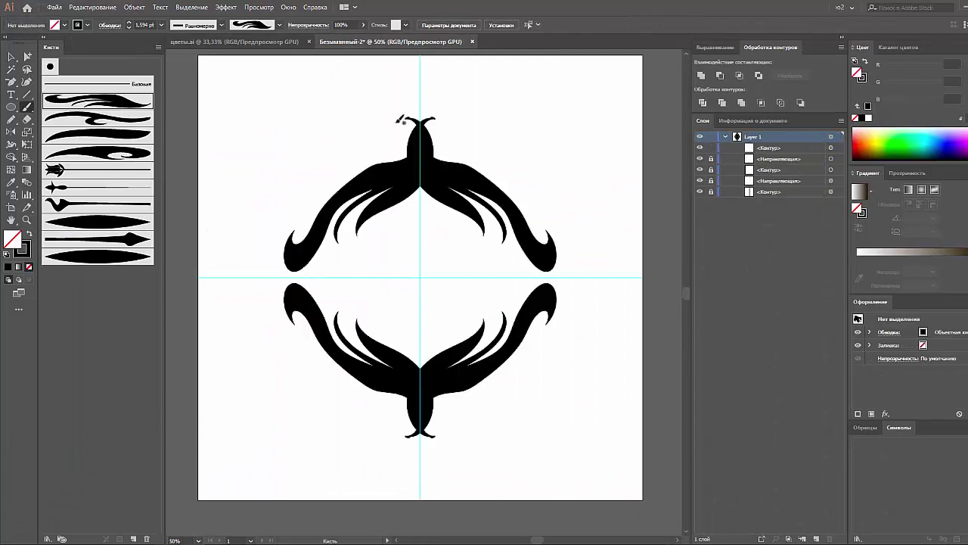
pyautogui.moveTo(338, 258); pyautogui.dragTo(356, 254)
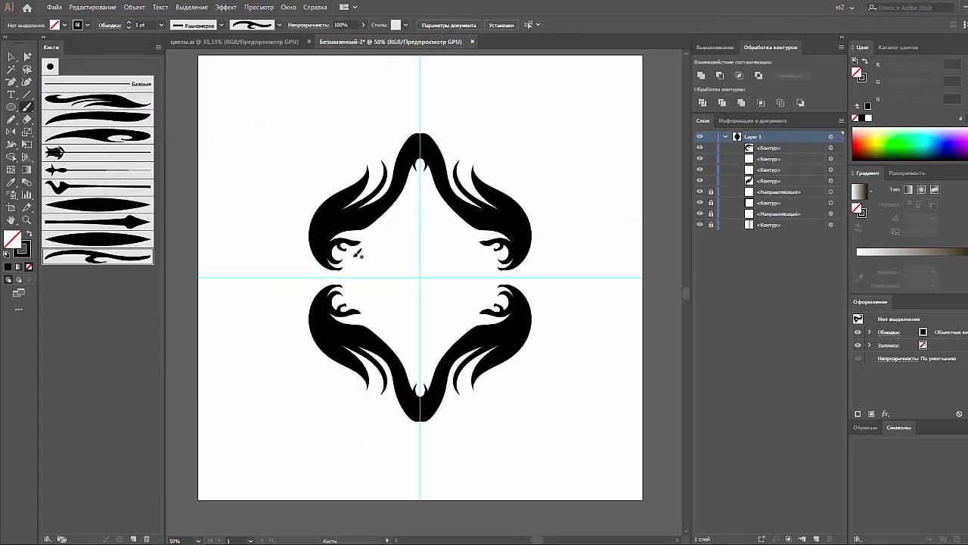
pyautogui.moveTo(340, 180); pyautogui.dragTo(322, 203)
pyautogui.moveTo(325, 266); pyautogui.dragTo(297, 235)
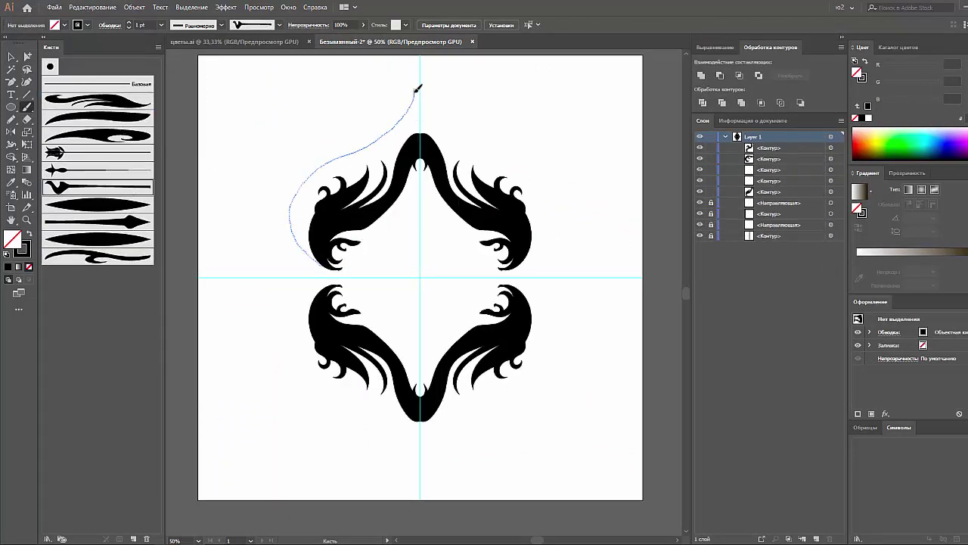
pyautogui.moveTo(417, 88); pyautogui.dragTo(418, 75)
pyautogui.hotkey('ctrl', 'z')
pyautogui.moveTo(348, 151); pyautogui.dragTo(336, 259)
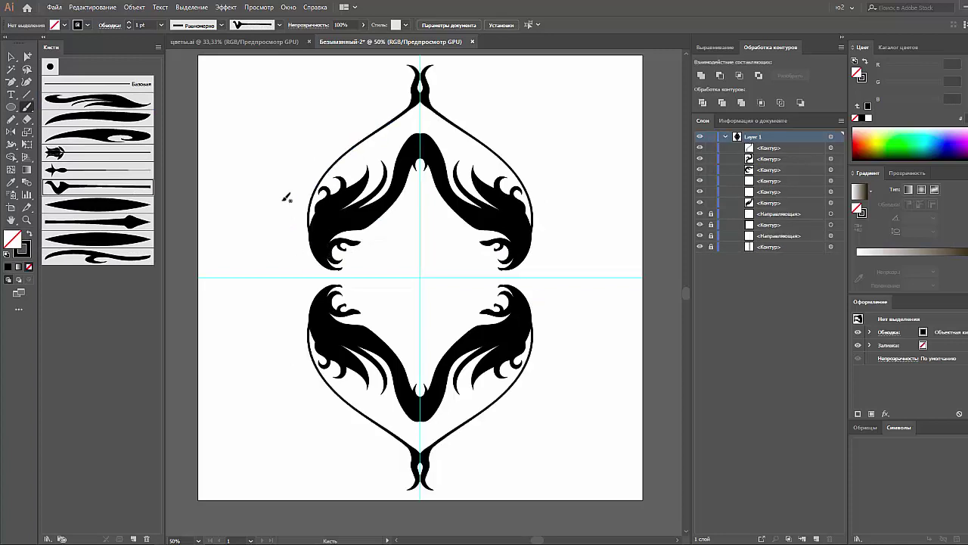
pyautogui.moveTo(308, 217); pyautogui.dragTo(309, 221)
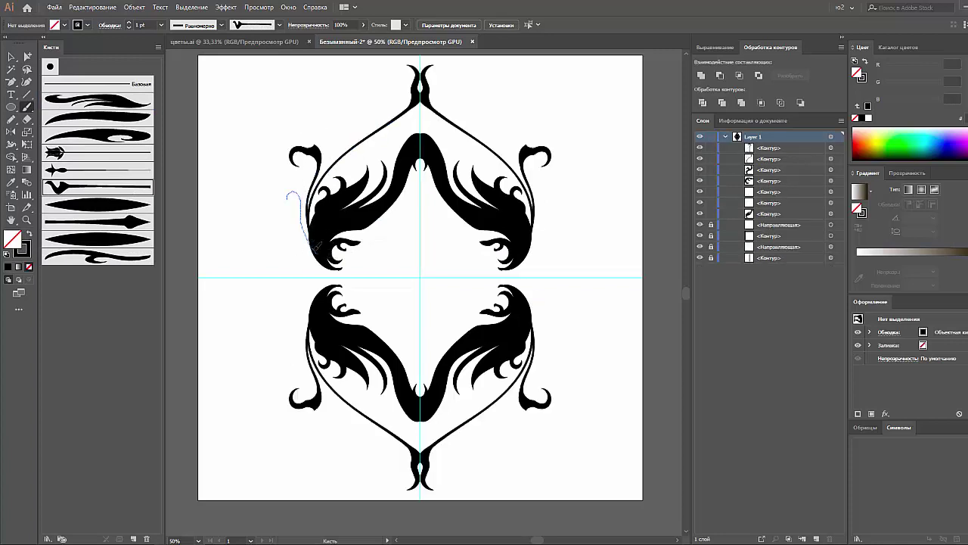
pyautogui.hotkey('ctrl', 'z')
# Add an arrow flourish, wavy side strokes and small leaves near the upper curls.
pyautogui.click(98, 170)
pyautogui.moveTo(362, 115); pyautogui.dragTo(337, 141)
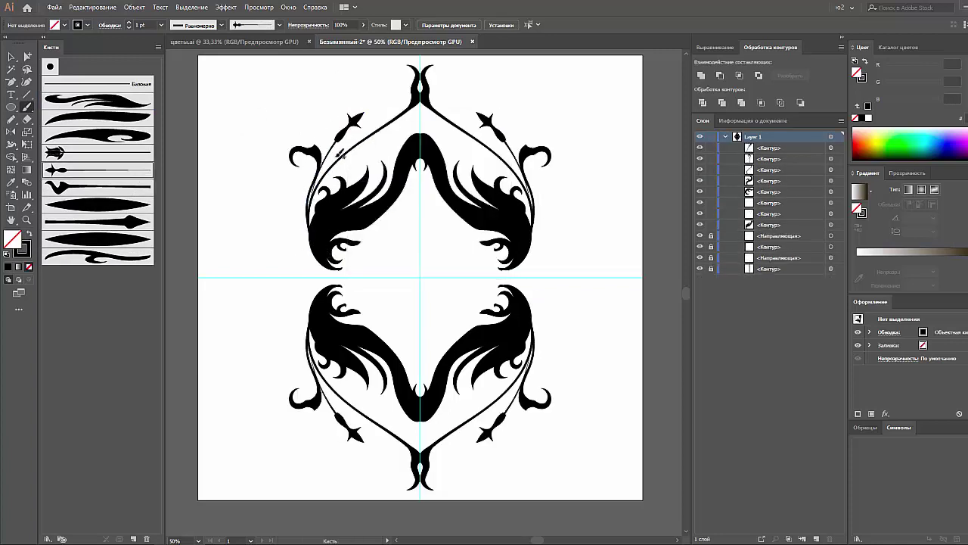
pyautogui.click(110, 259)
pyautogui.moveTo(288, 222); pyautogui.dragTo(349, 267)
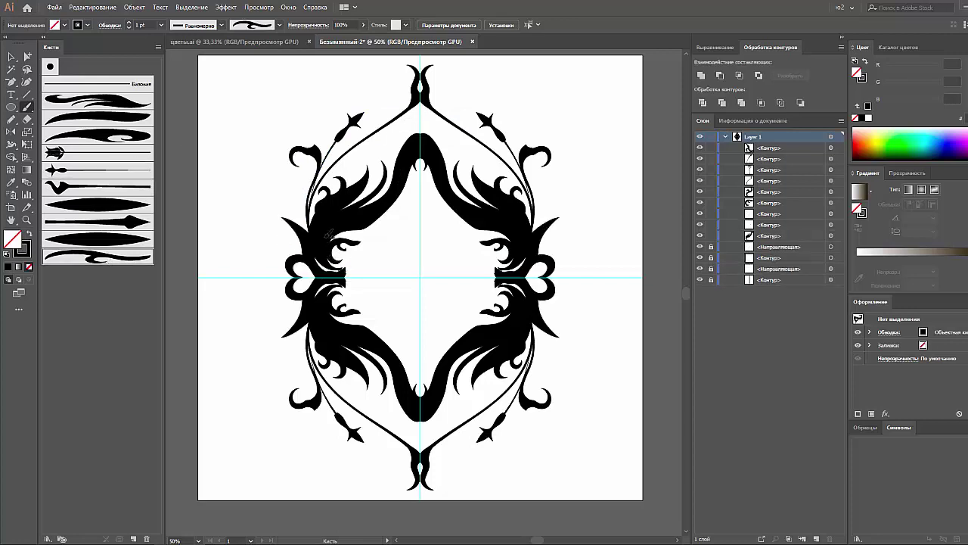
pyautogui.hotkey('ctrl', 'z')
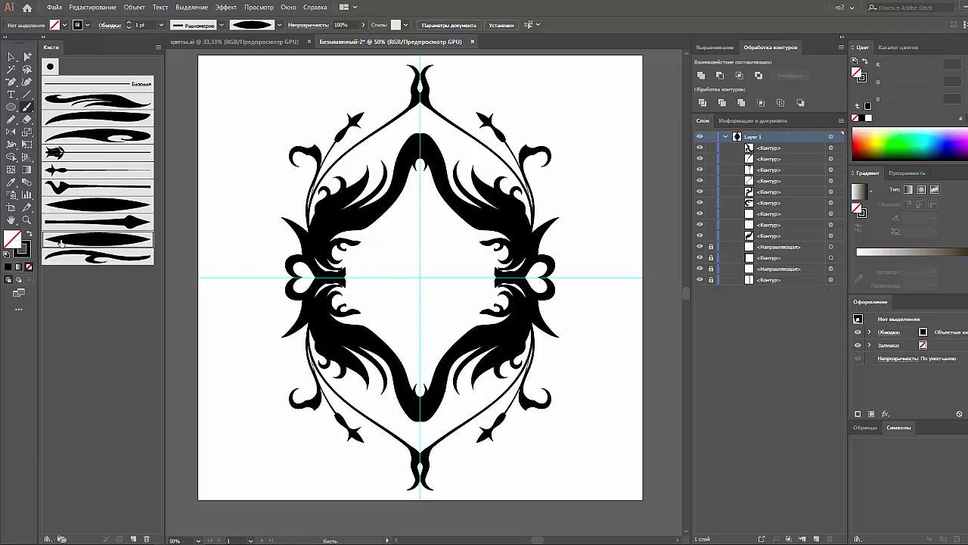
pyautogui.moveTo(309, 240); pyautogui.dragTo(318, 232)
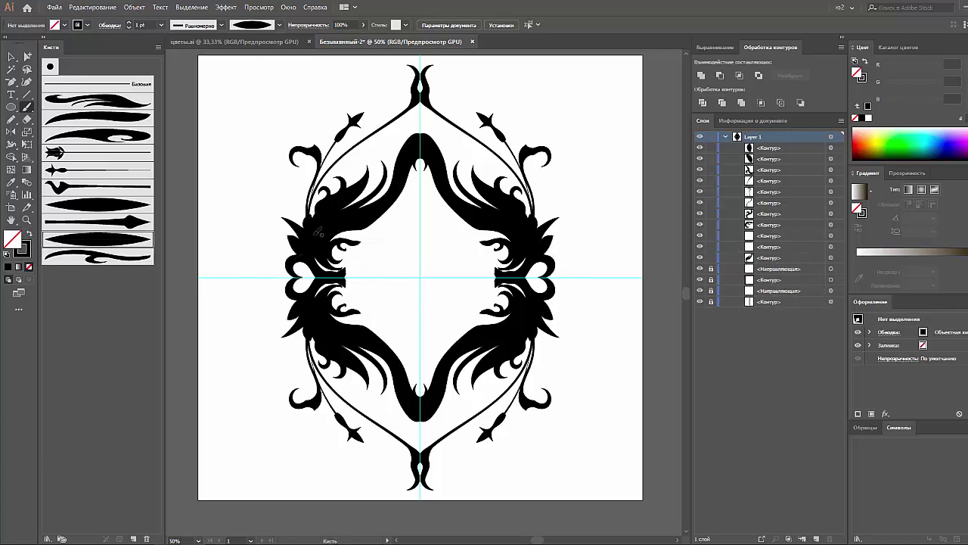
pyautogui.moveTo(338, 153)
pyautogui.mouseDown()
pyautogui.moveTo(333, 160)
pyautogui.moveTo(361, 137)
pyautogui.mouseUp()
pyautogui.press('v')
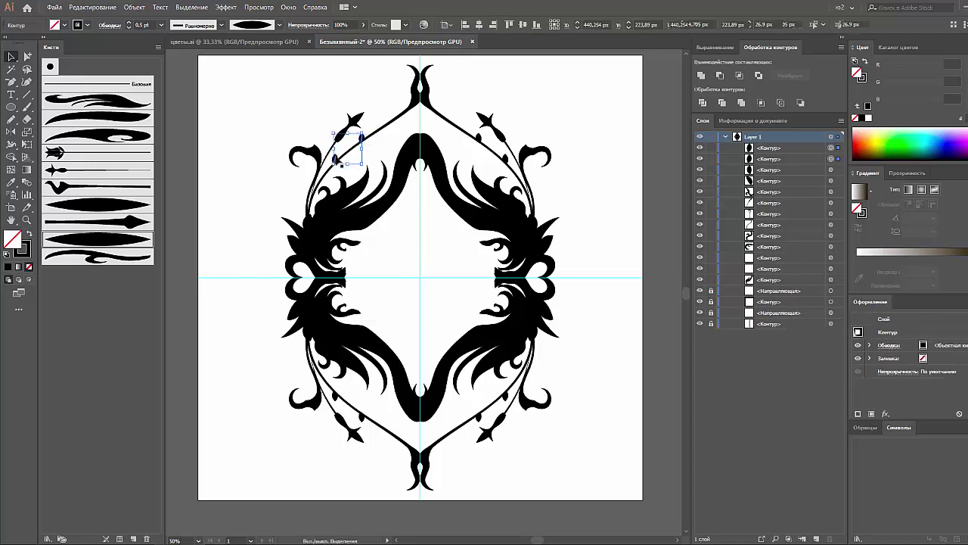
# Make a reflected copy of the small leaf stroke to mirror it across the ornament.
pyautogui.rightClick(333, 157)
pyautogui.click(514, 346)
pyautogui.click(547, 338)
pyautogui.rightClick(363, 141)
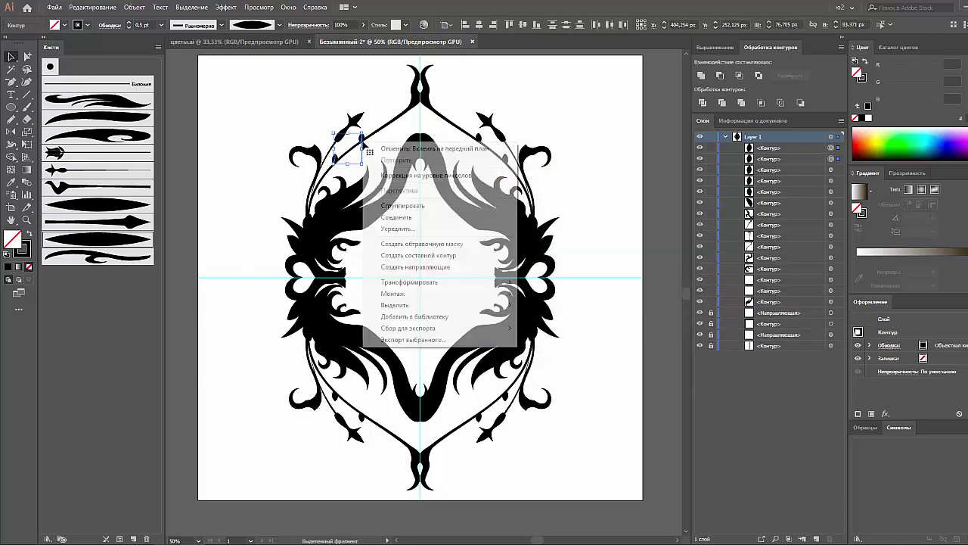
pyautogui.click(401, 280)
pyautogui.click(559, 318)
pyautogui.press('Return')
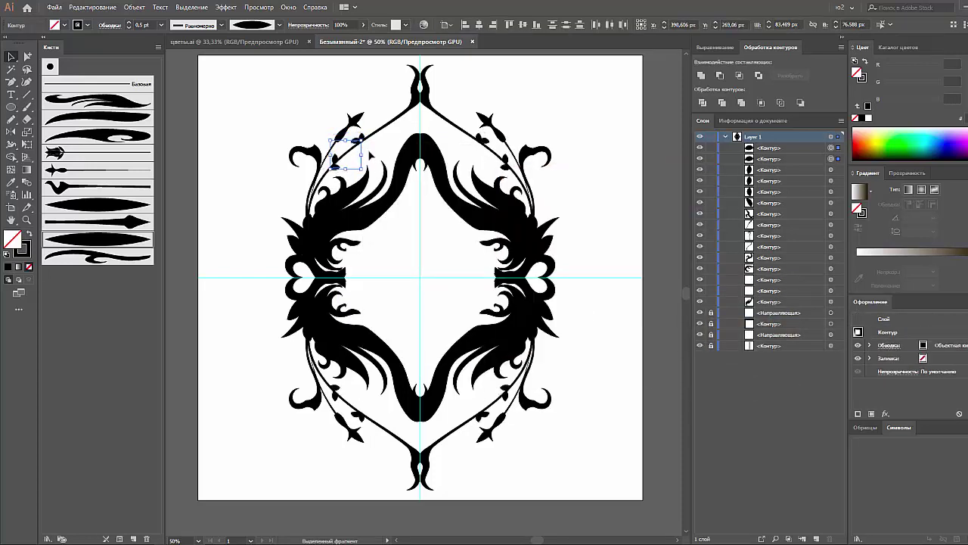
pyautogui.click(369, 155)
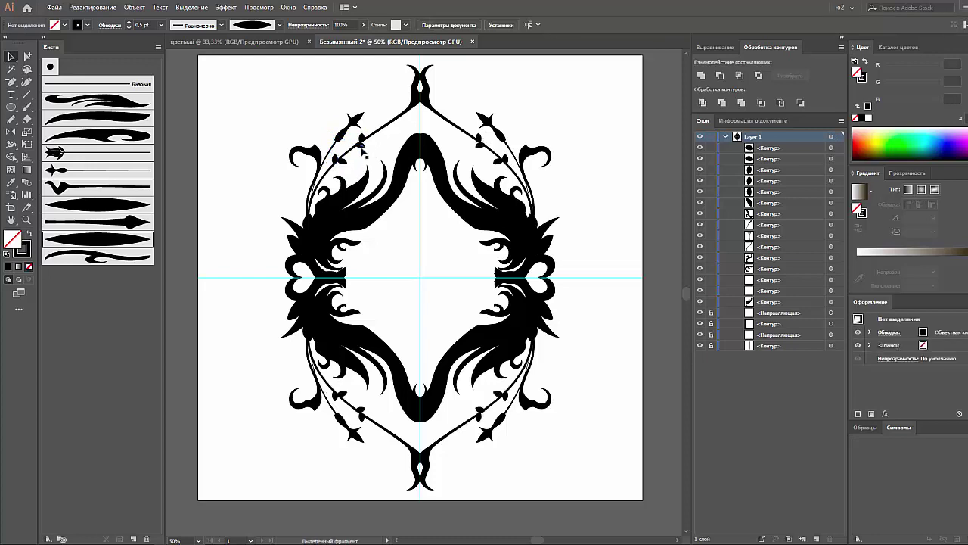
pyautogui.click(355, 150)
pyautogui.click(408, 221)
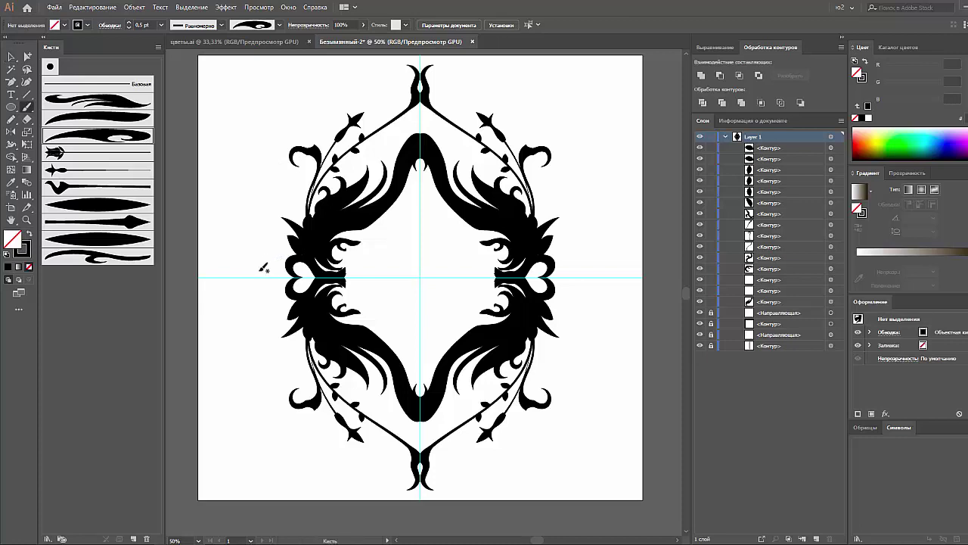
# Brush pointed tips, a top flourish, central curls and small leaves along the upper arc.
pyautogui.moveTo(252, 277); pyautogui.dragTo(296, 277)
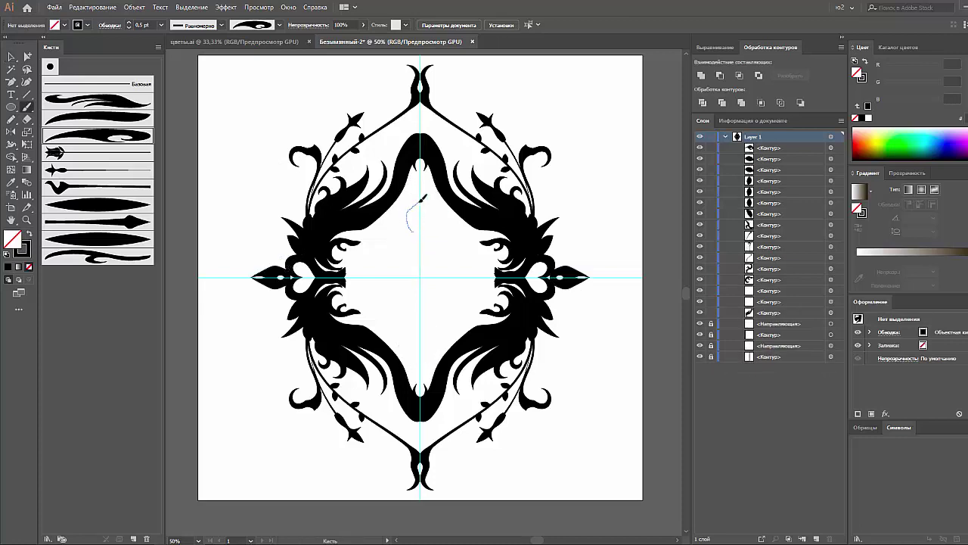
pyautogui.moveTo(417, 199); pyautogui.dragTo(405, 232)
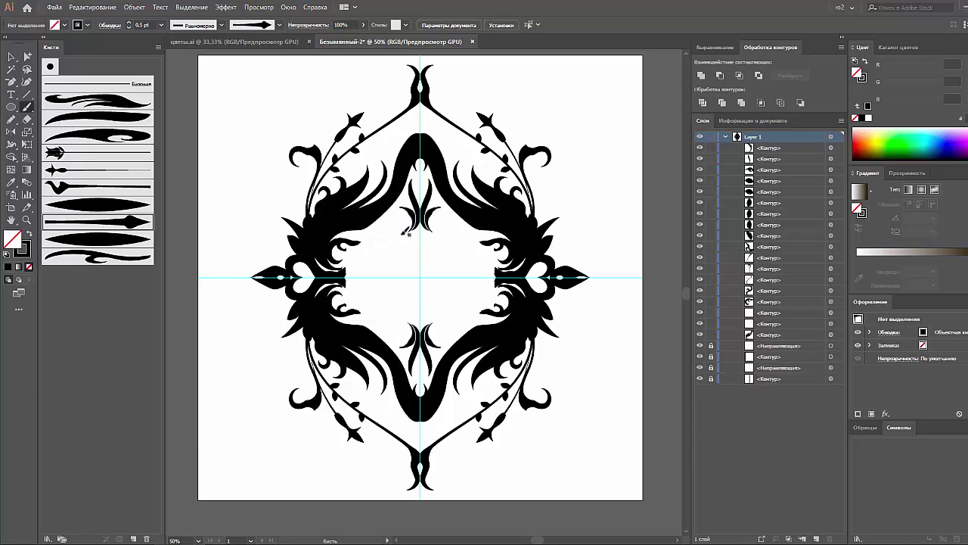
pyautogui.moveTo(417, 275); pyautogui.dragTo(402, 260)
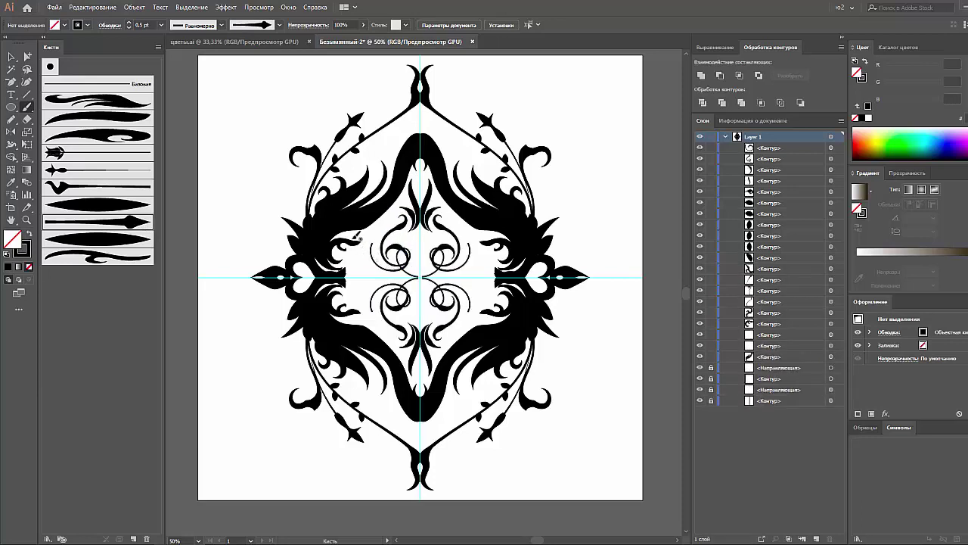
pyautogui.moveTo(365, 232); pyautogui.dragTo(374, 254)
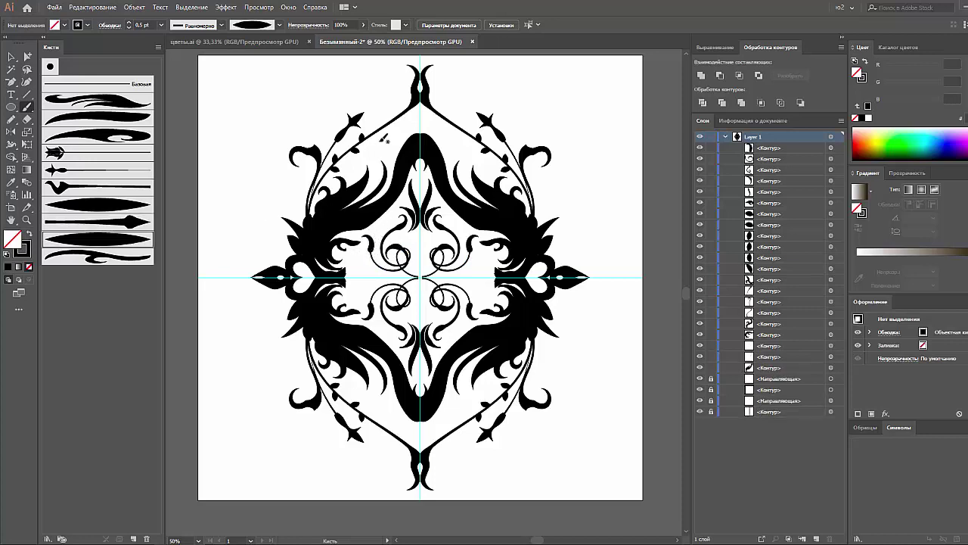
pyautogui.moveTo(383, 141); pyautogui.dragTo(374, 181)
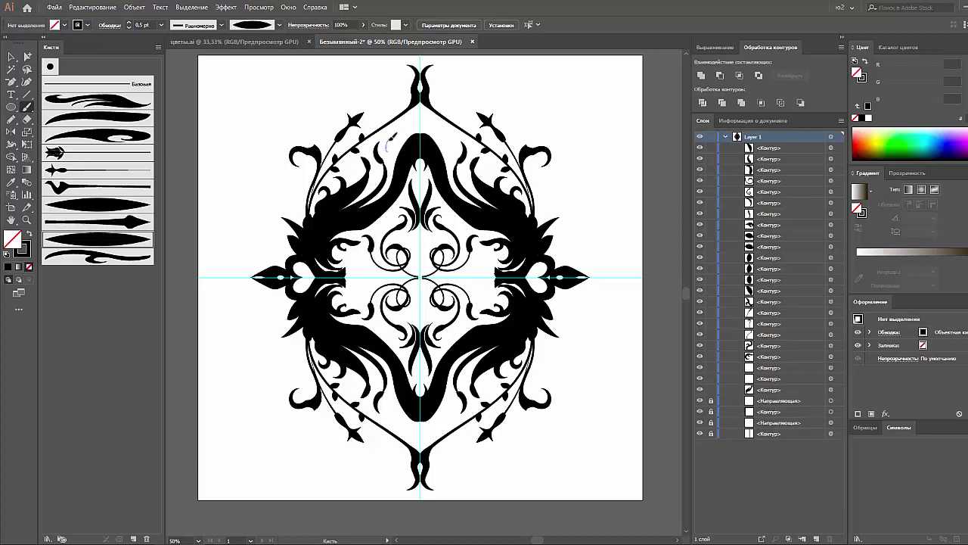
pyautogui.moveTo(393, 136); pyautogui.dragTo(410, 113)
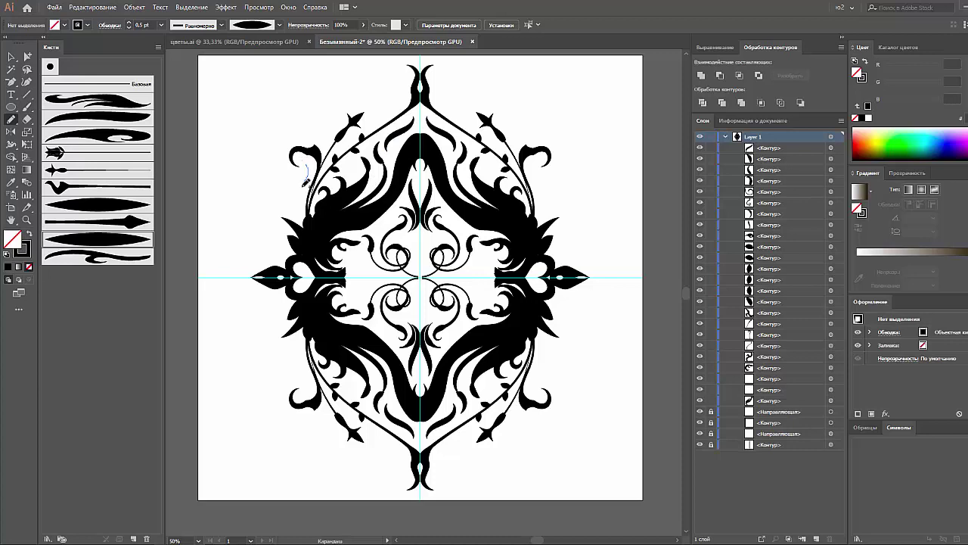
# Draw dotted pencil lines along the ornament's sides, using a dashed stroke with a lens-shaped width profile.
pyautogui.moveTo(306, 180); pyautogui.dragTo(303, 216)
pyautogui.press('v')
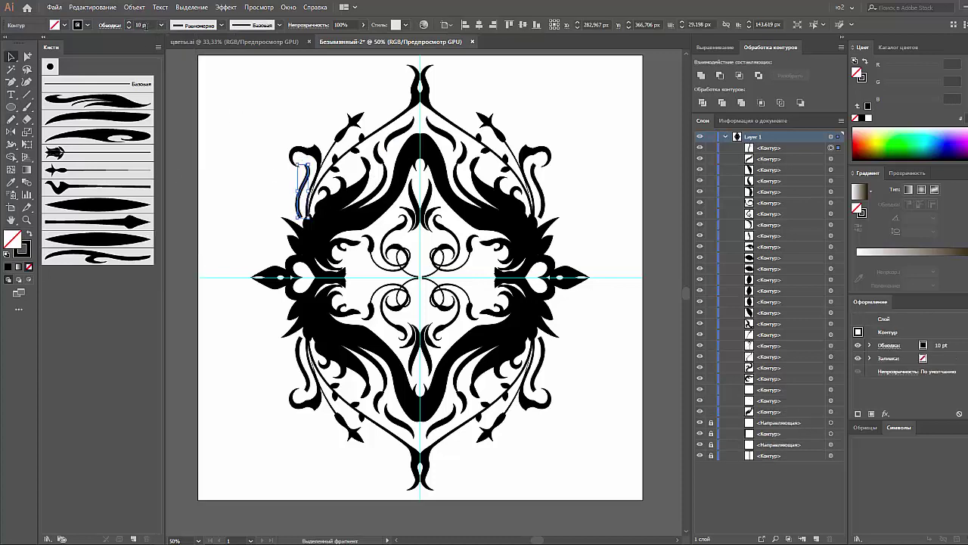
pyautogui.click(110, 25)
pyautogui.click(28, 98)
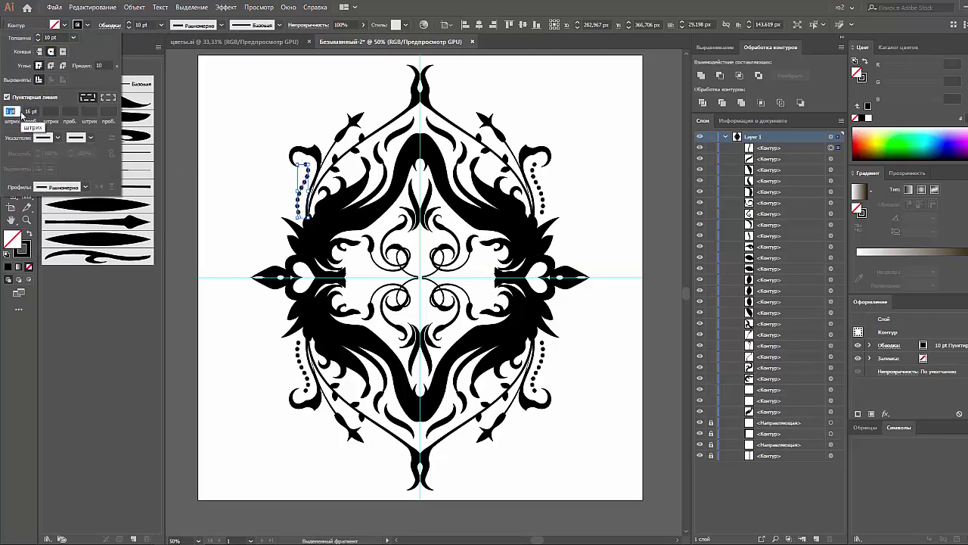
pyautogui.click(86, 187)
pyautogui.click(53, 211)
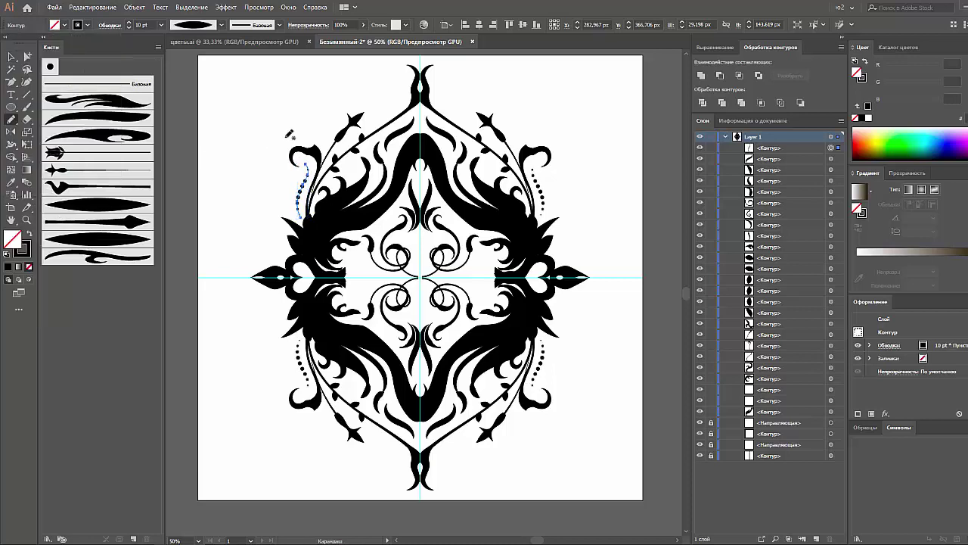
pyautogui.moveTo(374, 260); pyautogui.dragTo(385, 266)
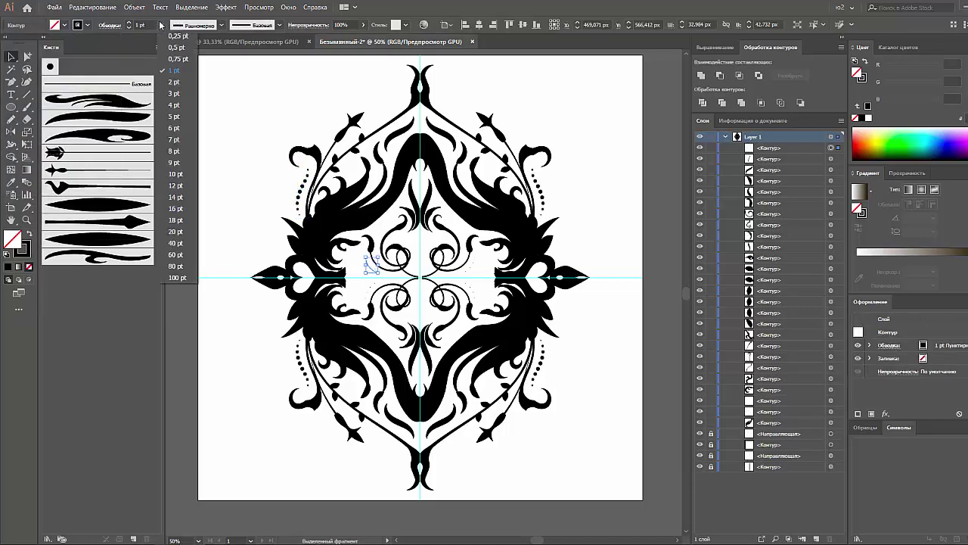
pyautogui.hotkey('ctrl', '-')
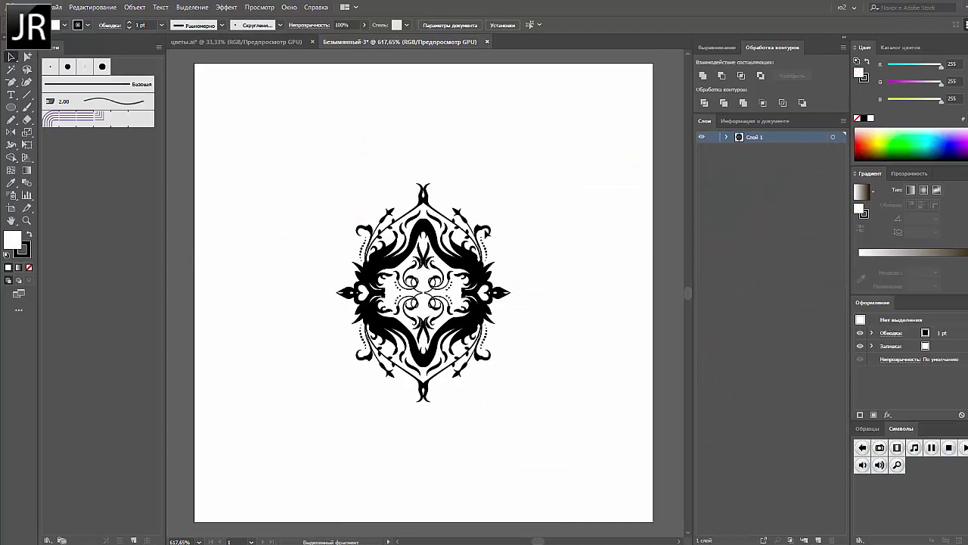
# Select the whole ornament and browse the script picker to the Magic-Pattern-Pro-v2 folder.
pyautogui.click(406, 299)
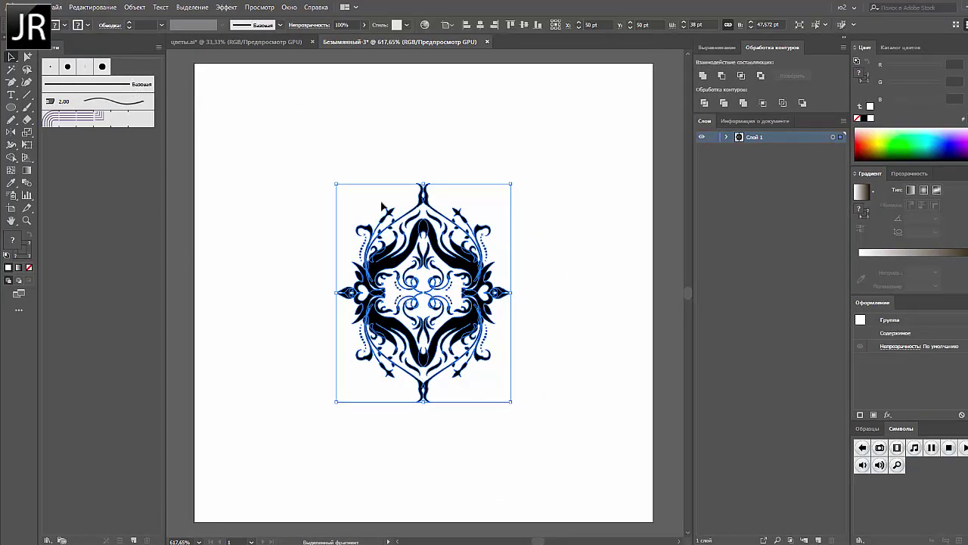
pyautogui.hotkey('ctrl', '-')
pyautogui.hotkey('ctrl', '-')
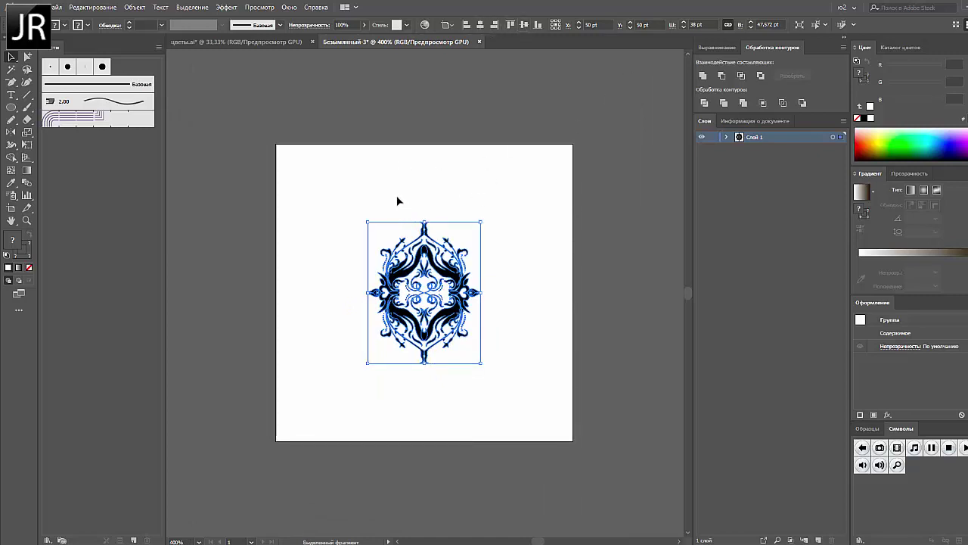
pyautogui.hotkey('ctrl', 'o')
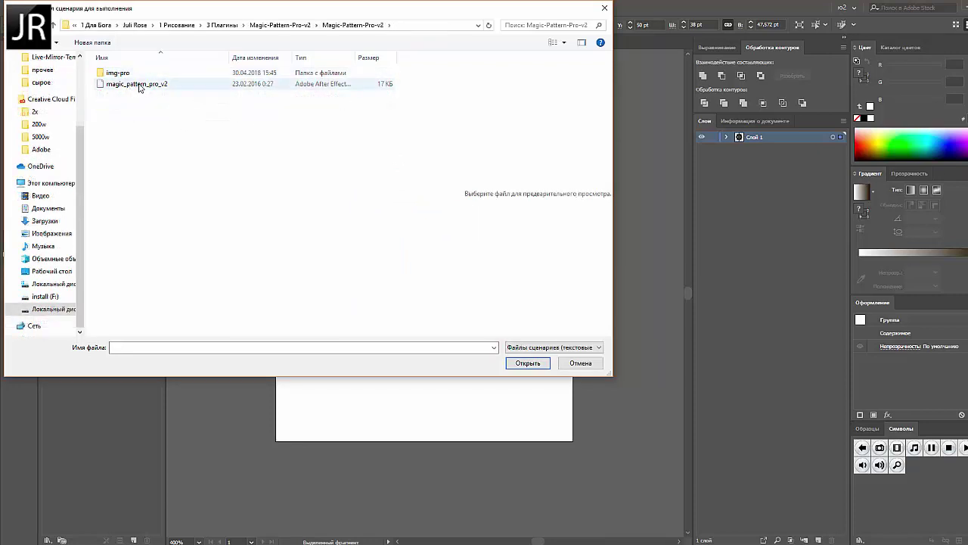
# Run magic_pattern_pro_v2 and generate every pattern variant with Create All.
pyautogui.doubleClick(139, 84)
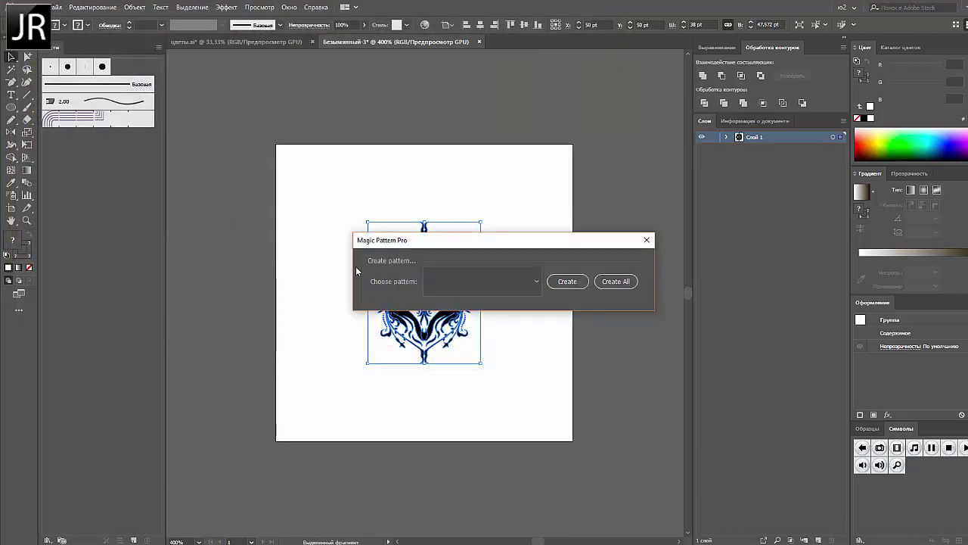
pyautogui.click(535, 283)
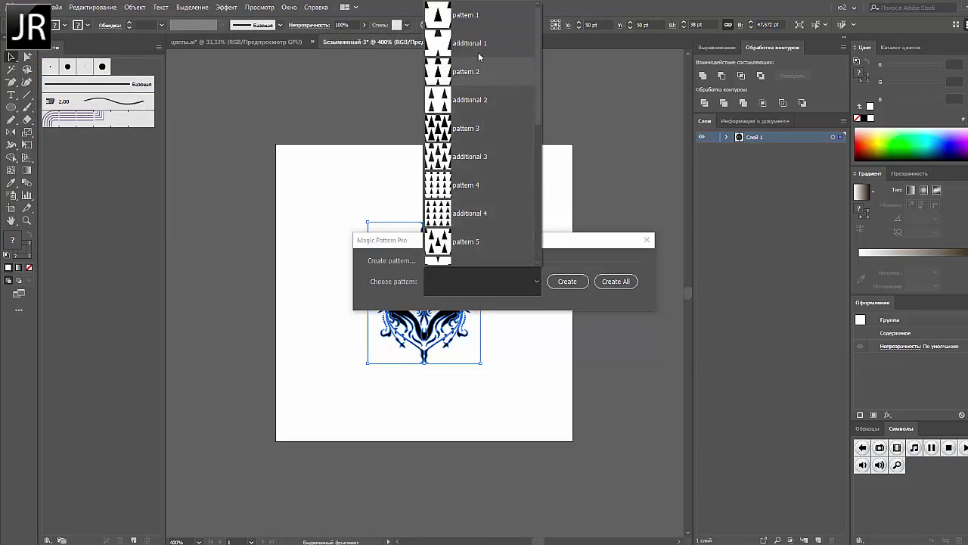
pyautogui.click(575, 302)
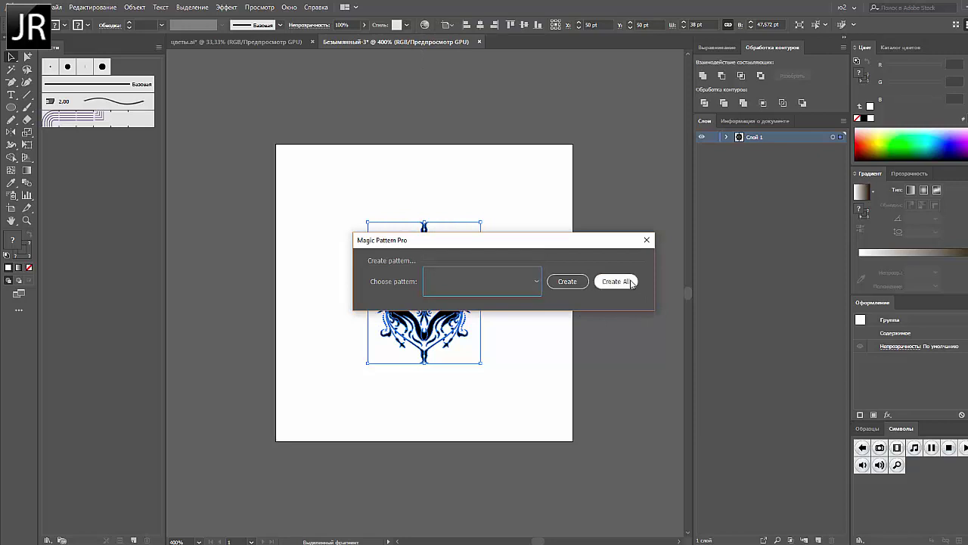
pyautogui.click(630, 282)
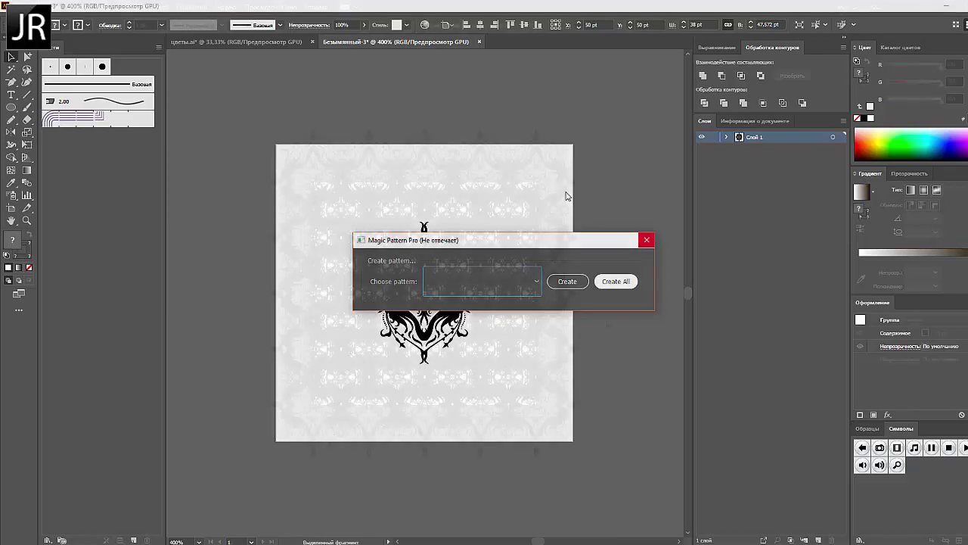
# Pan around the generated pattern tiles in 1.ai, then create a new blank document.
pyautogui.hotkey('ctrl', '-')
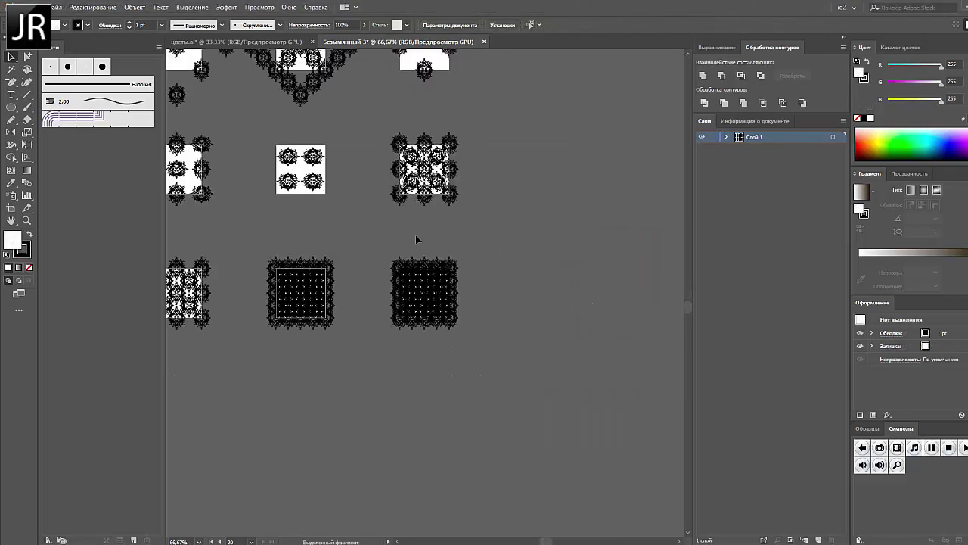
pyautogui.hscroll(-3, 433, 235)
pyautogui.scroll(1, 433, 235)
pyautogui.hscroll(-1, 385, 281)
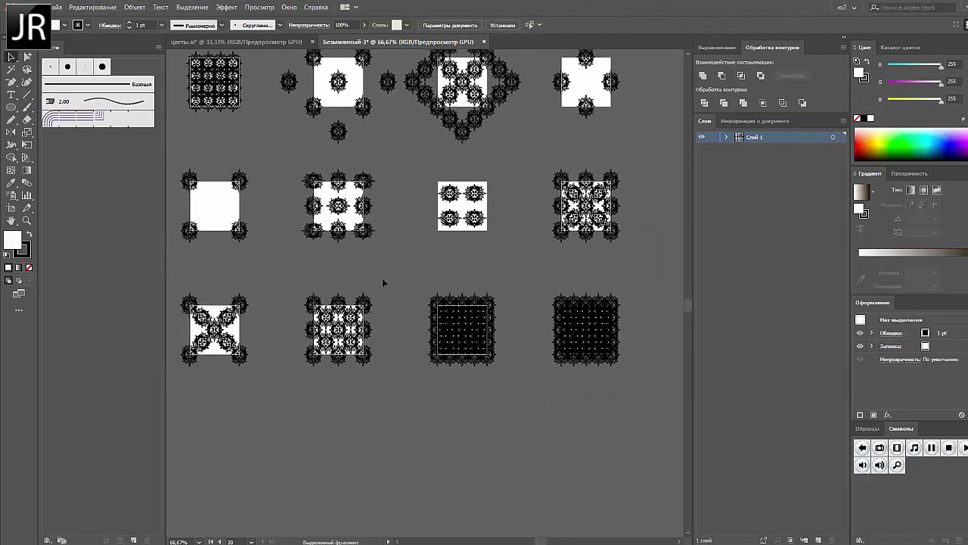
pyautogui.hscroll(-1, 495, 288)
pyautogui.hscroll(-1, 494, 288)
pyautogui.scroll(3, 474, 255)
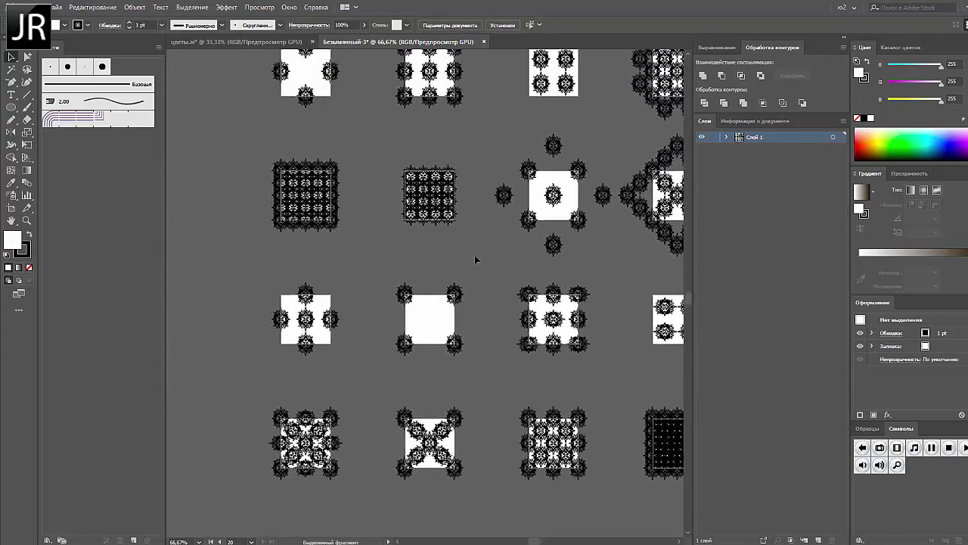
pyautogui.scroll(5, 474, 255)
pyautogui.scroll(-3, 255, 106)
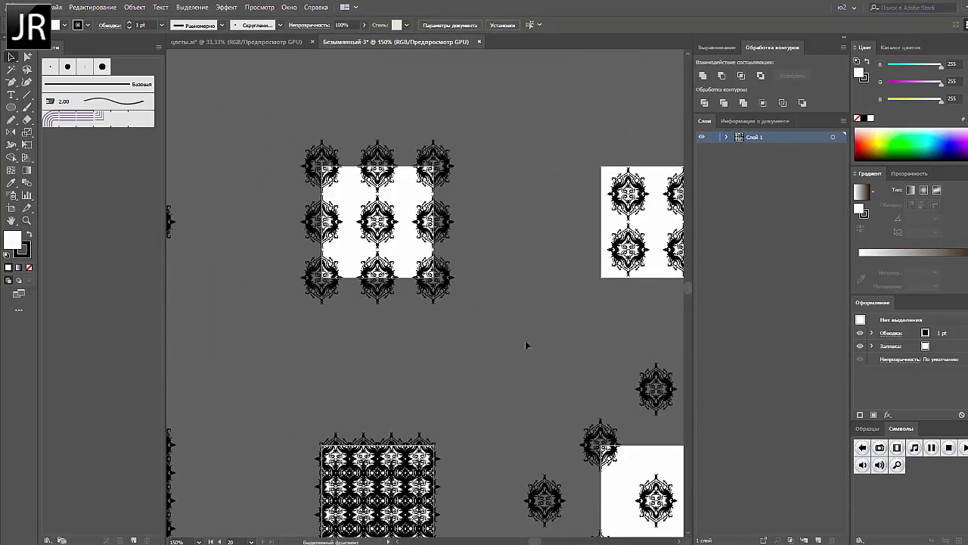
pyautogui.moveTo(525, 340); pyautogui.dragTo(309, 256)
pyautogui.hscroll(5, 454, 273)
pyautogui.hscroll(-2, 529, 302)
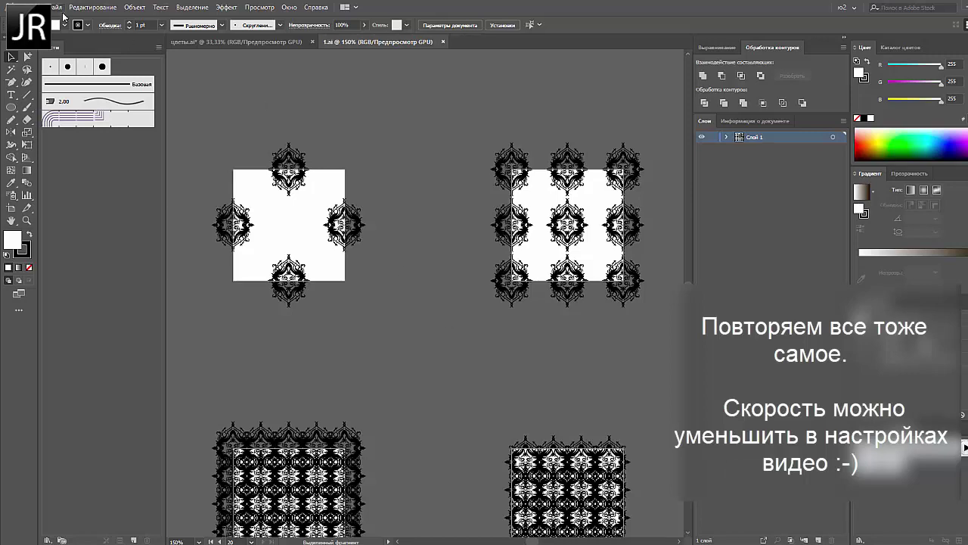
pyautogui.hotkey('ctrl', 'n')
pyautogui.press('Return')
# Copy the blue ornament from цветы.ai and paste it into Безымянный-4.
pyautogui.click(237, 42)
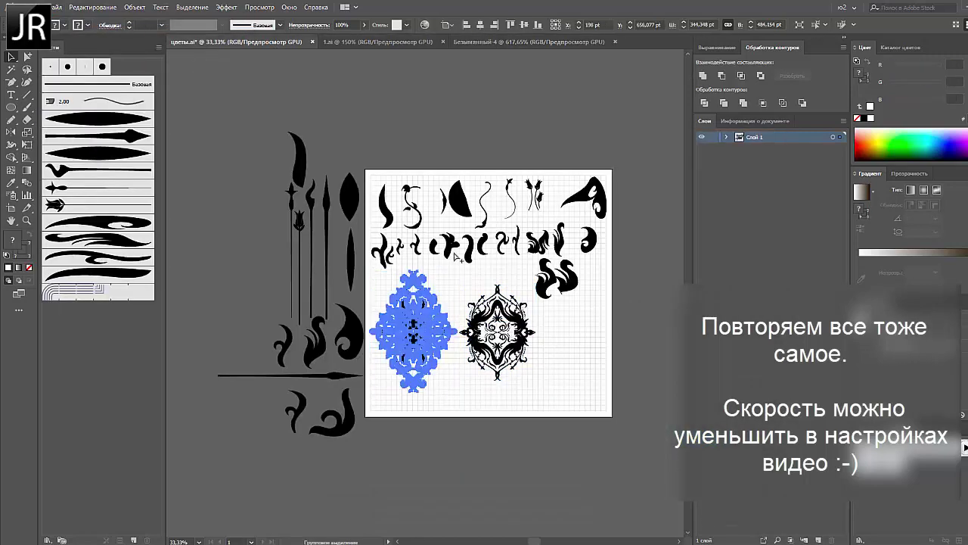
pyautogui.hotkey('ctrl', 'c')
pyautogui.click(530, 41)
pyautogui.hotkey('ctrl', 'v')
pyautogui.hotkey('ctrl', '0')
pyautogui.click(53, 7)
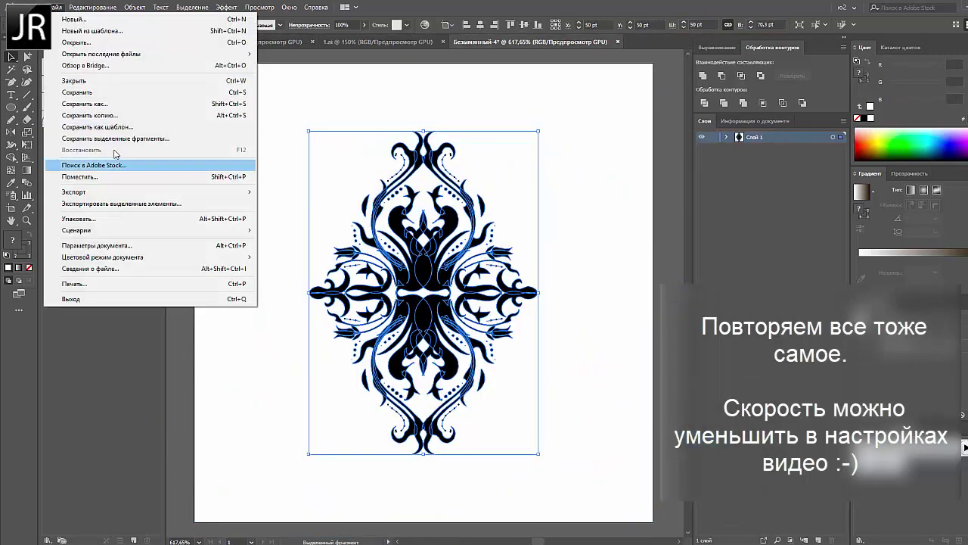
pyautogui.click(295, 174)
# Delete the ornament's bottom and right halves, leaving a single quarter.
pyautogui.click(450, 265)
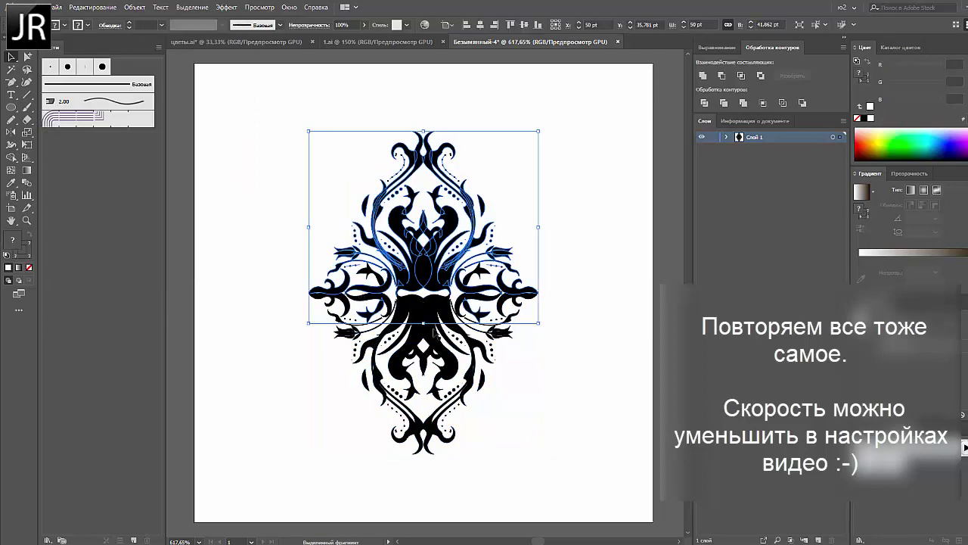
pyautogui.click(433, 331)
pyautogui.press('Delete')
pyautogui.moveTo(486, 222)
pyautogui.mouseDown()
pyautogui.moveTo(487, 287)
pyautogui.moveTo(628, 302)
pyautogui.mouseUp()
pyautogui.click(519, 236)
pyautogui.press('Delete')
pyautogui.hotkey('ctrl', 'a')
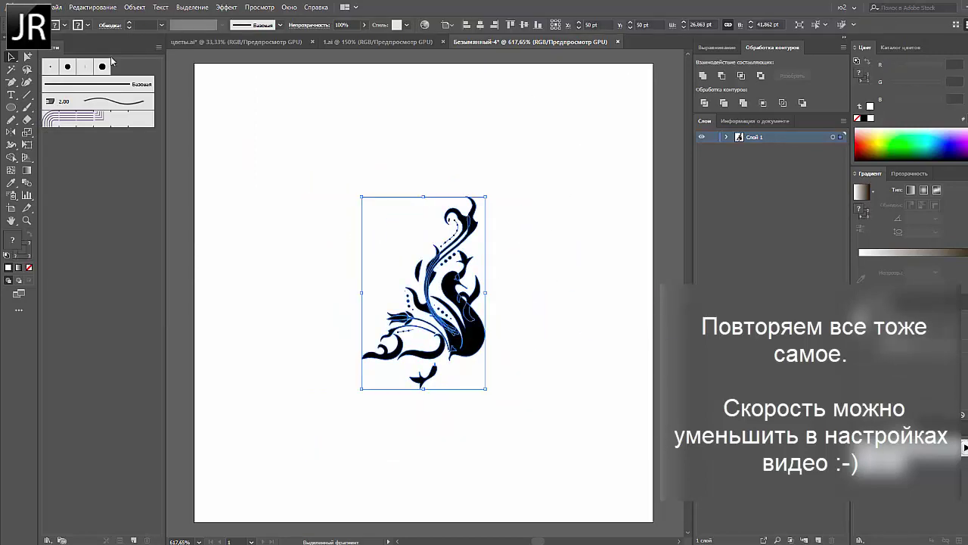
# Run Magic Pattern Pro with Create All on the quarter fragment and view the tiles.
pyautogui.click(53, 7)
pyautogui.click(291, 281)
pyautogui.click(614, 279)
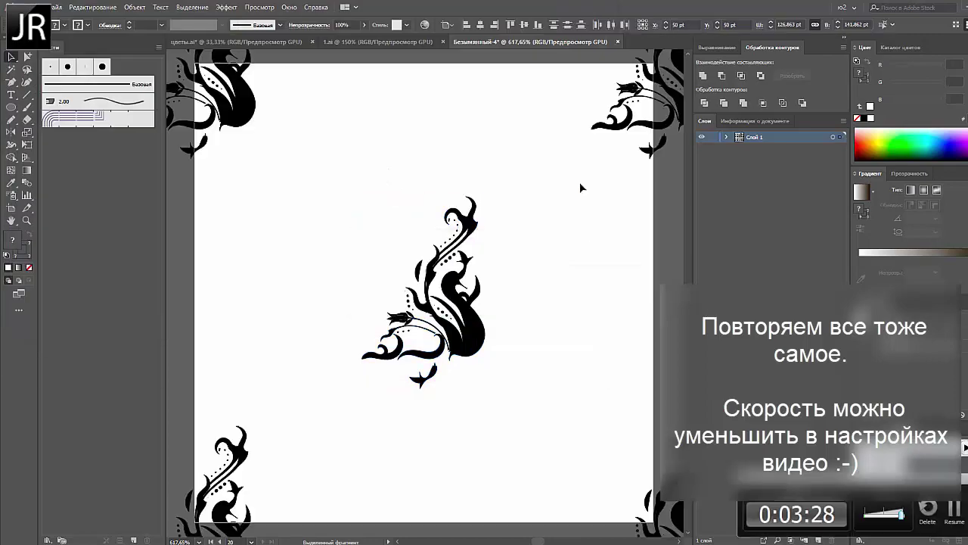
pyautogui.hotkey('ctrl', '-')
pyautogui.hotkey('ctrl', '-')
pyautogui.hotkey('ctrl', '-')
pyautogui.hotkey('ctrl', '-')
pyautogui.hotkey('ctrl', '-')
pyautogui.moveTo(499, 246); pyautogui.dragTo(462, 290)
# Paste the quarter-ornament group into 1.ai and centre it horizontally and vertically on the tile.
pyautogui.click(348, 43)
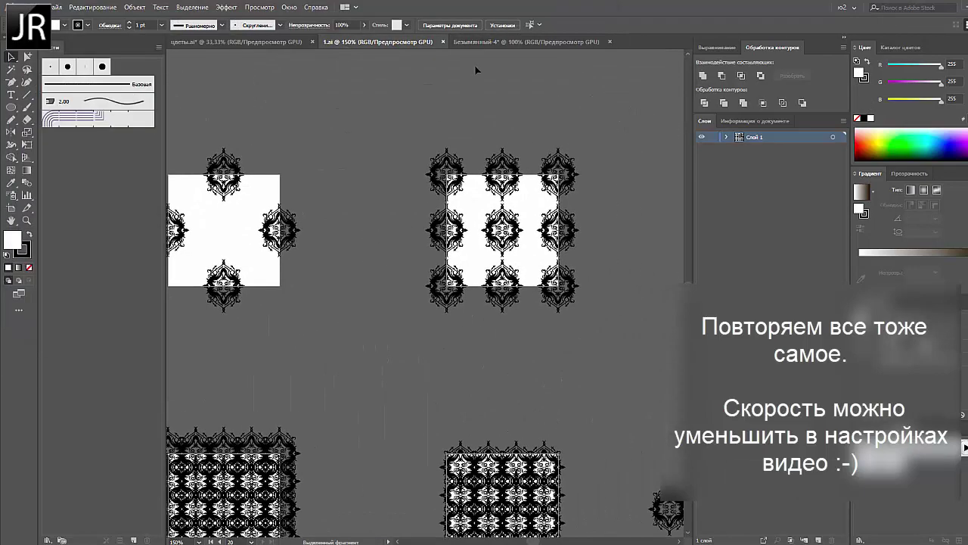
pyautogui.click(477, 43)
pyautogui.click(396, 44)
pyautogui.click(519, 221)
pyautogui.click(522, 41)
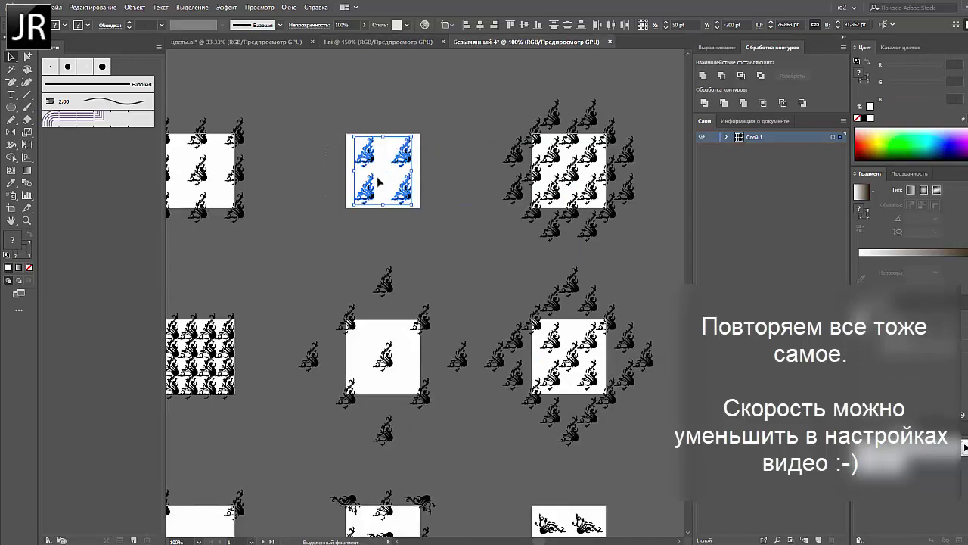
pyautogui.click(378, 41)
pyautogui.click(450, 129)
pyautogui.hotkey('ctrl', 'v')
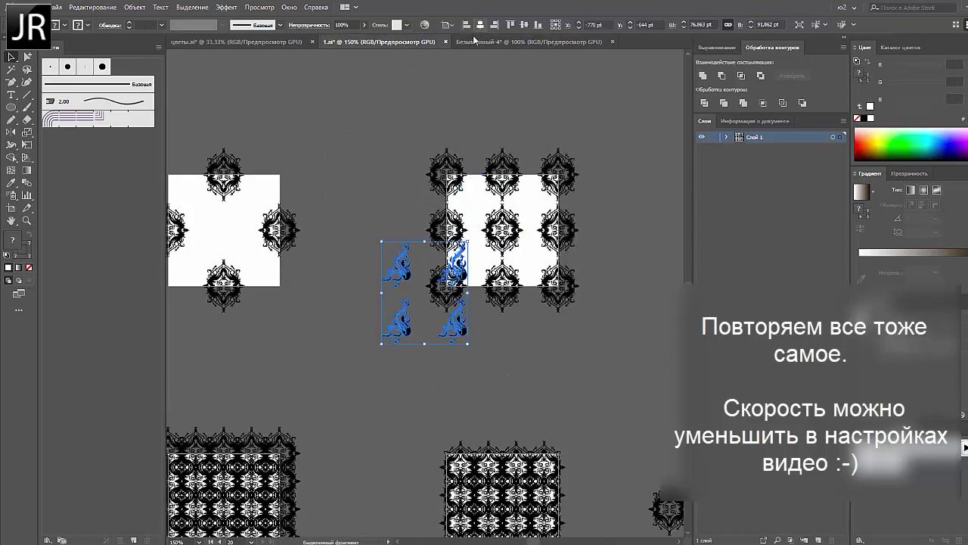
pyautogui.click(480, 25)
pyautogui.click(522, 25)
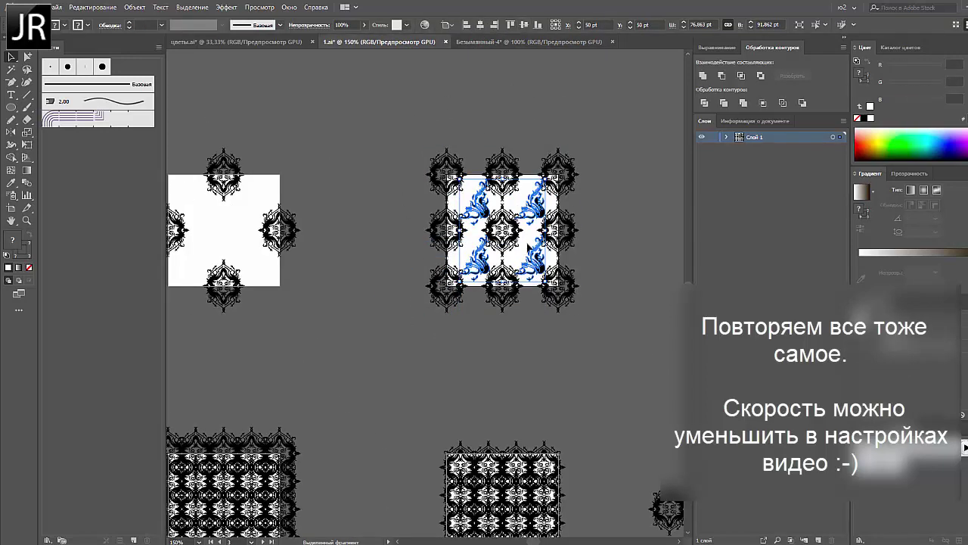
pyautogui.click(599, 228)
# Move the small ornament from the tile edge onto the left white tile.
pyautogui.moveTo(291, 227); pyautogui.dragTo(426, 274)
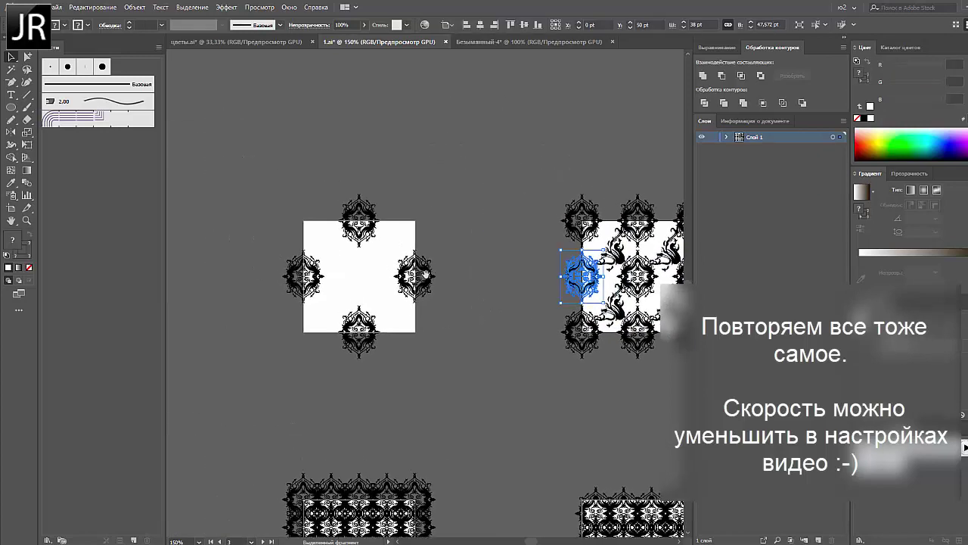
pyautogui.hotkey('ctrl', 'x')
pyautogui.hotkey('ctrl', 'v')
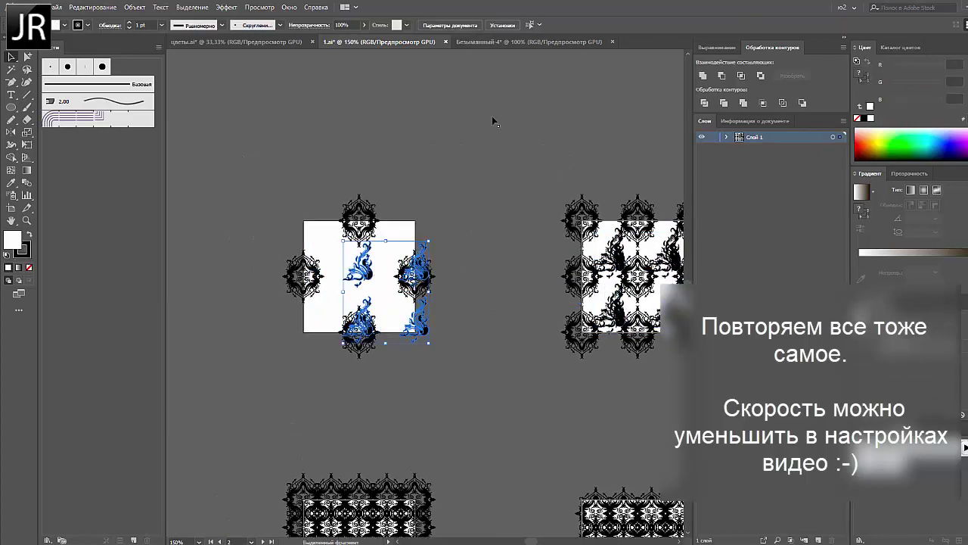
pyautogui.click(504, 136)
# Copy the large ornament from цветы.ai into 1.ai and shrink it to fit the tile.
pyautogui.click(236, 42)
pyautogui.hotkey('ctrl', 'c')
pyautogui.click(400, 43)
pyautogui.hotkey('ctrl', 'v')
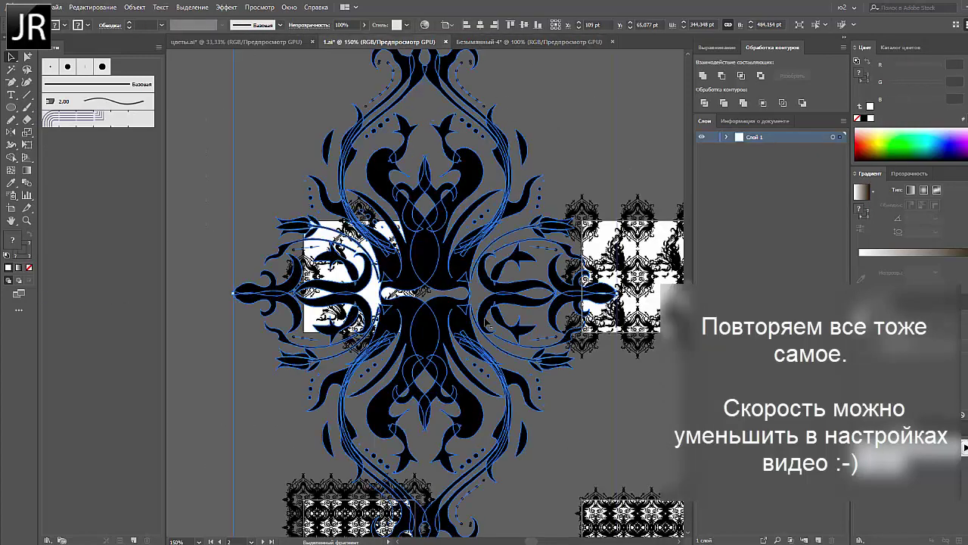
pyautogui.moveTo(422, 292); pyautogui.dragTo(356, 281)
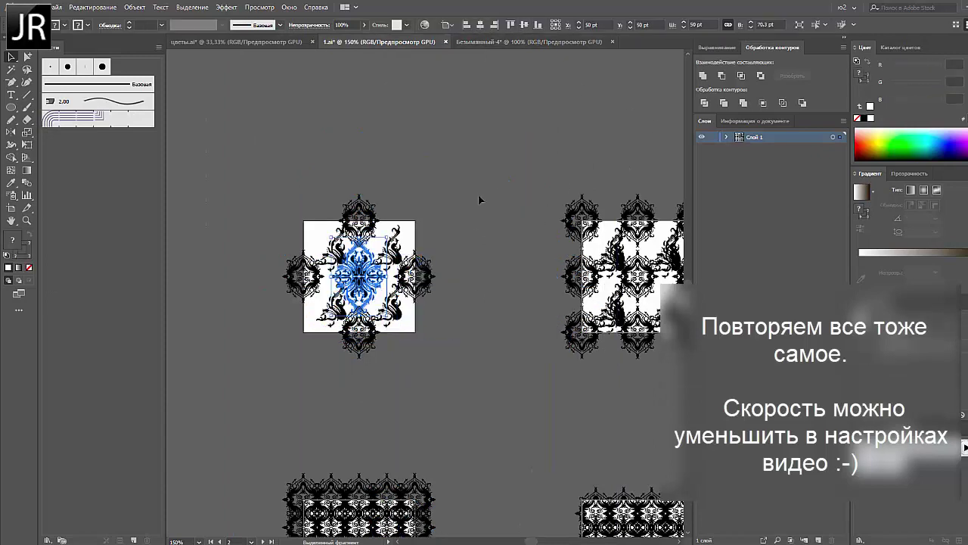
pyautogui.hotkey('ctrl', '0')
pyautogui.hotkey('ctrl', '-')
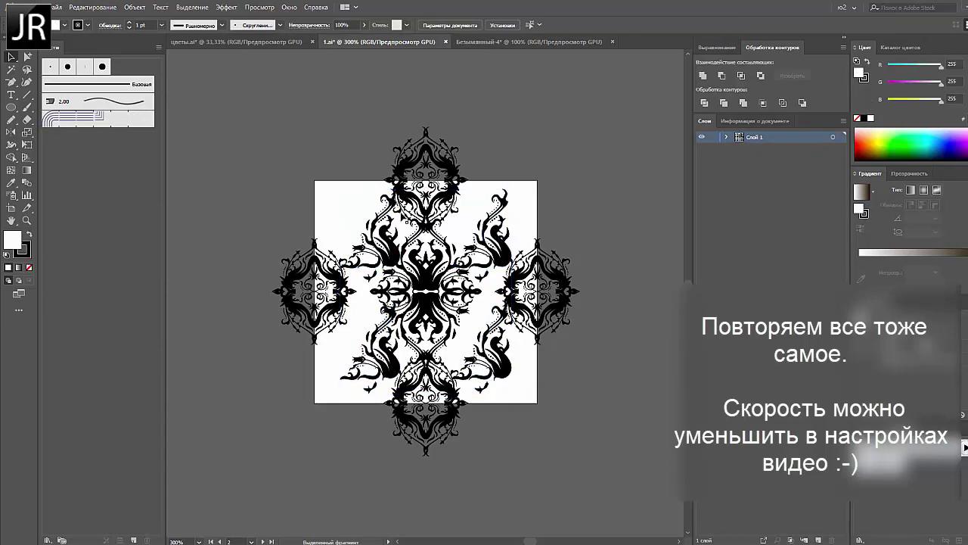
# Copy the top-left small ornament to the tile's bottom-left, rotated and mirrored into place.
pyautogui.click(382, 227)
pyautogui.moveTo(370, 235); pyautogui.dragTo(370, 348)
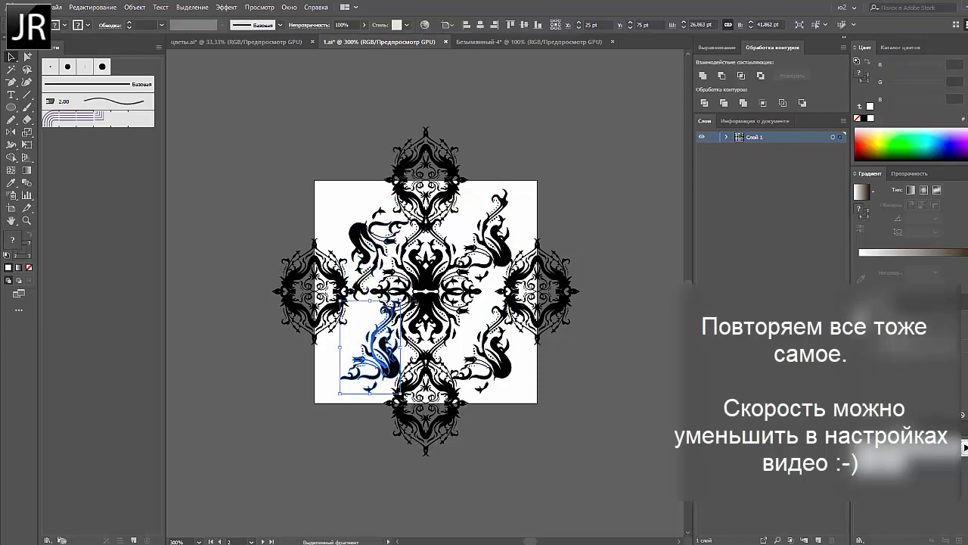
pyautogui.moveTo(333, 401); pyautogui.dragTo(326, 374)
pyautogui.click(621, 335)
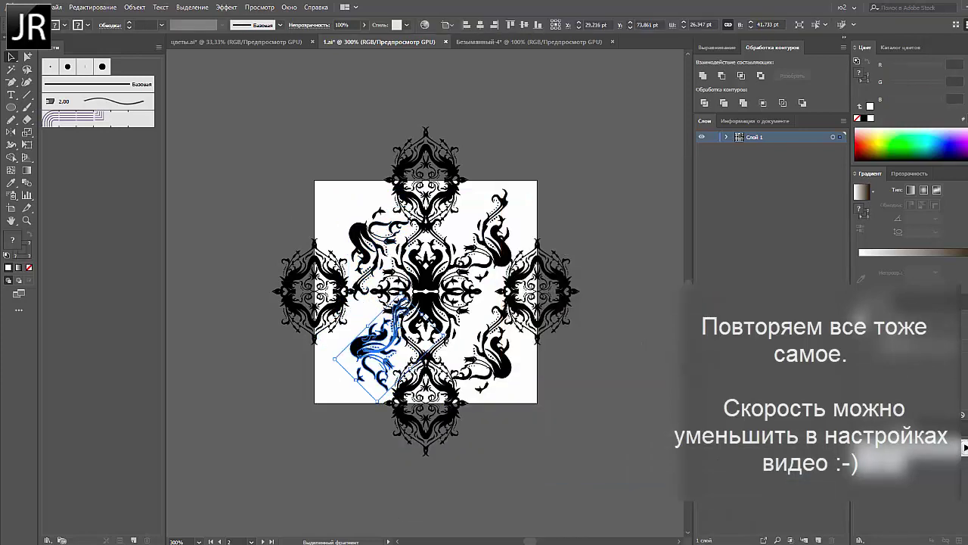
pyautogui.moveTo(378, 356); pyautogui.dragTo(375, 340)
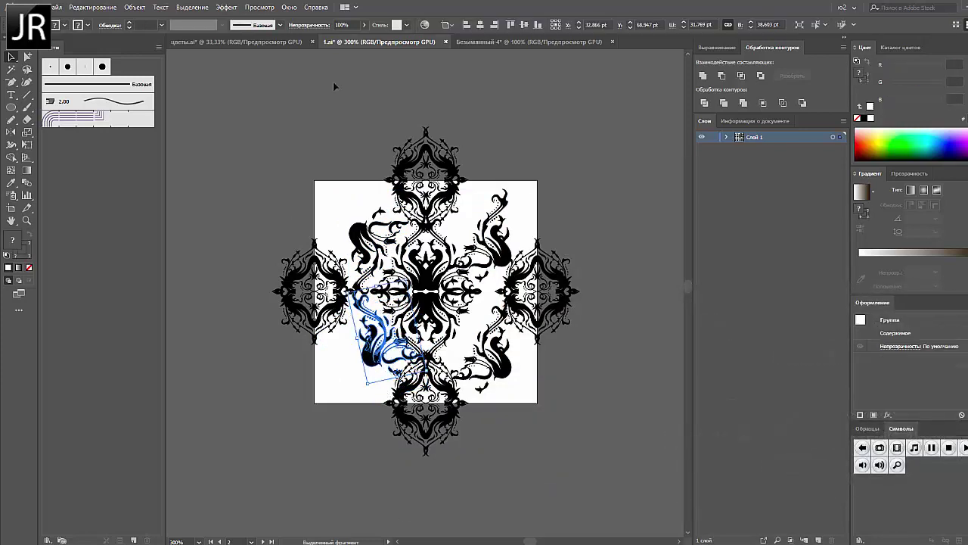
pyautogui.click(270, 411)
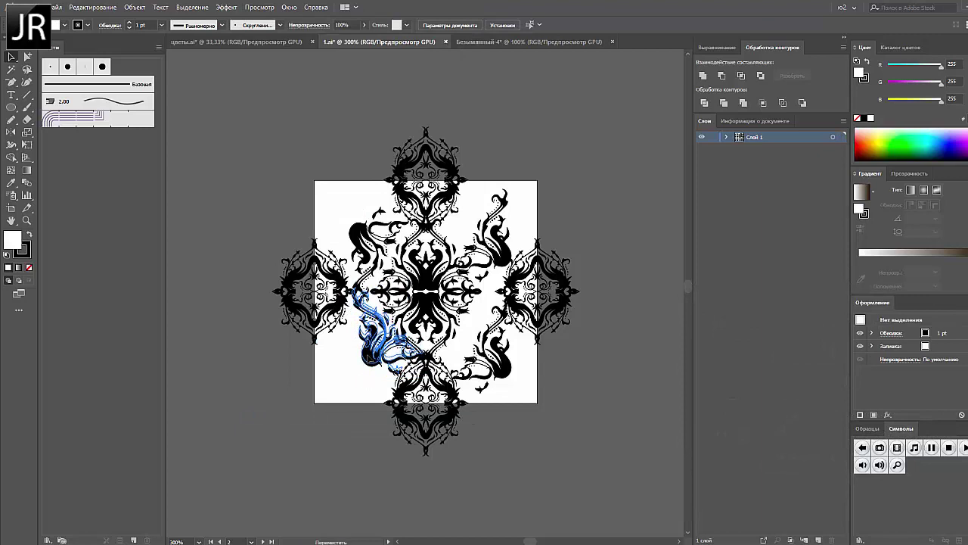
# Mirror the left flourish to complete the centre's symmetry.
pyautogui.moveTo(496, 387); pyautogui.dragTo(378, 257)
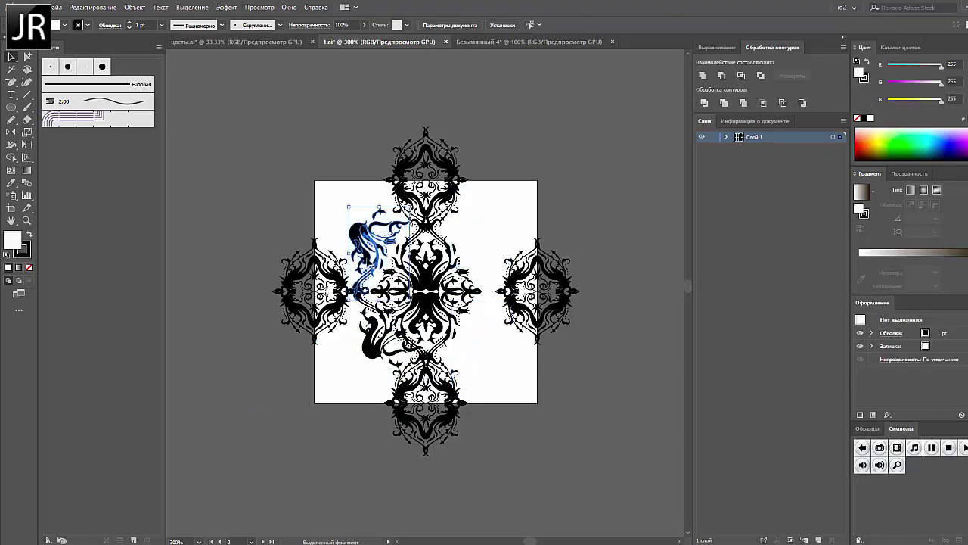
pyautogui.click(290, 193)
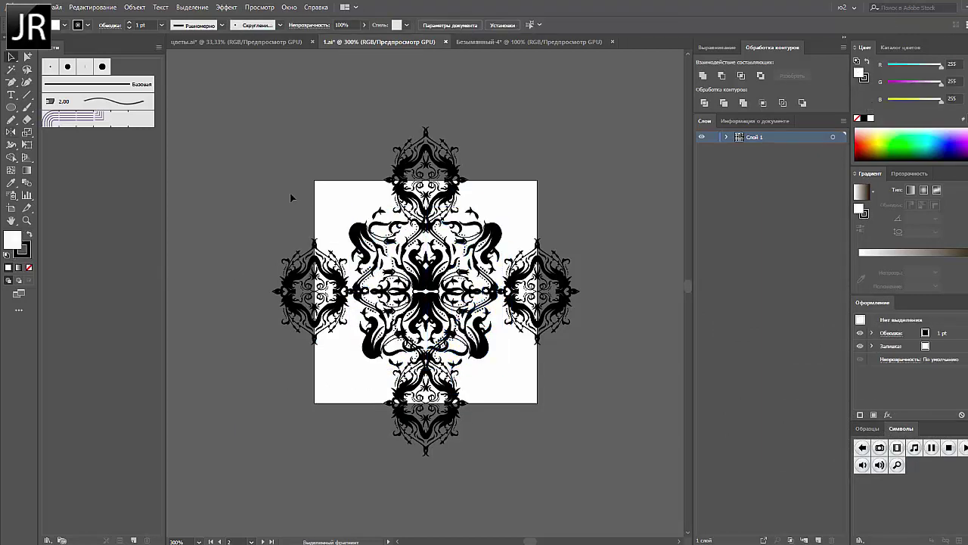
pyautogui.hotkey('ctrl', '-')
pyautogui.hotkey('ctrl', '-')
pyautogui.hotkey('ctrl', '-')
# Copy the bottom-left corner ornament group from Безымянный-4 into 1.ai.
pyautogui.click(484, 43)
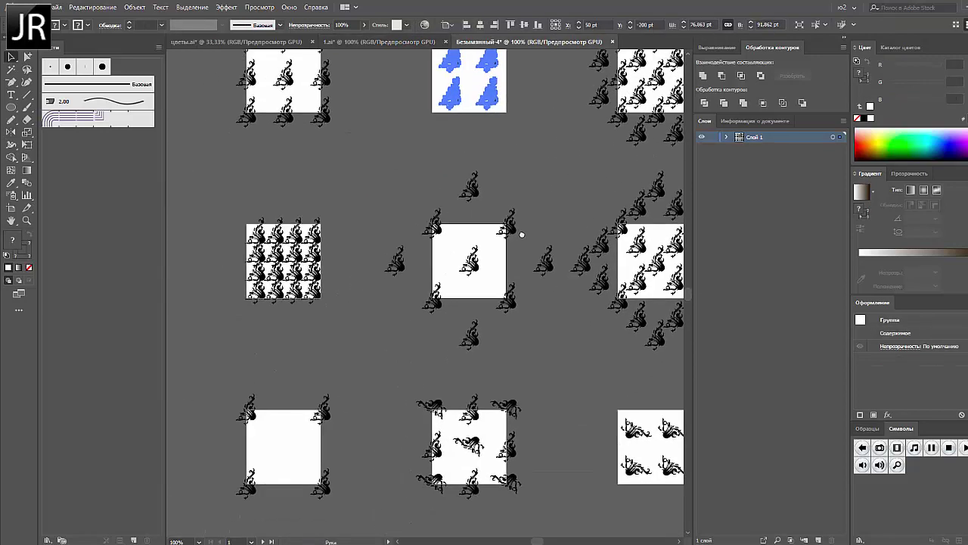
pyautogui.click(377, 43)
pyautogui.click(522, 42)
pyautogui.click(312, 448)
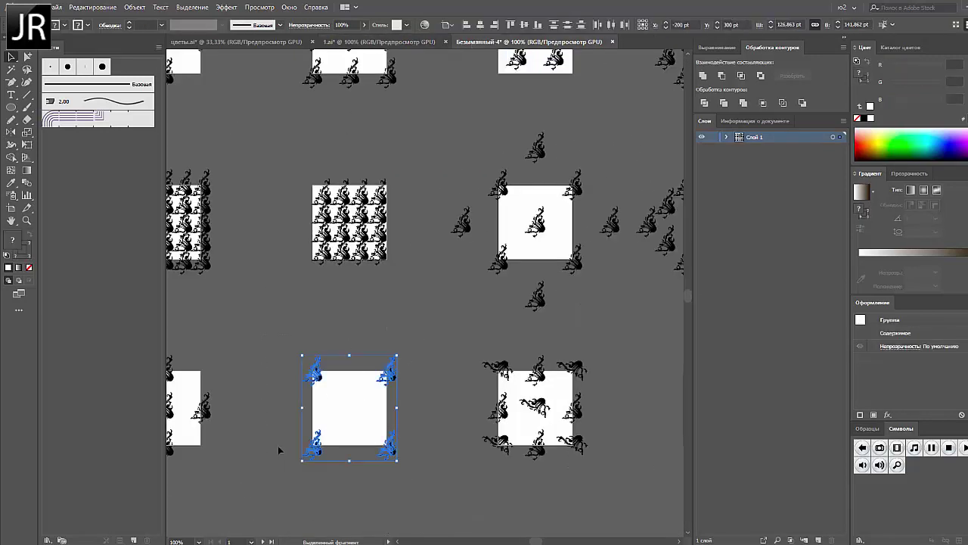
pyautogui.press('v')
pyautogui.click(377, 41)
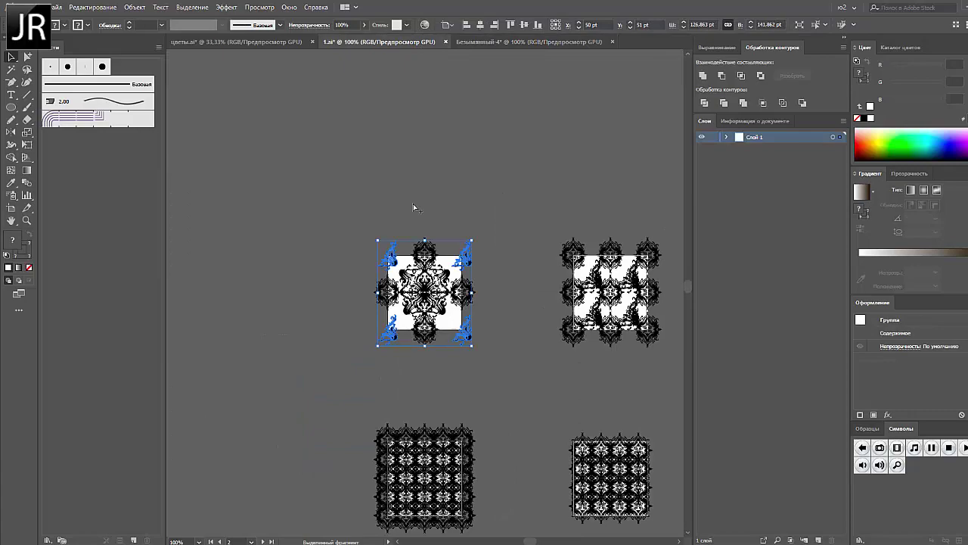
pyautogui.click(491, 47)
pyautogui.click(377, 41)
pyautogui.hotkey('ctrl', '+')
pyautogui.hotkey('ctrl', '+')
pyautogui.hotkey('ctrl', '+')
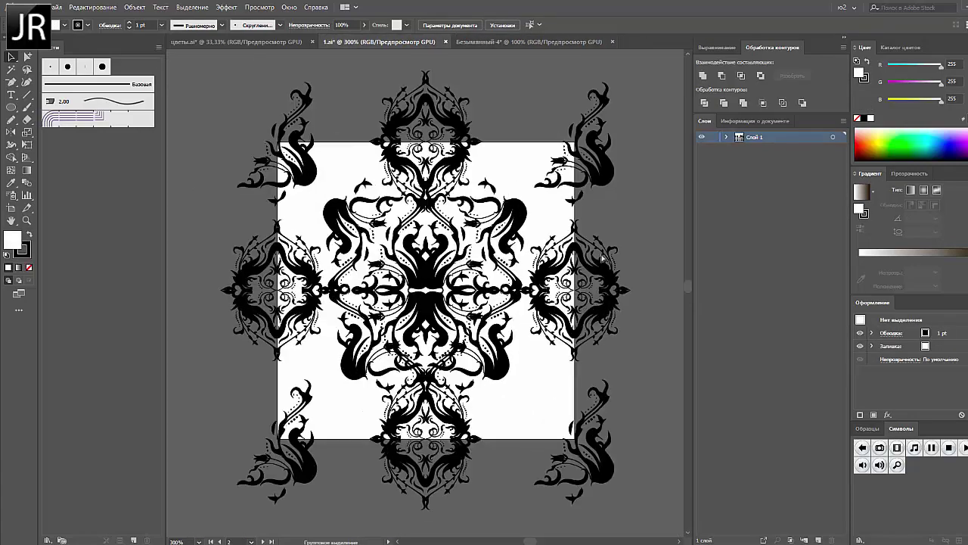
# Enlarge one pasted ornament group and reflect a copy across the centre to the left.
pyautogui.click(491, 227)
pyautogui.moveTo(527, 303); pyautogui.dragTo(541, 409)
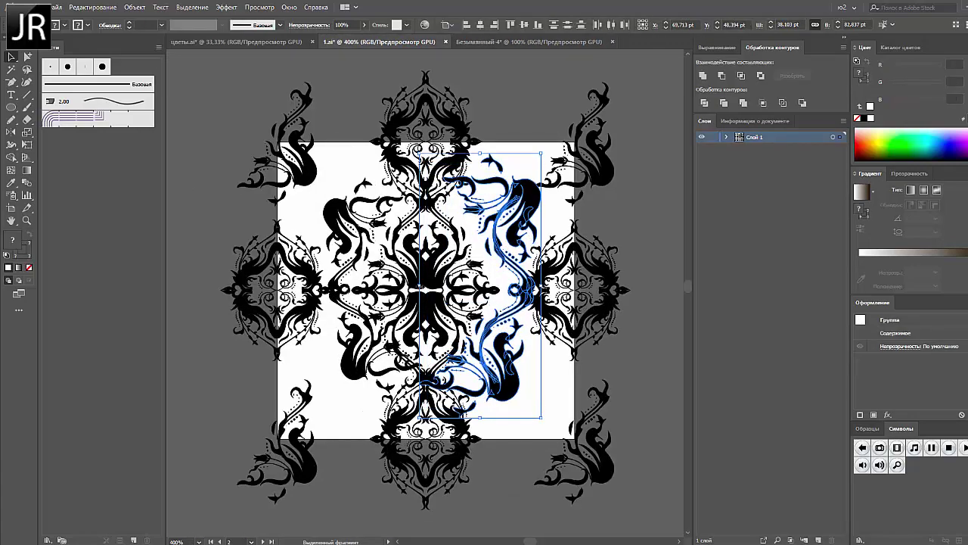
pyautogui.press('o')
pyautogui.moveTo(529, 288); pyautogui.dragTo(363, 287)
pyautogui.press('v')
pyautogui.hotkey('ctrl', '-')
pyautogui.click(239, 120)
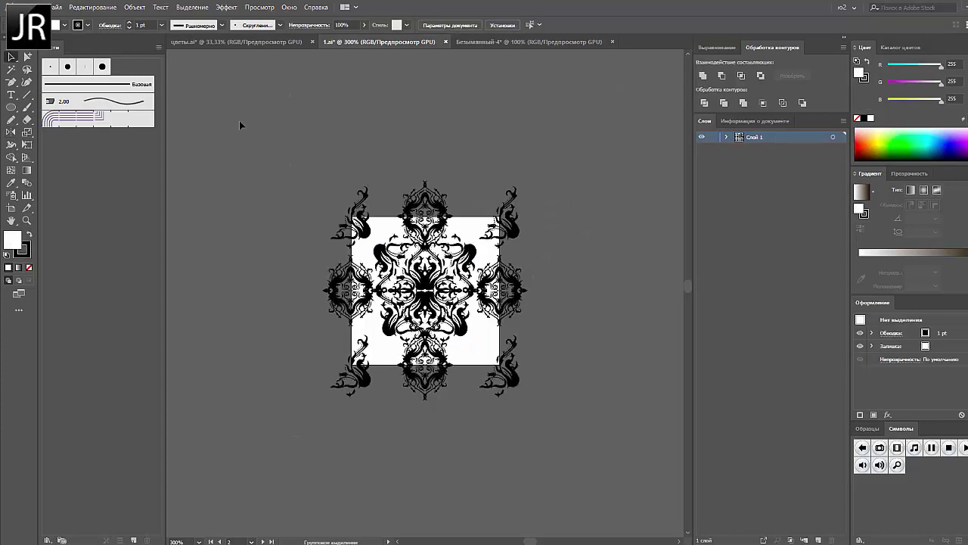
# Draw a centred 100×100 pt square with no stroke.
pyautogui.press('m')
pyautogui.keyDown('alt'); pyautogui.click(425, 290); pyautogui.keyUp('alt')
pyautogui.press('Return')
pyautogui.click(858, 118)
# Send the square behind and fill it very dark brown; expand the artwork and colour the ornament yellow-orange.
pyautogui.hotkey('ctrl', 'shift', '[')
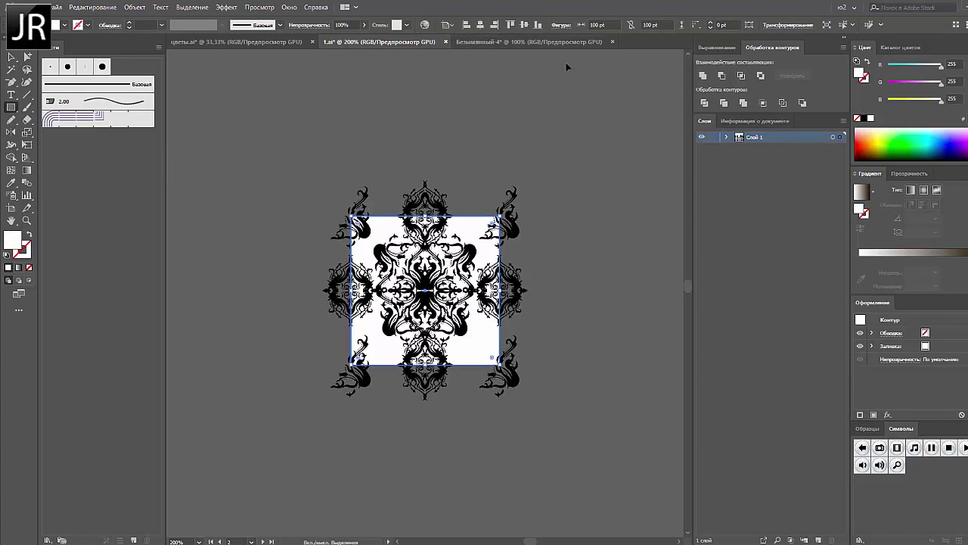
pyautogui.moveTo(864, 152); pyautogui.dragTo(857, 156)
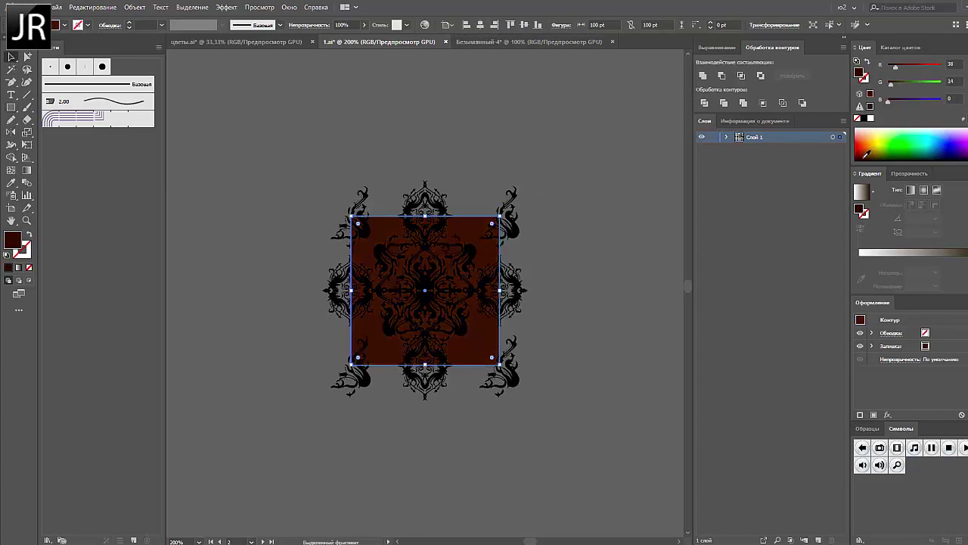
pyautogui.hotkey('ctrl', 'a')
pyautogui.click(135, 7)
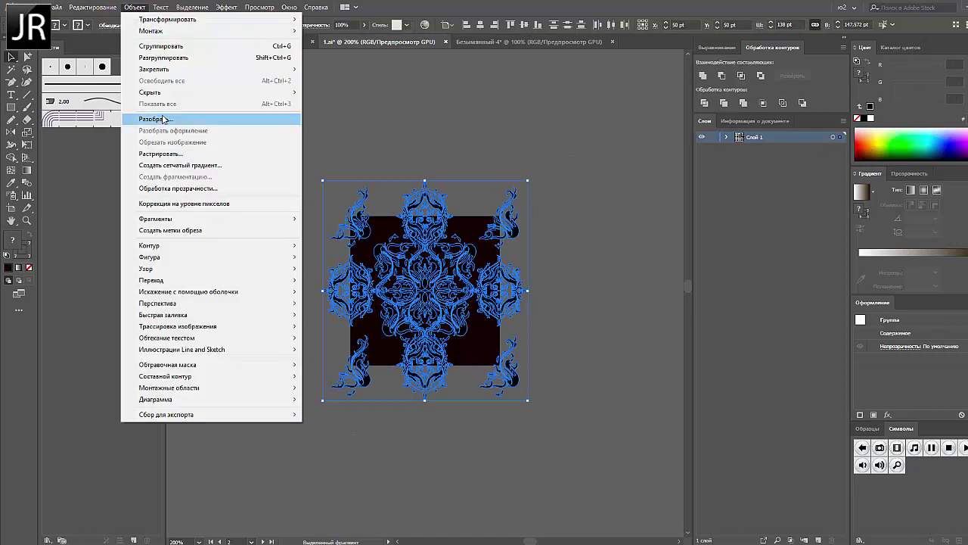
pyautogui.click(162, 119)
pyautogui.moveTo(897, 129); pyautogui.dragTo(894, 130)
pyautogui.click(867, 428)
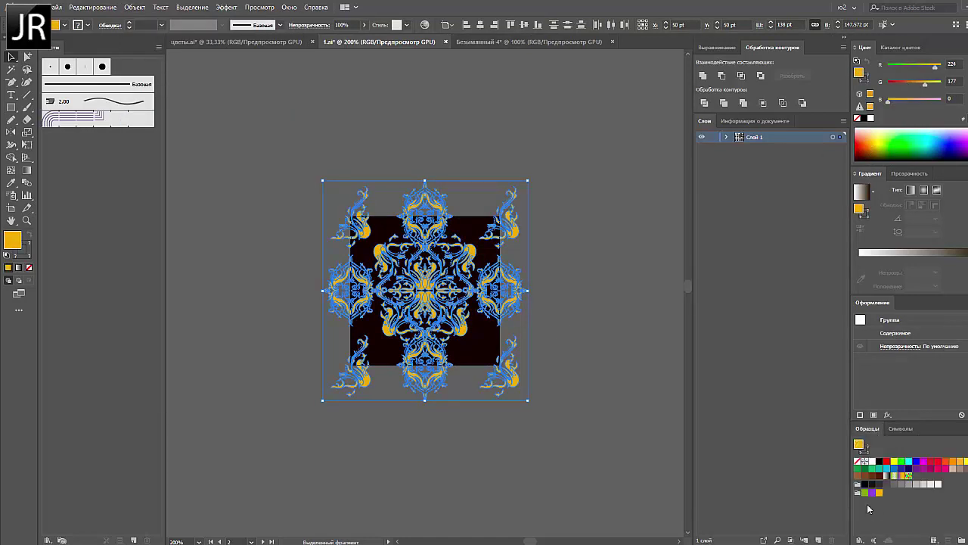
pyautogui.click(861, 540)
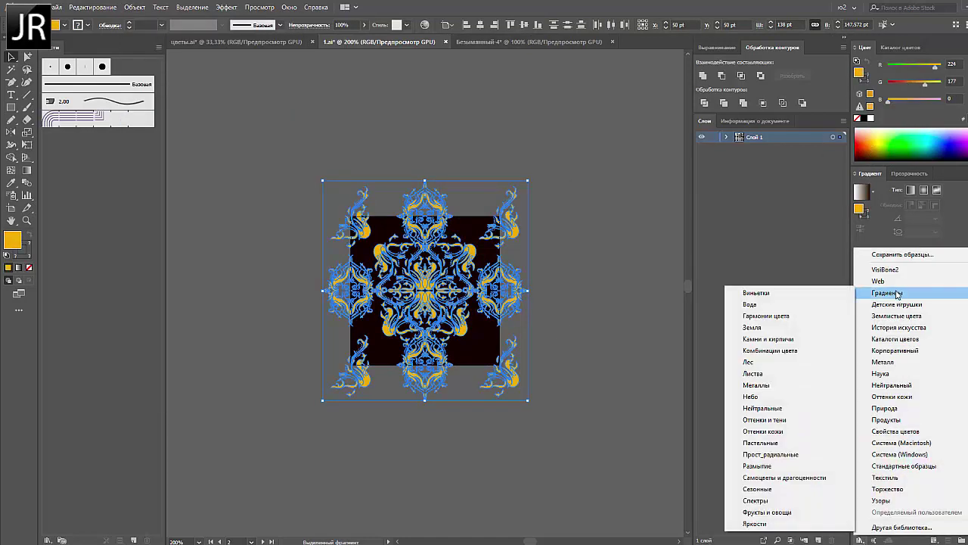
# Apply a Metals-library gradient to the ornament as a radial gradient at 50% aspect ratio.
pyautogui.click(770, 387)
pyautogui.click(511, 288)
pyautogui.moveTo(469, 251); pyautogui.dragTo(588, 221)
pyautogui.click(259, 7)
pyautogui.click(317, 185)
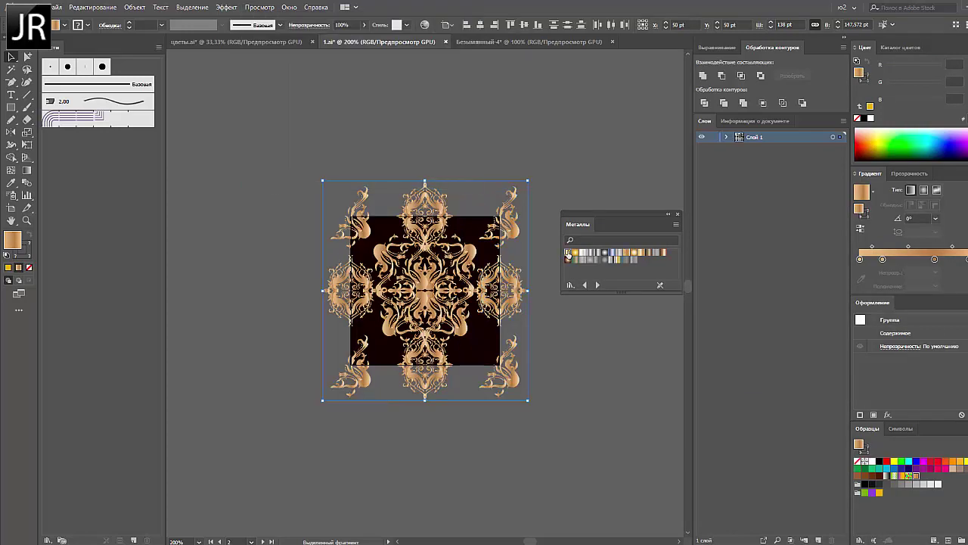
pyautogui.click(568, 255)
pyautogui.click(644, 255)
pyautogui.click(924, 190)
pyautogui.click(936, 233)
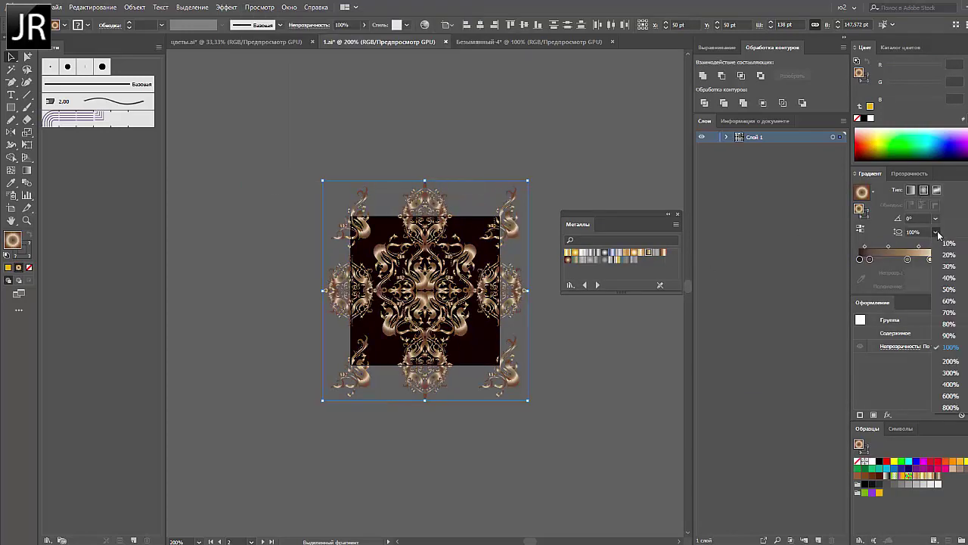
pyautogui.click(948, 290)
# Settle on the gold metallic gradient for the ornament, undoing a copper trial.
pyautogui.click(567, 255)
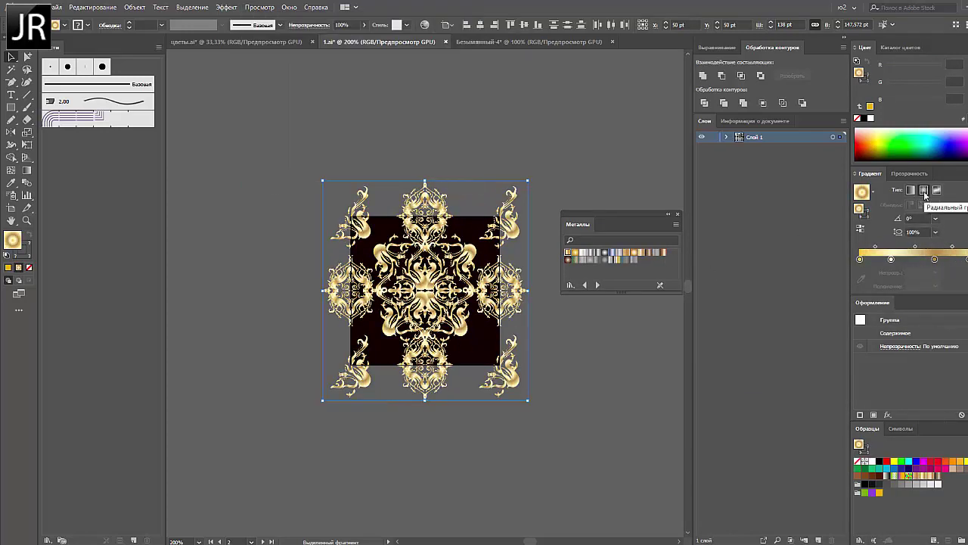
pyautogui.click(471, 225)
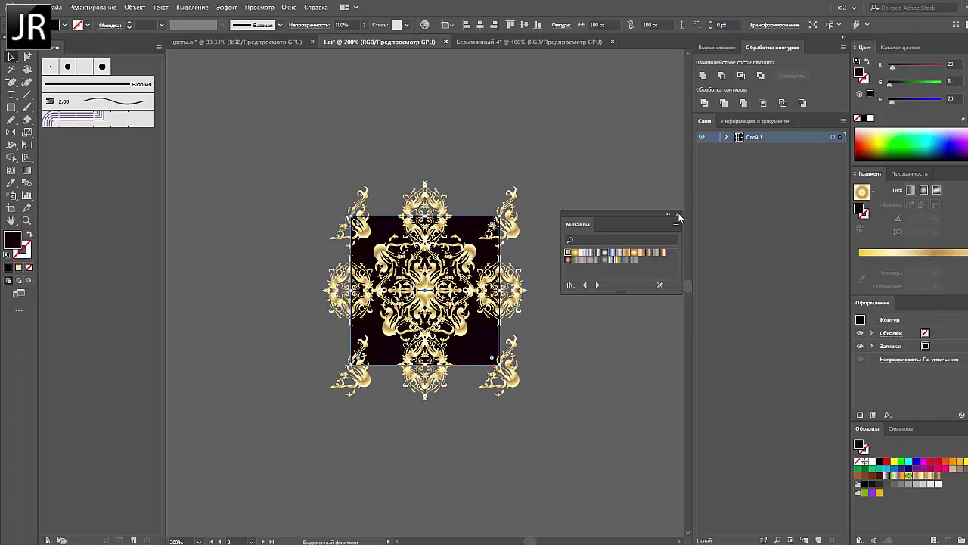
pyautogui.click(524, 226)
pyautogui.click(663, 252)
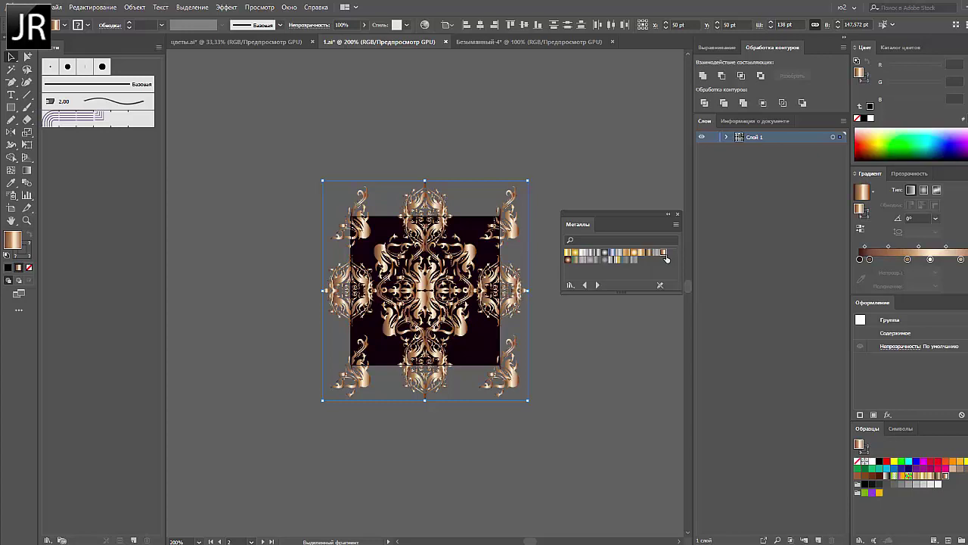
pyautogui.hotkey('ctrl', 'z')
# Bring the dark square to the front and clip the gold ornament into it as a square tile.
pyautogui.click(260, 7)
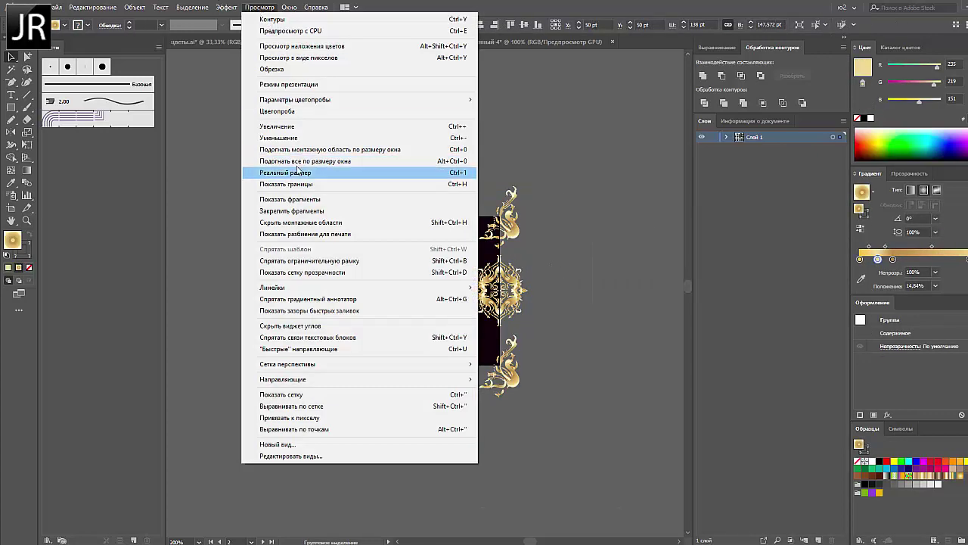
pyautogui.click(298, 171)
pyautogui.hotkey('ctrl', 'shift', ']')
pyautogui.hotkey('ctrl', 'a')
pyautogui.hotkey('ctrl', '7')
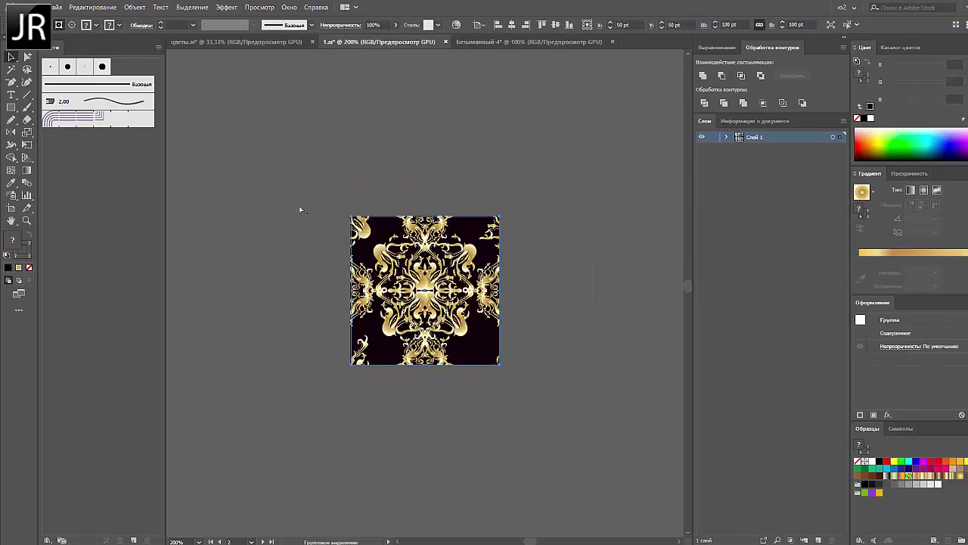
# Move the tile into цветы.ai, enlarge it, and duplicate it into a large tiled pattern block.
pyautogui.moveTo(425, 290)
pyautogui.mouseDown()
pyautogui.moveTo(573, 326)
pyautogui.moveTo(606, 366)
pyautogui.mouseUp()
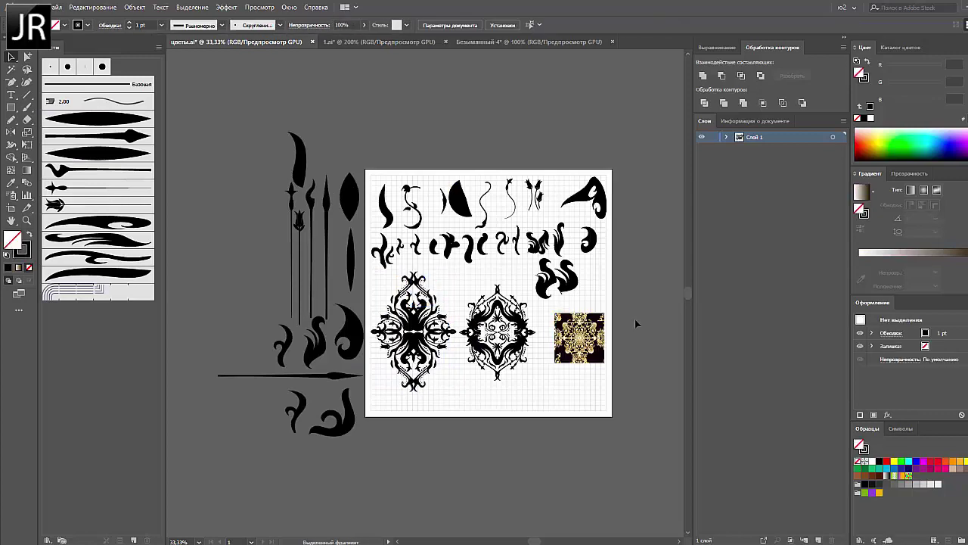
pyautogui.scroll(2, 635, 318)
pyautogui.moveTo(580, 401)
pyautogui.mouseDown()
pyautogui.moveTo(374, 128)
pyautogui.moveTo(453, 203)
pyautogui.mouseUp()
pyautogui.scroll(2, 445, 146)
pyautogui.moveTo(402, 151)
pyautogui.mouseDown()
pyautogui.moveTo(499, 151)
pyautogui.moveTo(445, 145)
pyautogui.mouseUp()
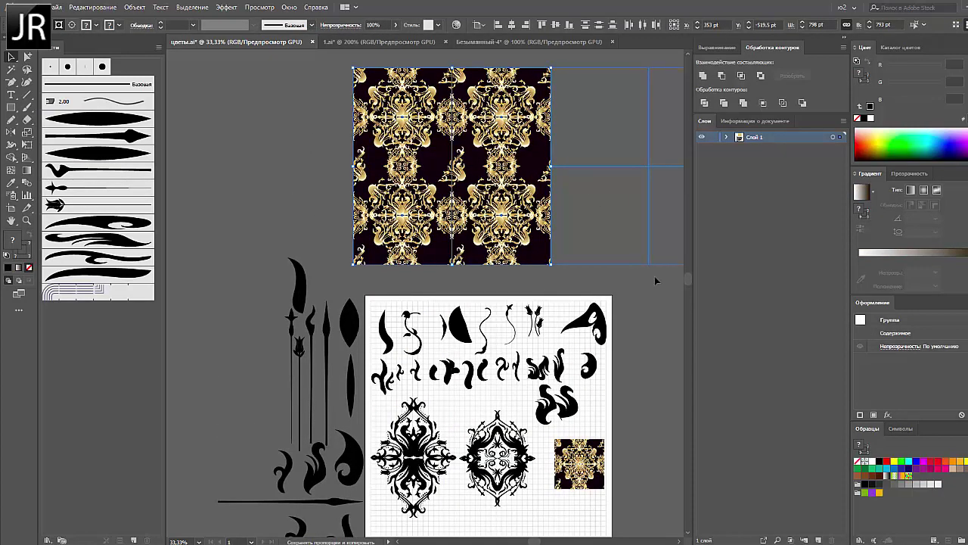
pyautogui.moveTo(655, 279); pyautogui.dragTo(655, 280)
pyautogui.hotkey('ctrl', '-')
pyautogui.moveTo(500, 337); pyautogui.dragTo(500, 190)
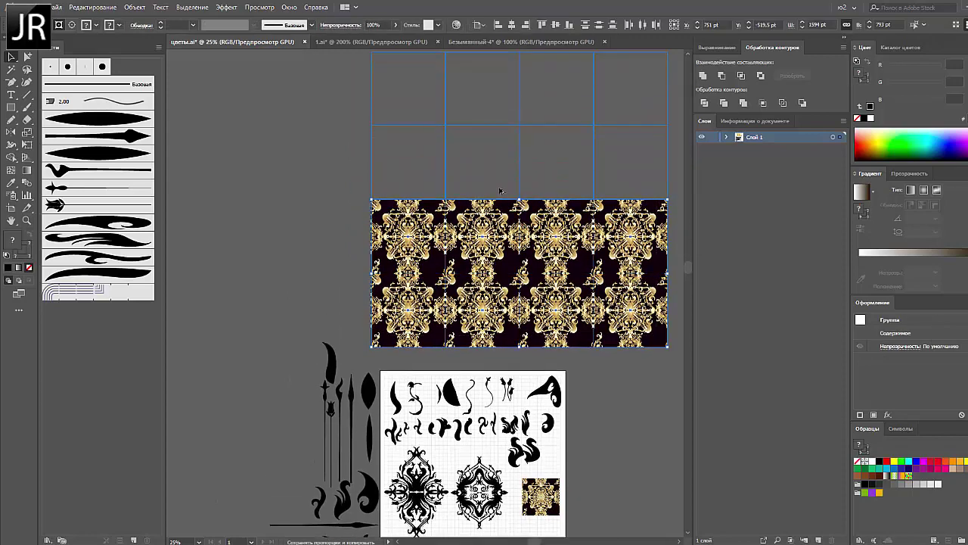
# Place the single small tile left of the pattern block and isolate it for editing.
pyautogui.click(331, 302)
pyautogui.scroll(-1, 564, 413)
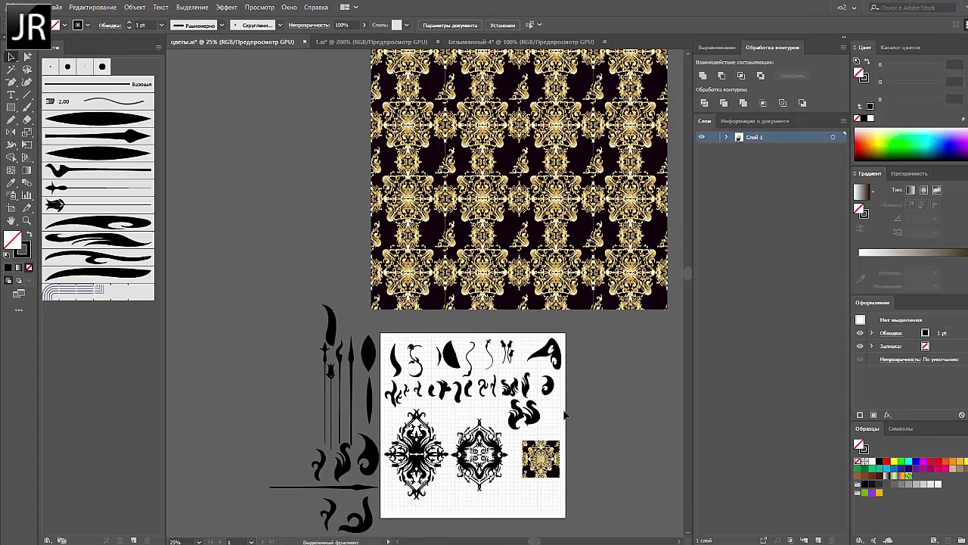
pyautogui.click(300, 292)
pyautogui.scroll(3, 304, 340)
pyautogui.moveTo(279, 221); pyautogui.dragTo(279, 221)
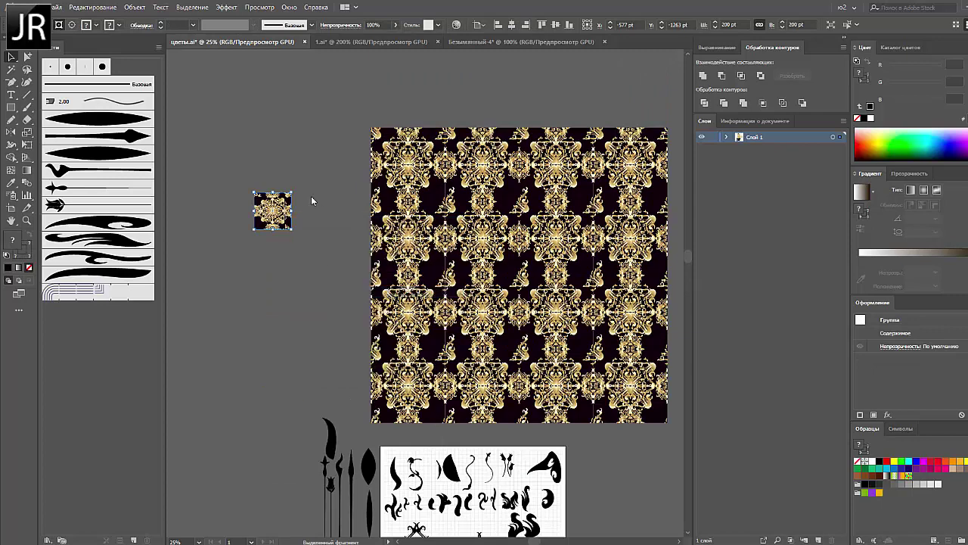
pyautogui.doubleClick(272, 212)
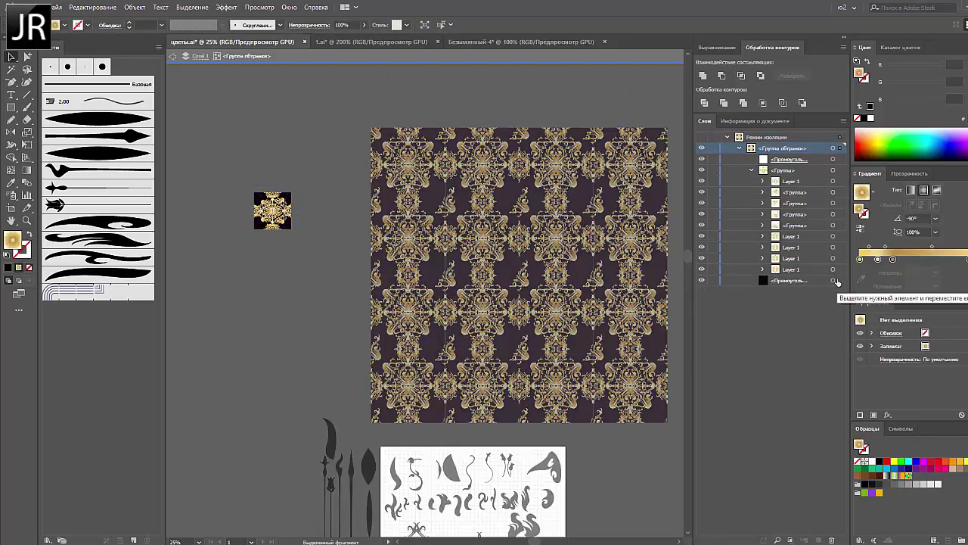
# Delete the black background rectangle and the small tile's top and bottom pieces.
pyautogui.click(832, 280)
pyautogui.press('Delete')
pyautogui.scroll(5, 238, 175)
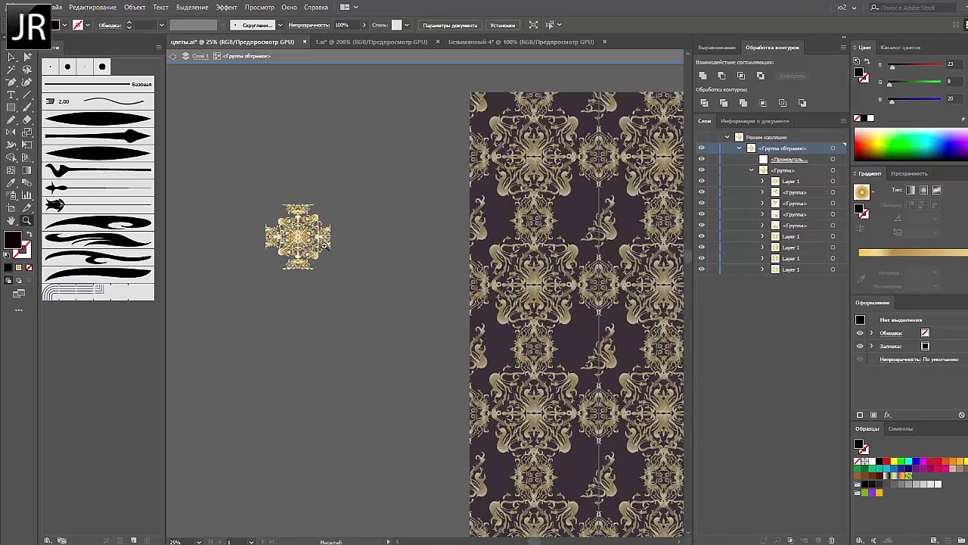
pyautogui.click(325, 307)
pyautogui.doubleClick(345, 227)
pyautogui.press('Delete')
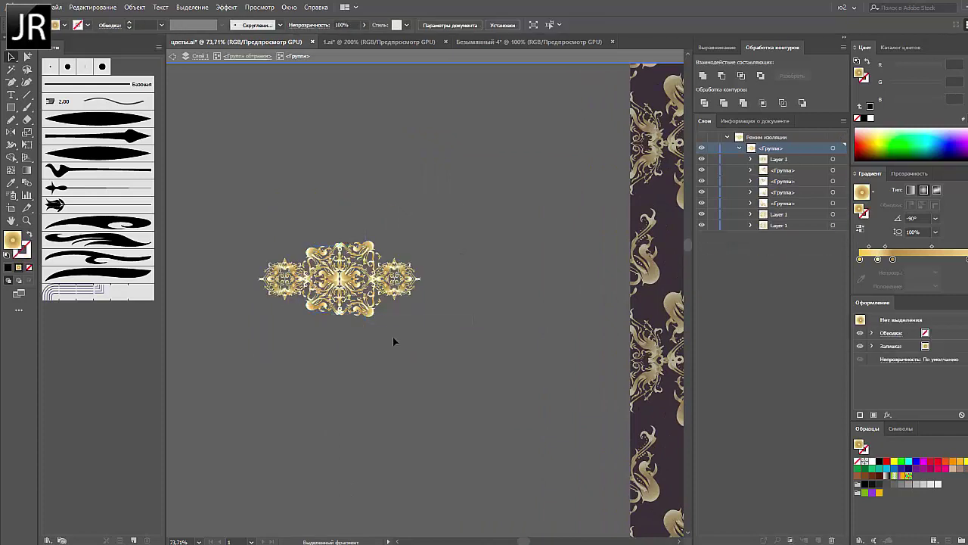
# Remove the centre piece's flourish and mirror a copy of its left half to the right.
pyautogui.scroll(1, 393, 339)
pyautogui.scroll(-1, 402, 328)
pyautogui.click(345, 237)
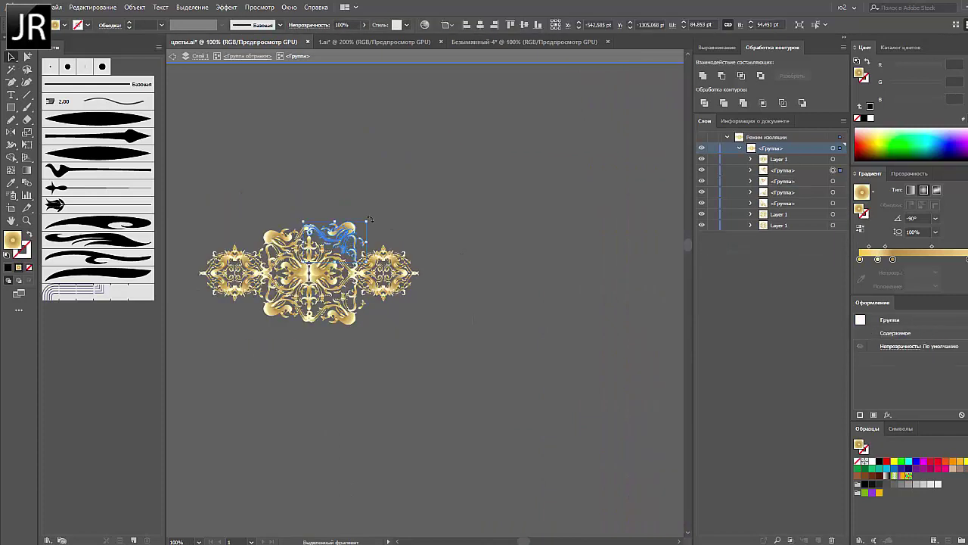
pyautogui.press('Delete')
pyautogui.moveTo(312, 215); pyautogui.dragTo(257, 326)
pyautogui.press('o')
pyautogui.moveTo(281, 257); pyautogui.dragTo(338, 257)
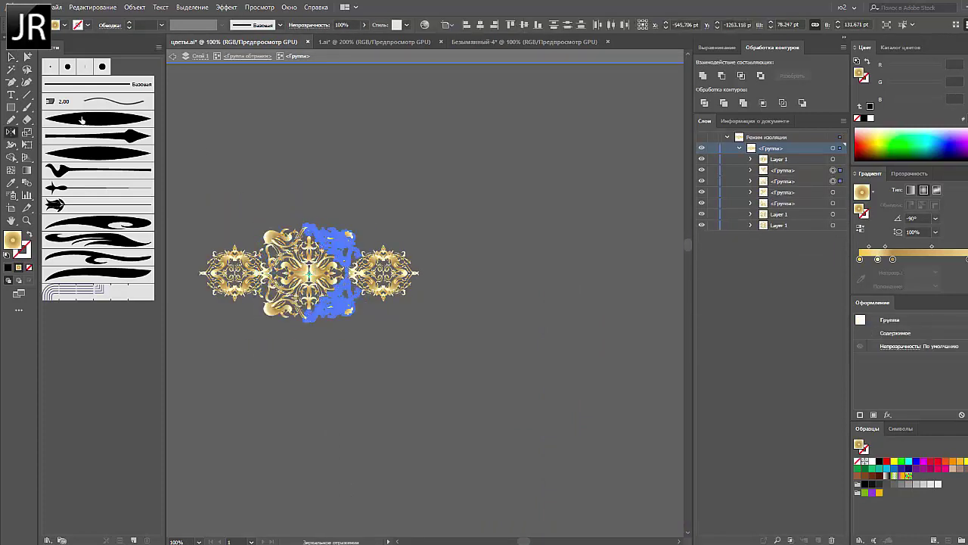
pyautogui.press('v')
pyautogui.click(227, 108)
# Copy the small ornament tile sideways and repeat it into a row of four.
pyautogui.hotkey('ctrl', '-')
pyautogui.doubleClick(346, 216)
pyautogui.hotkey('ctrl', '-')
pyautogui.hotkey('ctrl', '-')
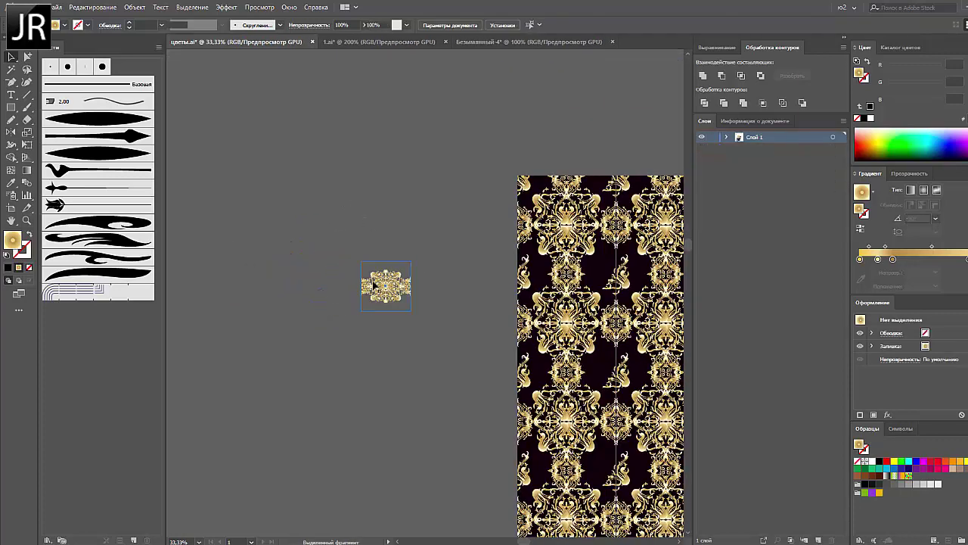
pyautogui.moveTo(373, 284); pyautogui.dragTo(308, 285)
pyautogui.hotkey('ctrl', 'd')
# Draw a dark brown rectangle around the ornament row and send it behind the ornaments.
pyautogui.press('m')
pyautogui.moveTo(217, 201); pyautogui.dragTo(468, 341)
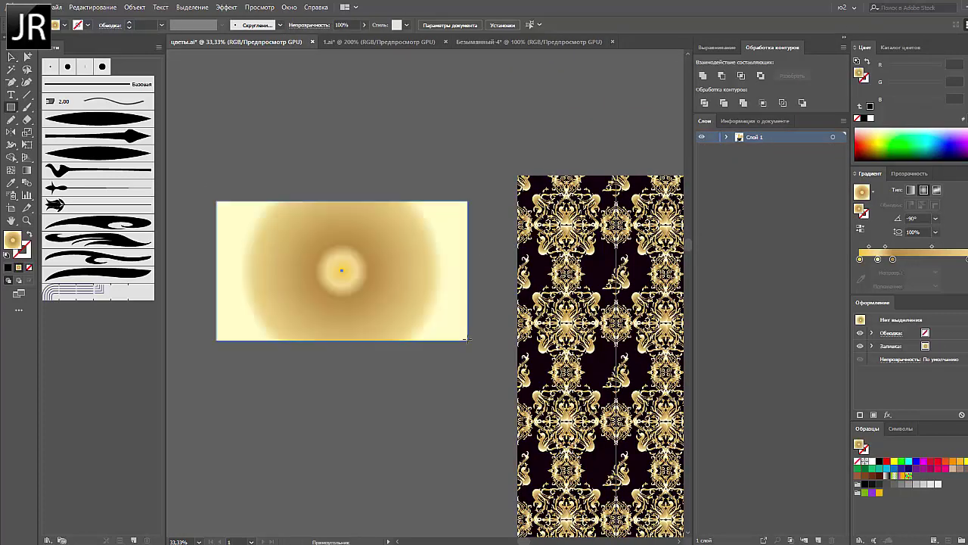
pyautogui.hotkey('ctrl', 'shift', '[')
pyautogui.scroll(-2, 305, 142)
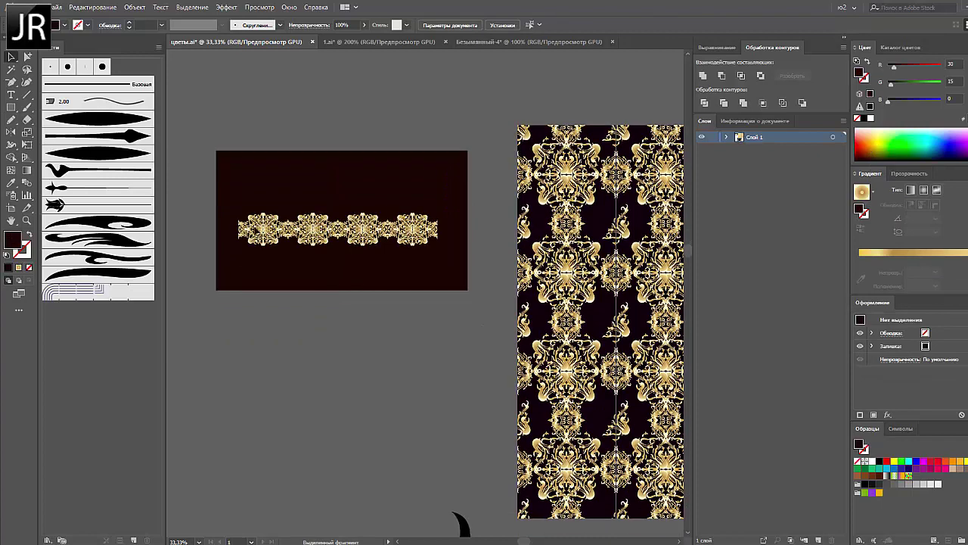
# Rework the pieces of the small ornament copy below the first row in isolation mode.
pyautogui.click(302, 229)
pyautogui.click(263, 274)
pyautogui.hotkey('ctrl', '+')
pyautogui.rightClick(417, 281)
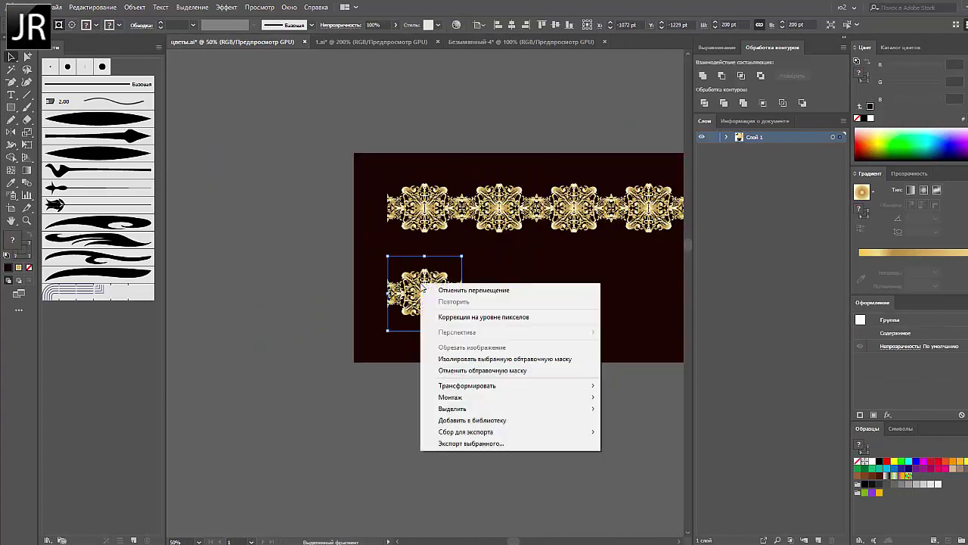
pyautogui.click(492, 357)
pyautogui.click(453, 290)
pyautogui.doubleClick(433, 302)
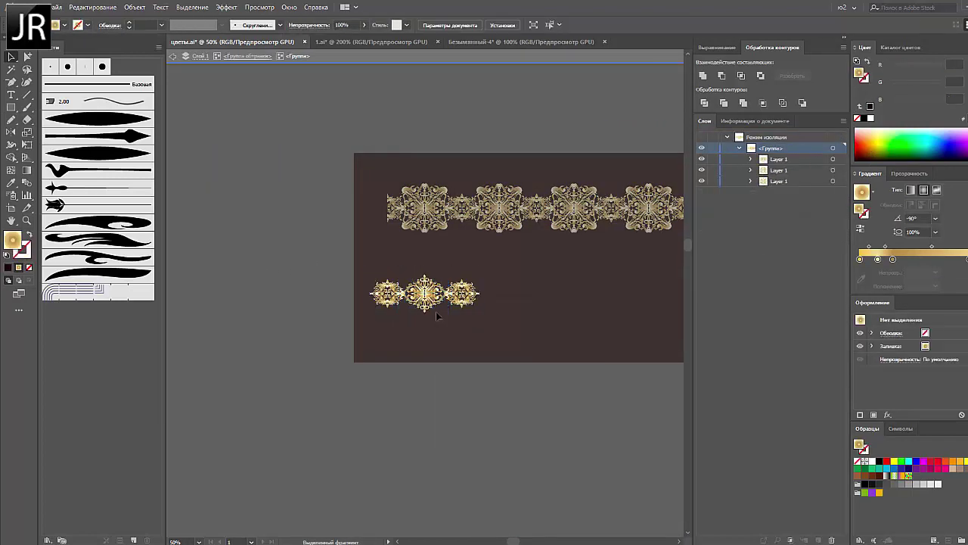
pyautogui.click(425, 293)
pyautogui.click(447, 363)
pyautogui.click(425, 294)
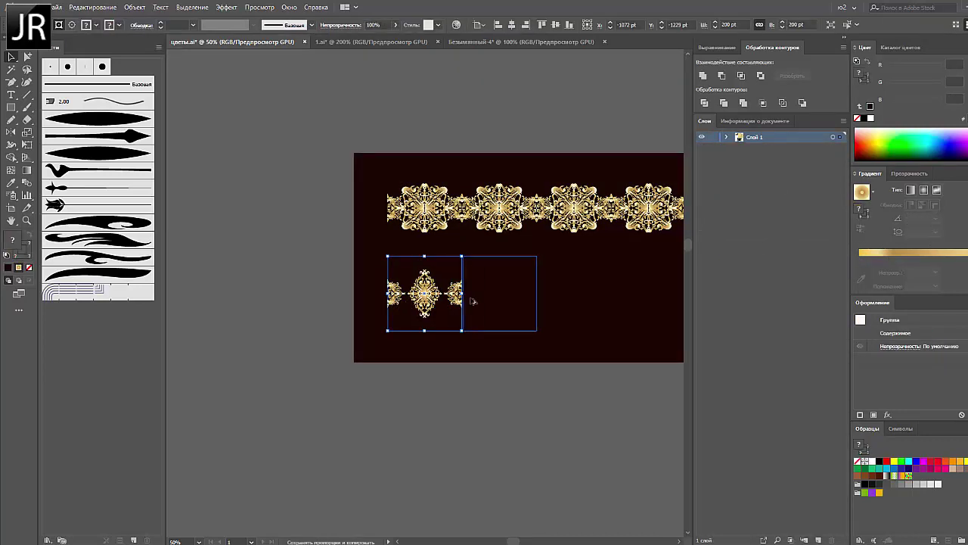
# Copy the reworked tile to the right and repeat it to form the second row.
pyautogui.click(487, 401)
pyautogui.moveTo(462, 293); pyautogui.dragTo(577, 295)
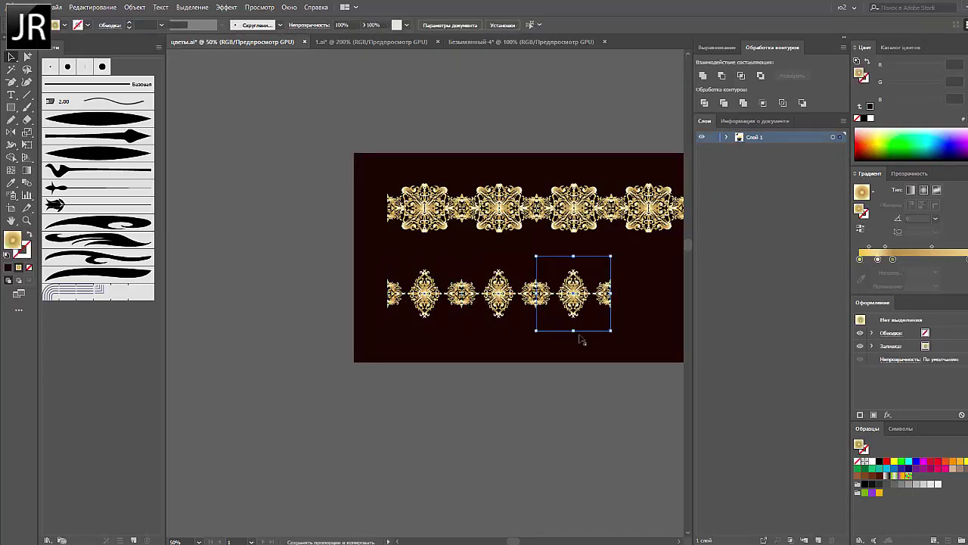
pyautogui.hotkey('ctrl', 'd')
pyautogui.hotkey('ctrl', '-')
pyautogui.click(469, 269)
# Extend the background downward and repeat an edited ornament copy into a third row.
pyautogui.moveTo(354, 338); pyautogui.dragTo(355, 490)
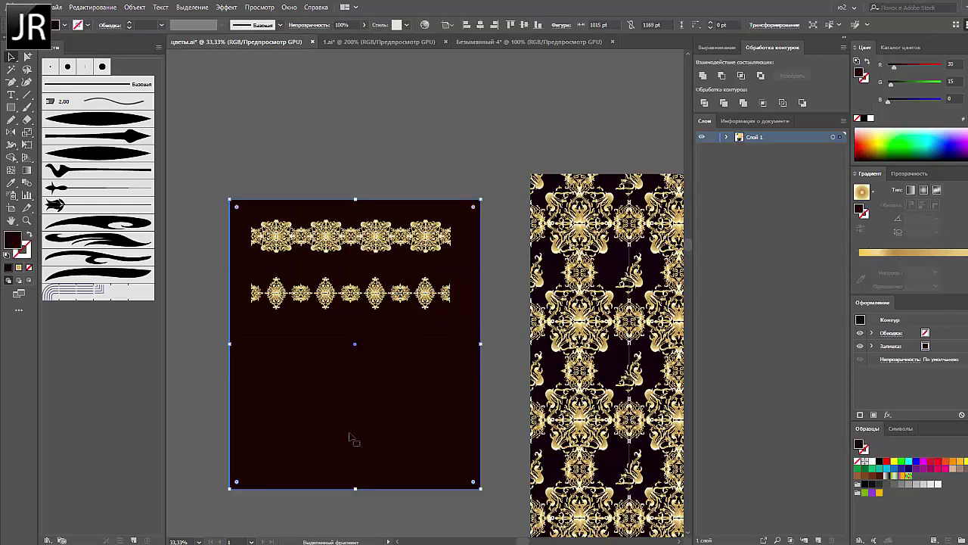
pyautogui.click(290, 230)
pyautogui.moveTo(290, 231); pyautogui.dragTo(290, 350)
pyautogui.rightClick(290, 350)
pyautogui.click(373, 424)
pyautogui.rightClick(277, 356)
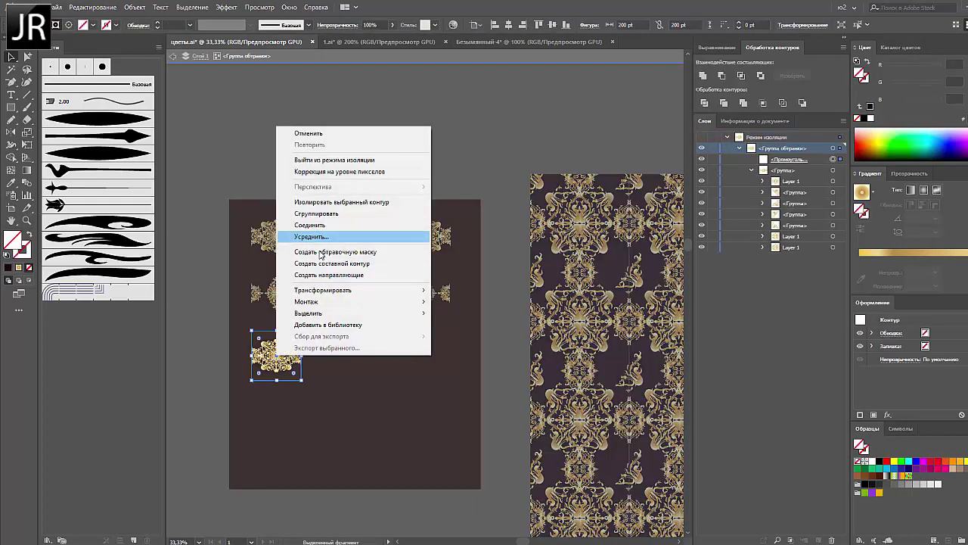
pyautogui.click(278, 363)
pyautogui.press('Escape')
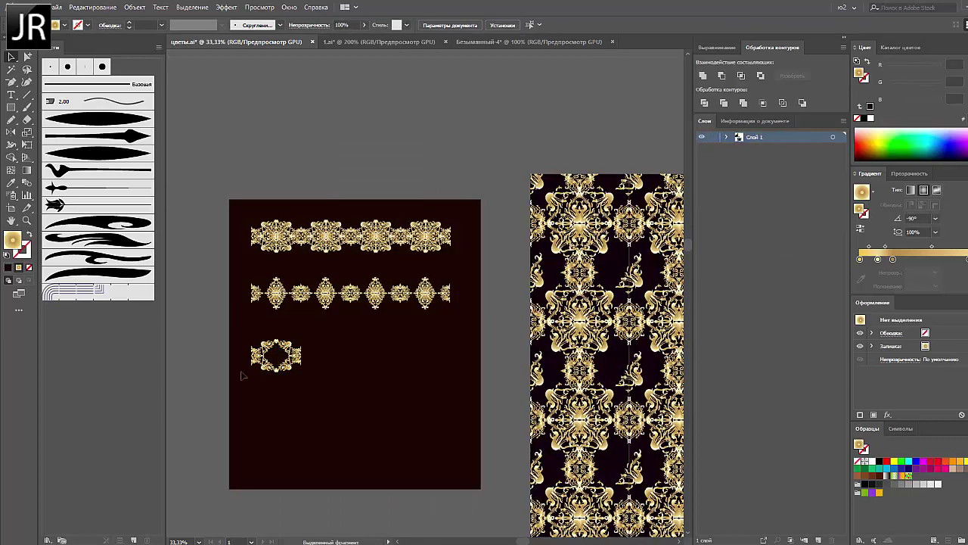
pyautogui.moveTo(277, 356); pyautogui.dragTo(326, 355)
pyautogui.hotkey('ctrl', 'd')
pyautogui.hotkey('ctrl', 'd')
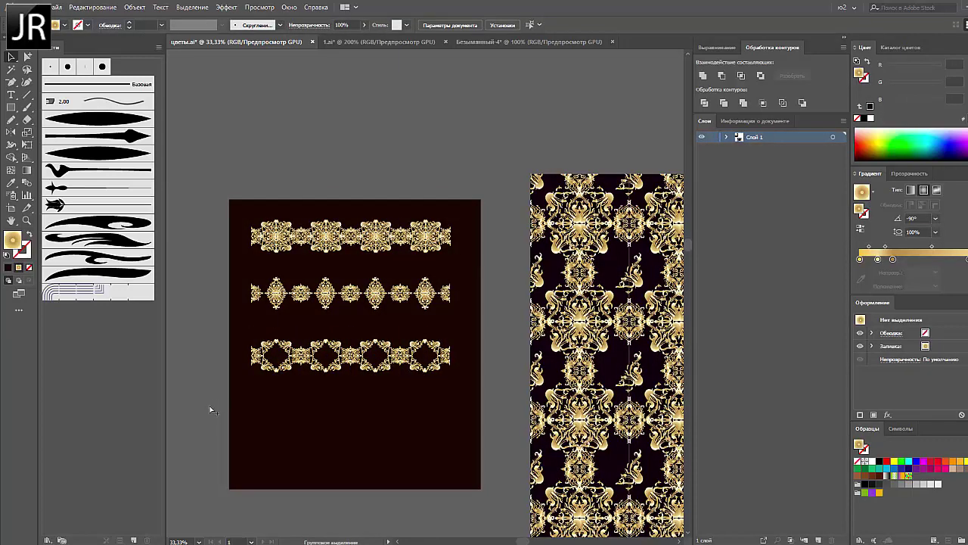
# Copy the ornament below the third row and edit its connecting and middle pieces.
pyautogui.moveTo(319, 317); pyautogui.dragTo(316, 372)
pyautogui.rightClick(304, 372)
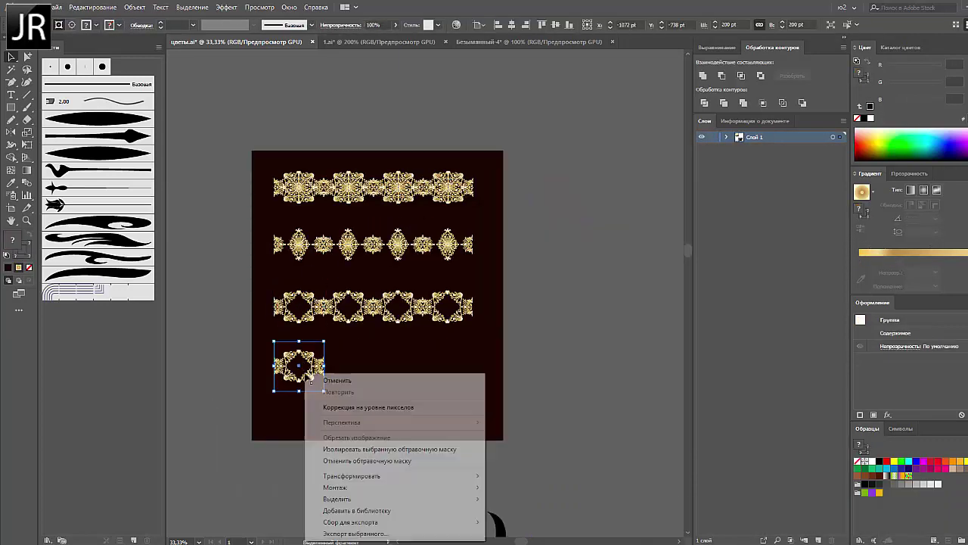
pyautogui.click(340, 412)
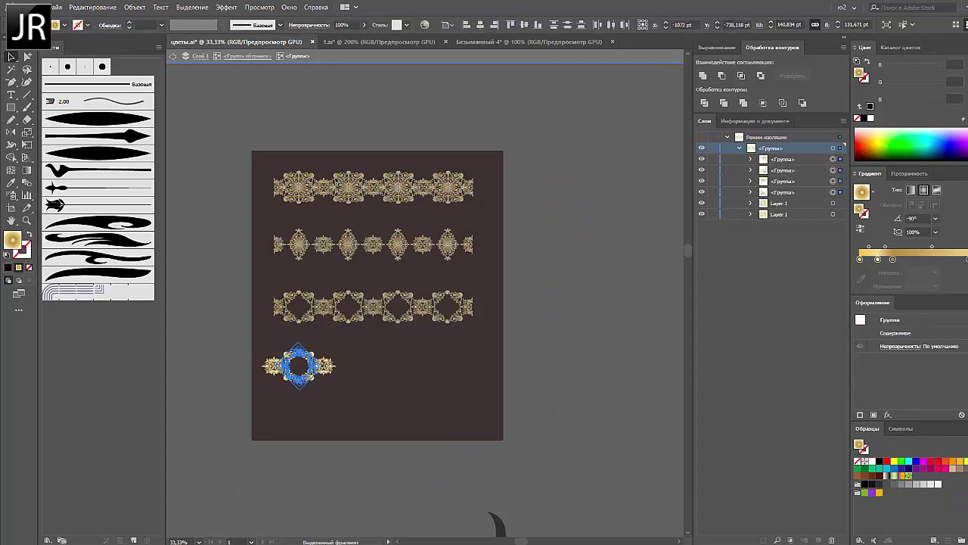
pyautogui.doubleClick(299, 366)
pyautogui.scroll(1, 290, 362)
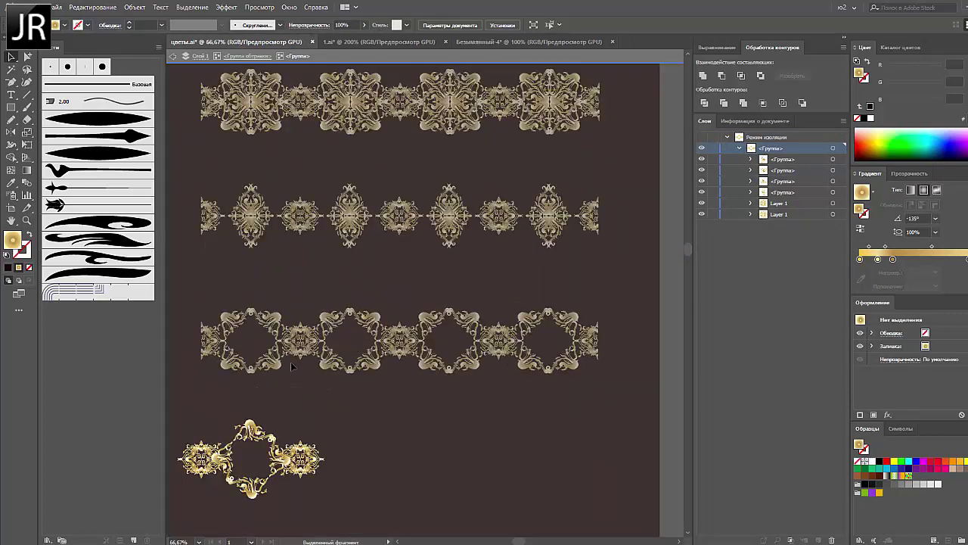
pyautogui.scroll(1, 205, 374)
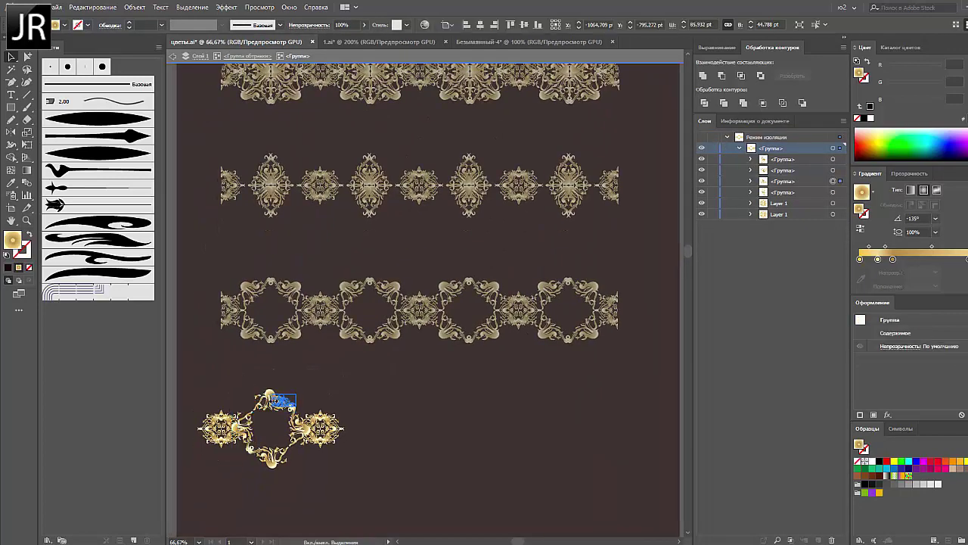
pyautogui.click(272, 398)
pyautogui.hotkey('ctrl', 'z')
pyautogui.hotkey('ctrl', 'z')
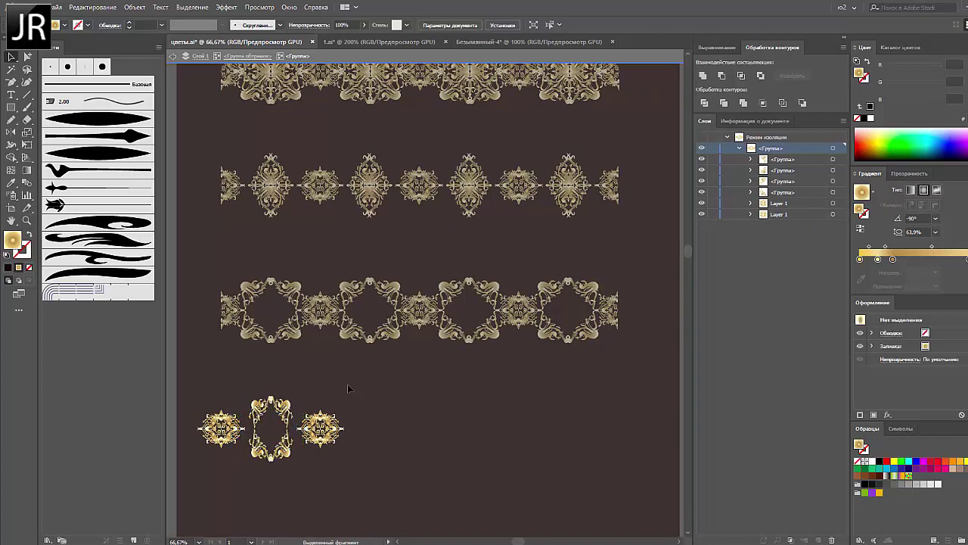
pyautogui.hotkey('ctrl', 'z')
pyautogui.hotkey('ctrl', 'z')
pyautogui.hotkey('ctrl', 'z')
pyautogui.hotkey('ctrl', 'z')
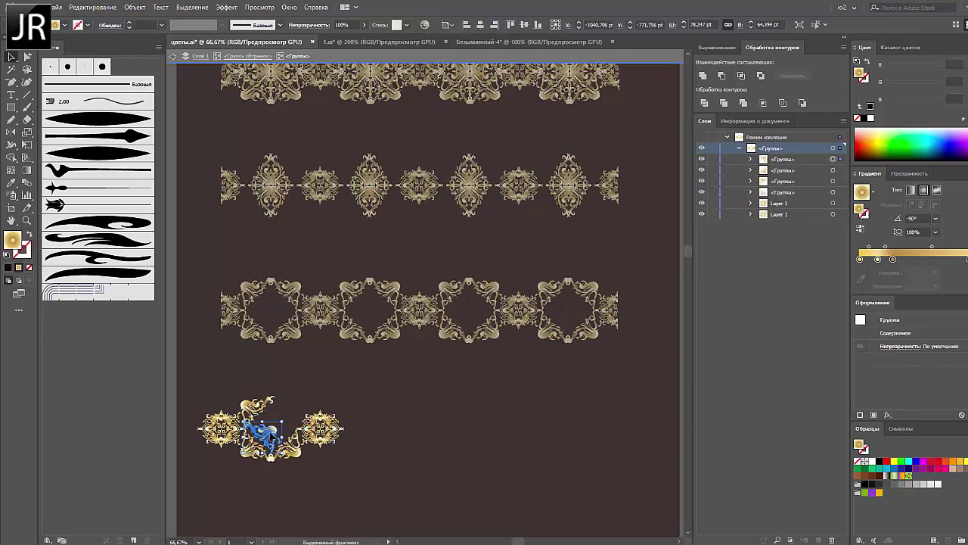
pyautogui.hotkey('ctrl', 'z')
pyautogui.hotkey('ctrl', 'z')
pyautogui.doubleClick(280, 429)
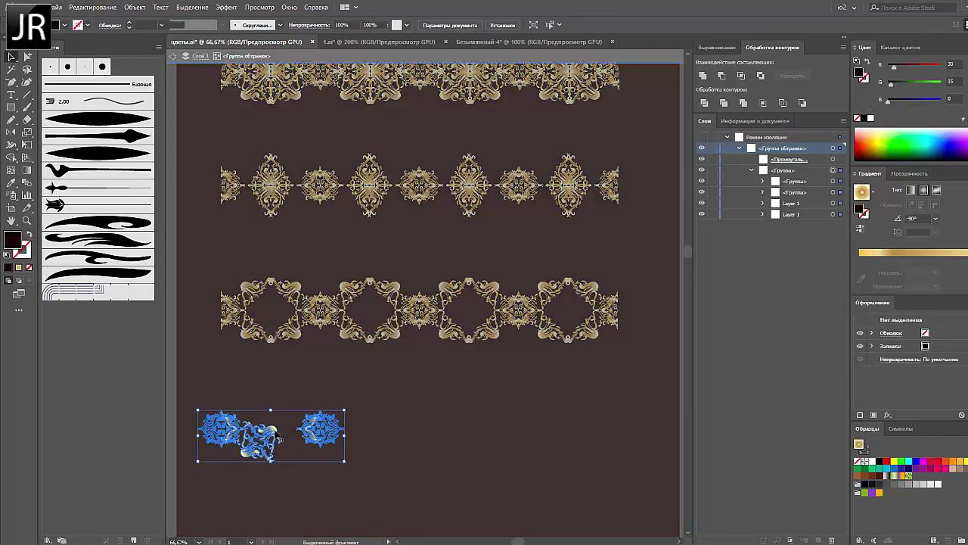
pyautogui.hotkey('ctrl', 'z')
pyautogui.hotkey('ctrl', 'z')
pyautogui.hotkey('ctrl', 'z')
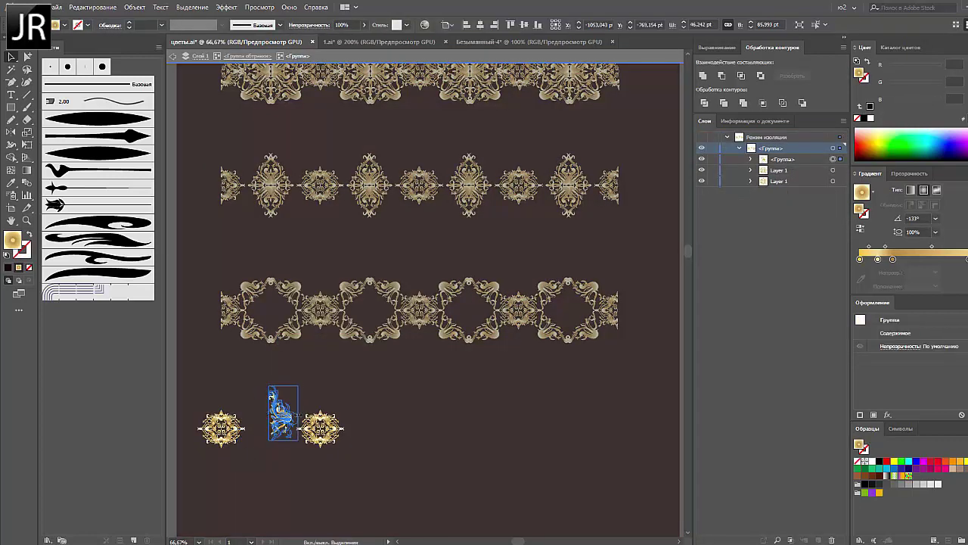
pyautogui.moveTo(282, 447)
pyautogui.mouseDown()
pyautogui.moveTo(270, 455)
pyautogui.moveTo(280, 433)
pyautogui.mouseUp()
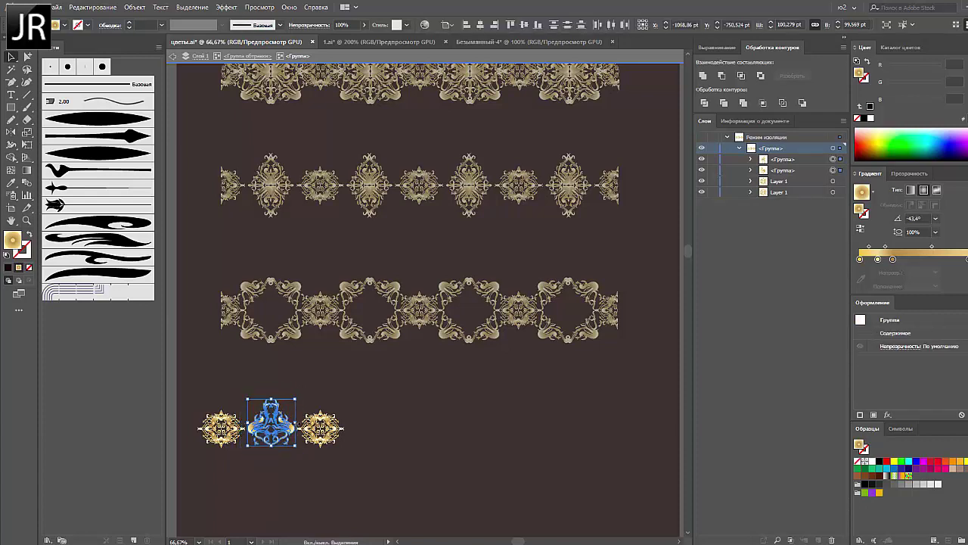
pyautogui.hotkey('ctrl', 'shift', 'a')
# Draw and expand a square, then set it as a diamond frame around the middle piece.
pyautogui.press('m')
pyautogui.moveTo(211, 355)
pyautogui.mouseDown()
pyautogui.moveTo(280, 394)
pyautogui.moveTo(237, 421)
pyautogui.mouseUp()
pyautogui.click(135, 7)
pyautogui.click(151, 148)
pyautogui.press('Return')
pyautogui.click(11, 57)
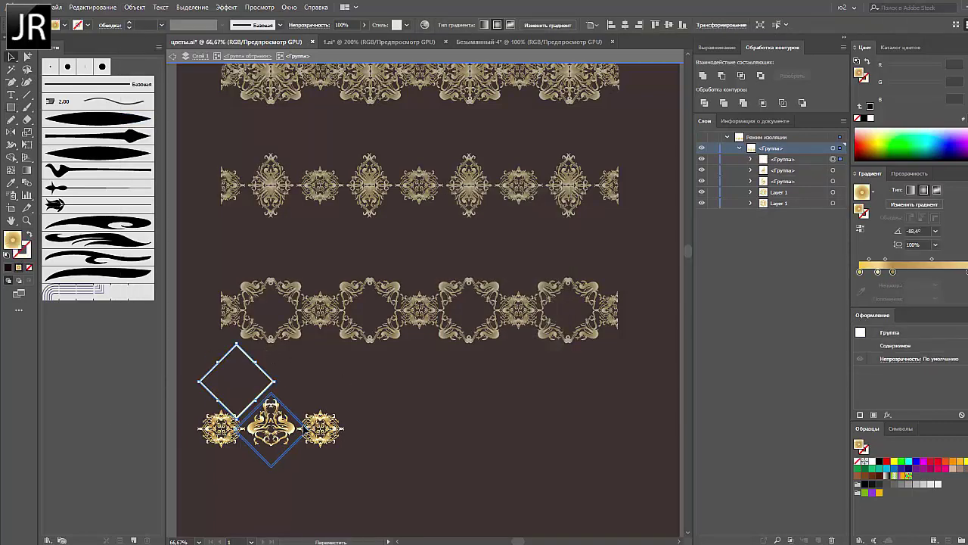
pyautogui.moveTo(237, 380); pyautogui.dragTo(271, 426)
pyautogui.doubleClick(320, 379)
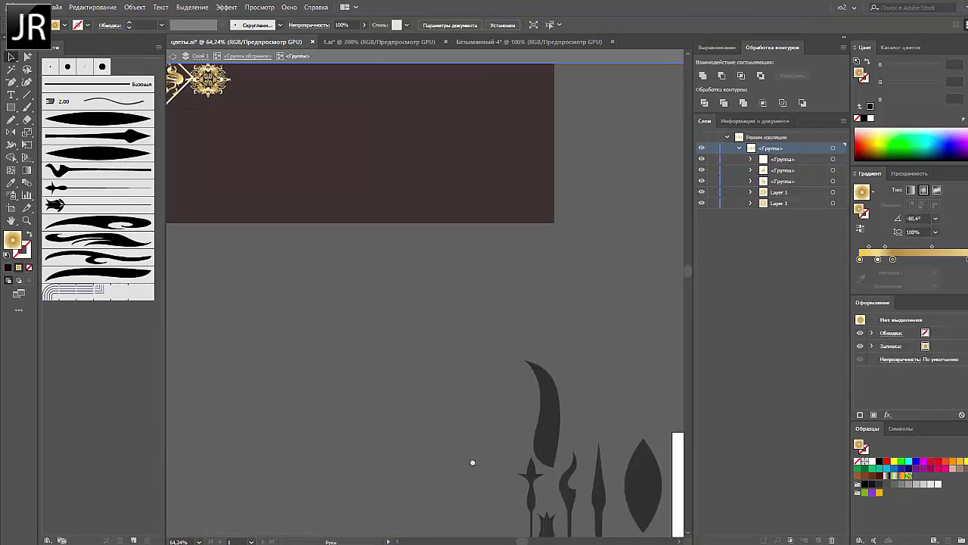
pyautogui.hotkey('ctrl', '-')
pyautogui.hotkey('ctrl', '-')
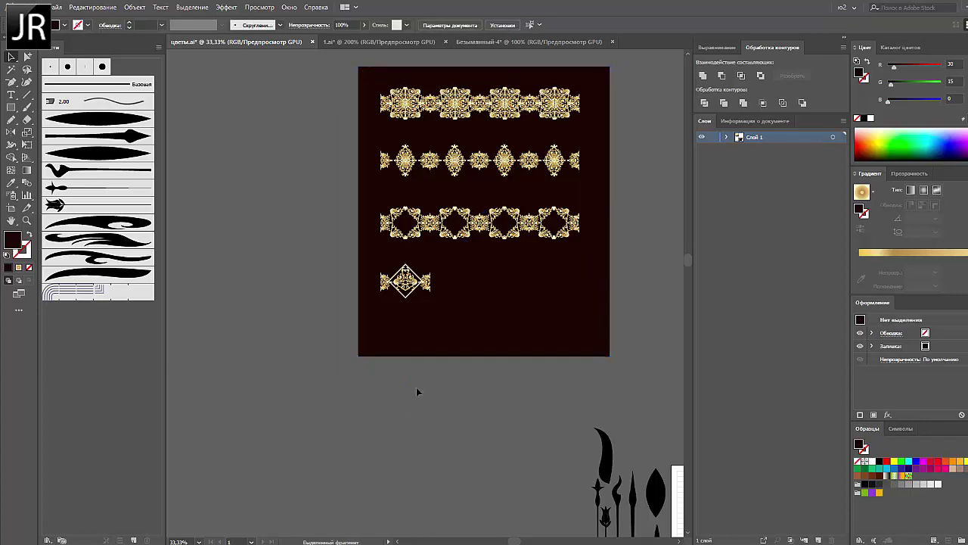
# Copy the diamond tile 200 pt horizontally, 0 pt vertically, and repeat to fill the fourth row.
pyautogui.moveTo(378, 256); pyautogui.dragTo(481, 308)
pyautogui.press('Return')
pyautogui.write('100')
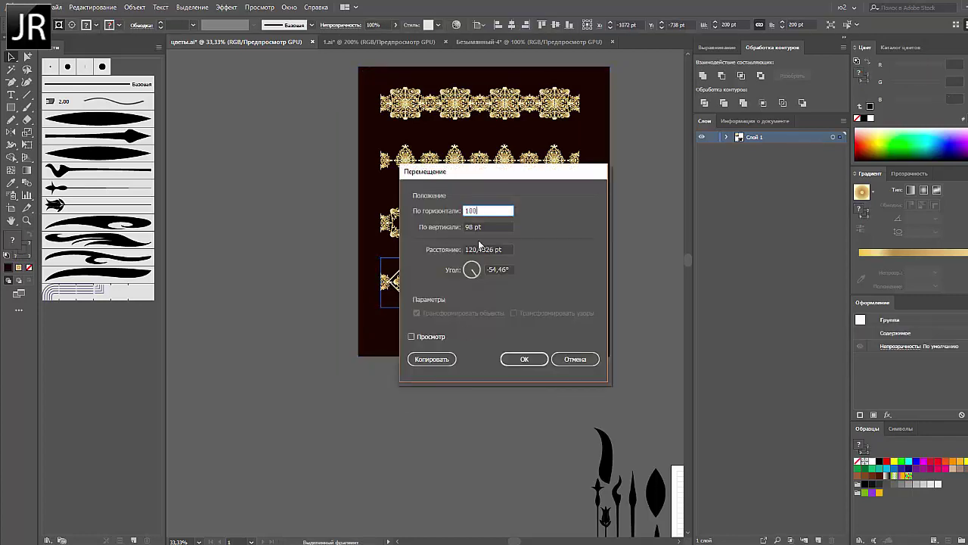
pyautogui.press('Tab')
pyautogui.write('0')
pyautogui.moveTo(469, 171); pyautogui.dragTo(654, 139)
pyautogui.click(596, 303)
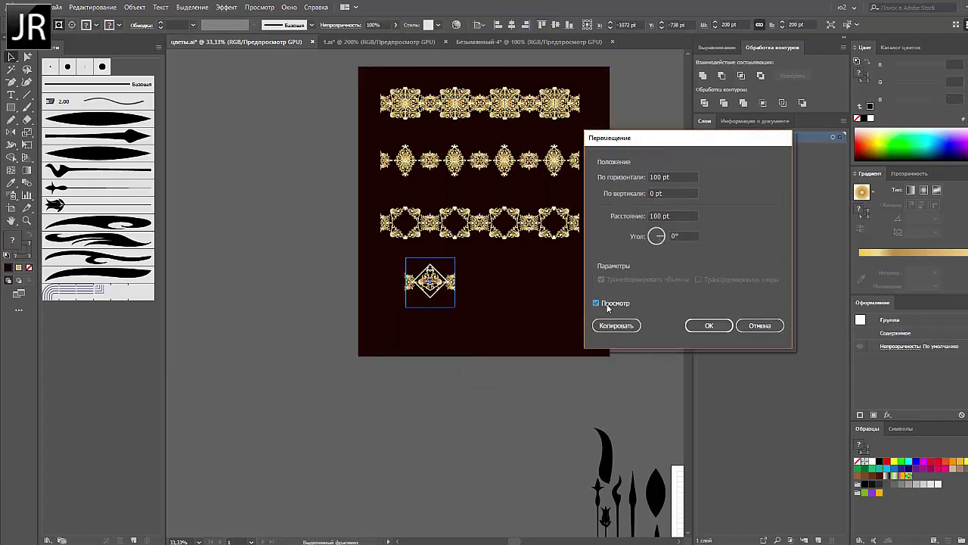
pyautogui.click(649, 177)
pyautogui.write('200')
pyautogui.click(597, 304)
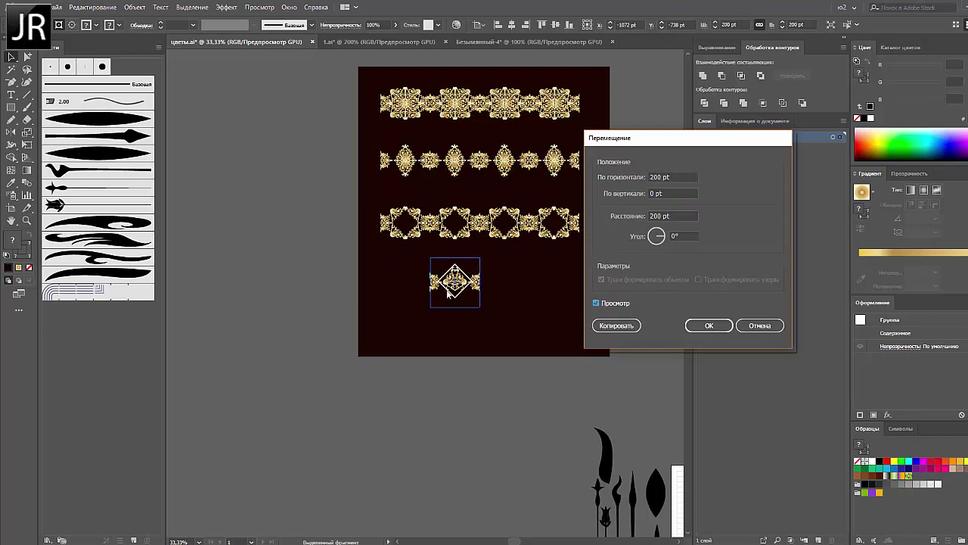
pyautogui.click(617, 325)
pyautogui.hotkey('ctrl', 'd')
pyautogui.hotkey('ctrl', 'd')
pyautogui.click(627, 294)
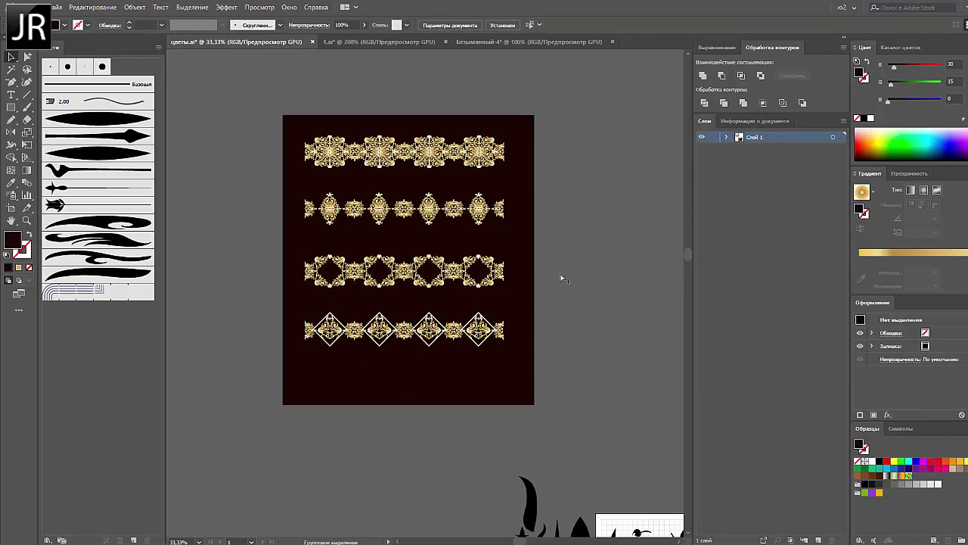
# Save цветы.ai with Ctrl+S.
pyautogui.hotkey('ctrl', 's')
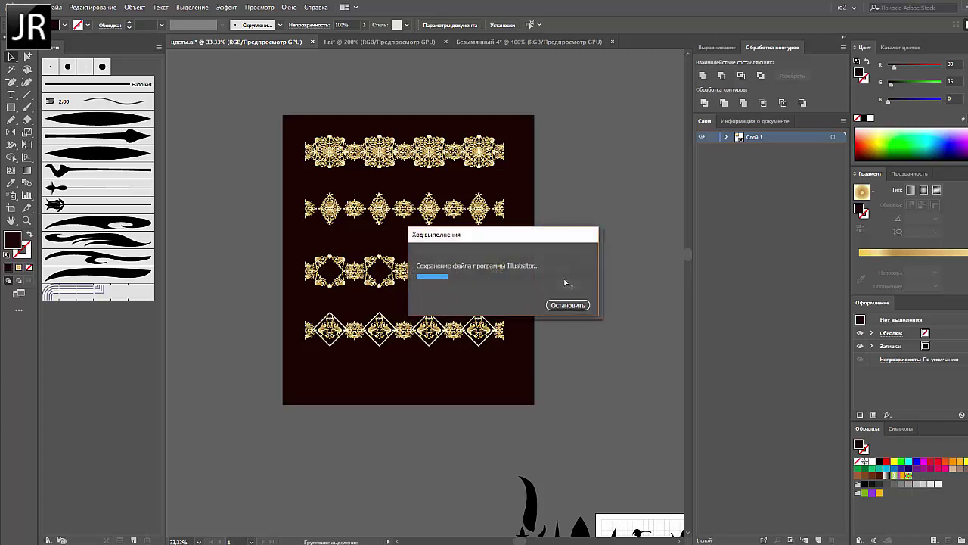